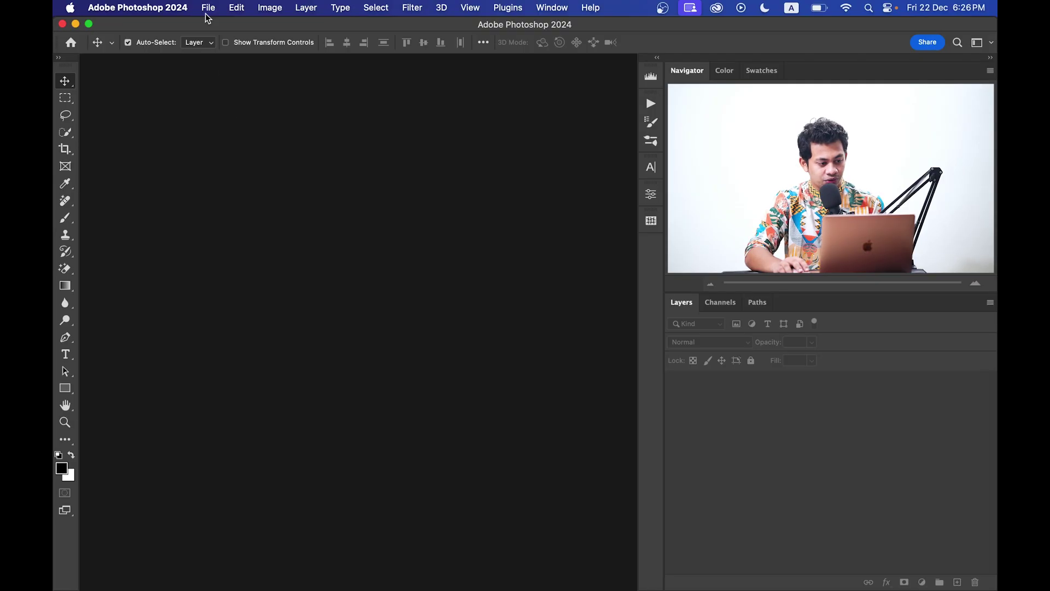
- Start a new document with Width 2500 px and Height 2000 px at 300 ppi, RGB Color
click(208, 8)
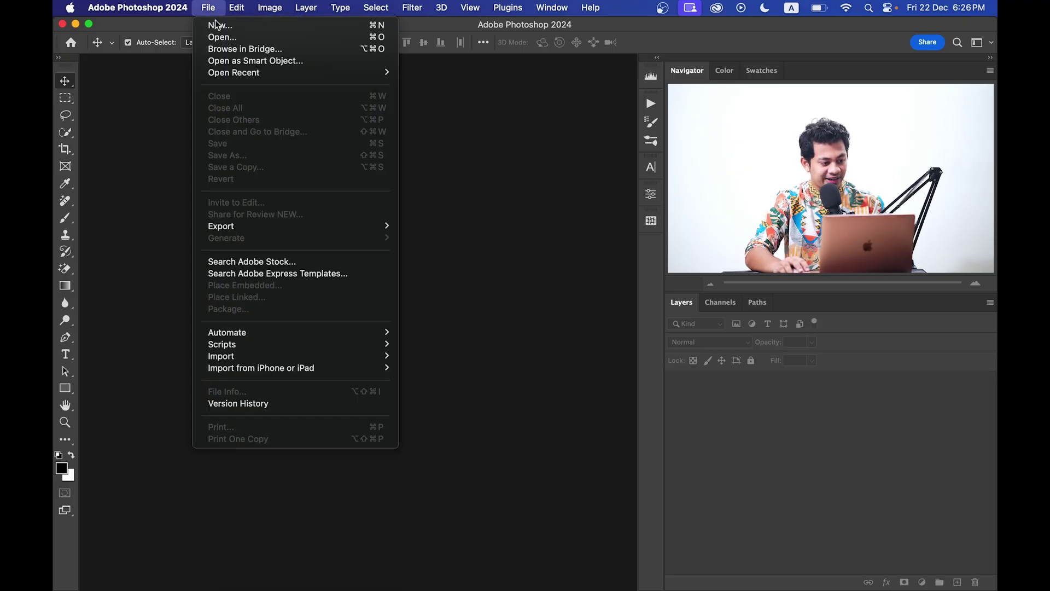
click(219, 27)
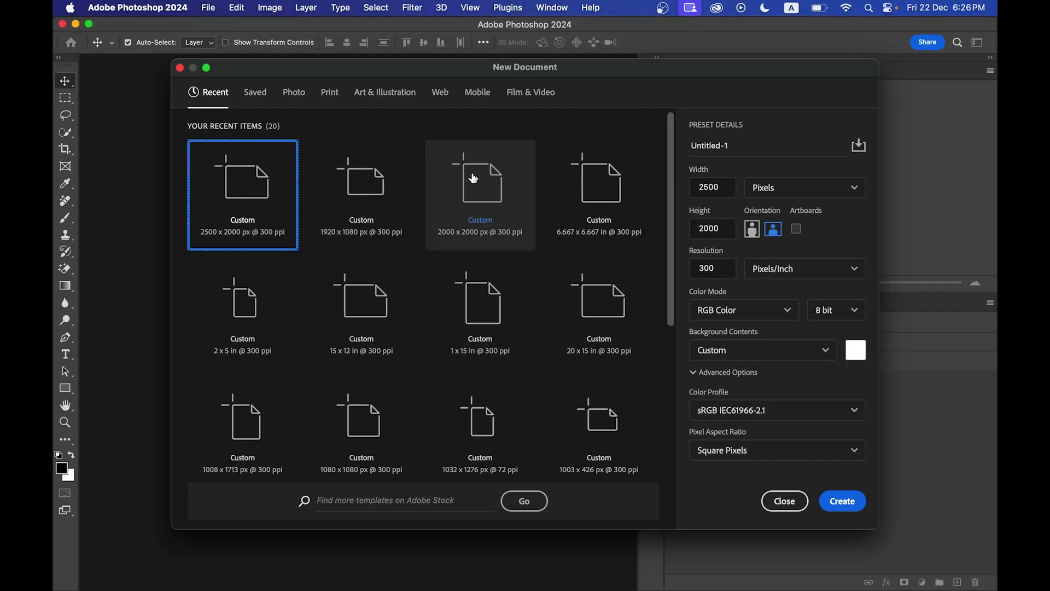
drag(726, 189, 685, 190)
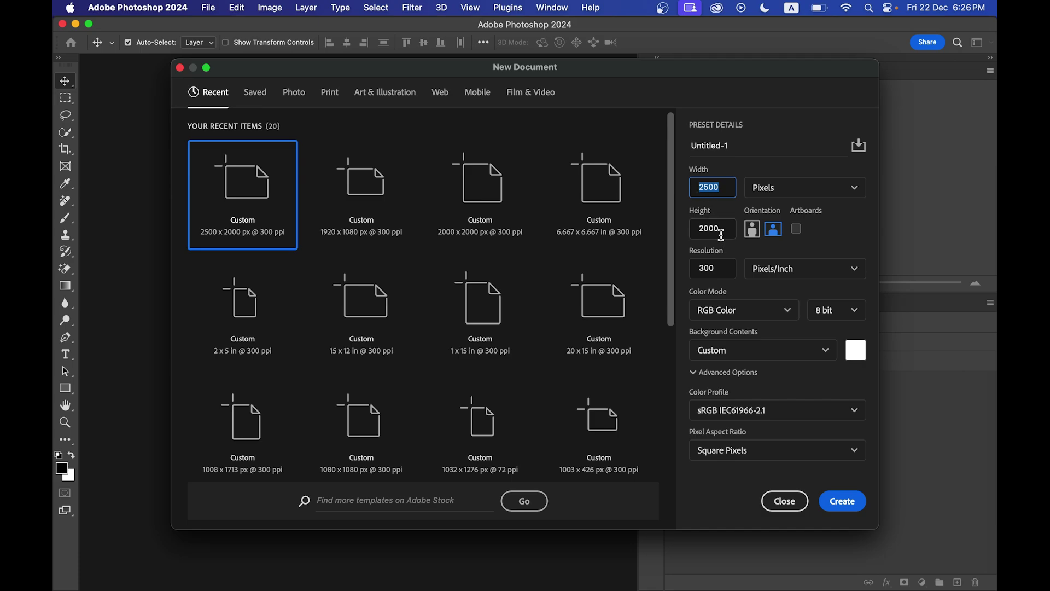
drag(722, 234, 680, 229)
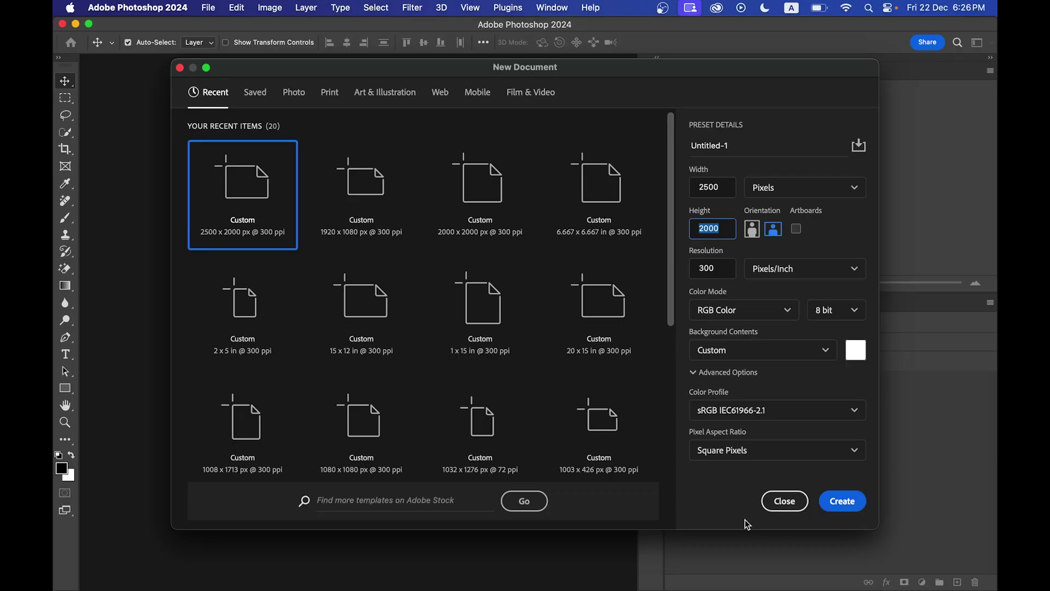
- Create the 2500 × 2000 document and place the bohemian-man JPG as an embedded image
click(839, 504)
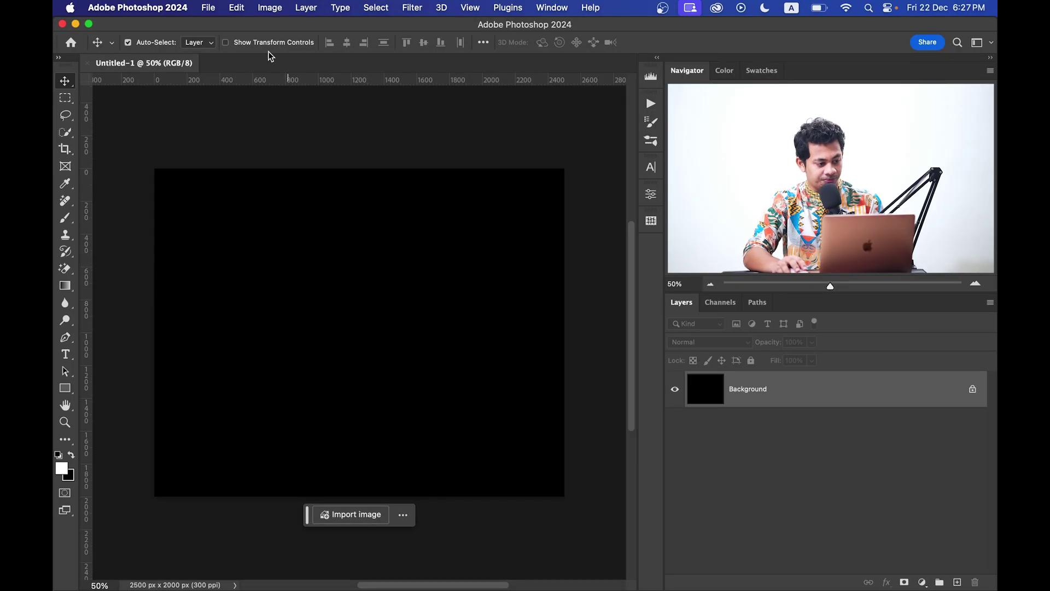
click(209, 8)
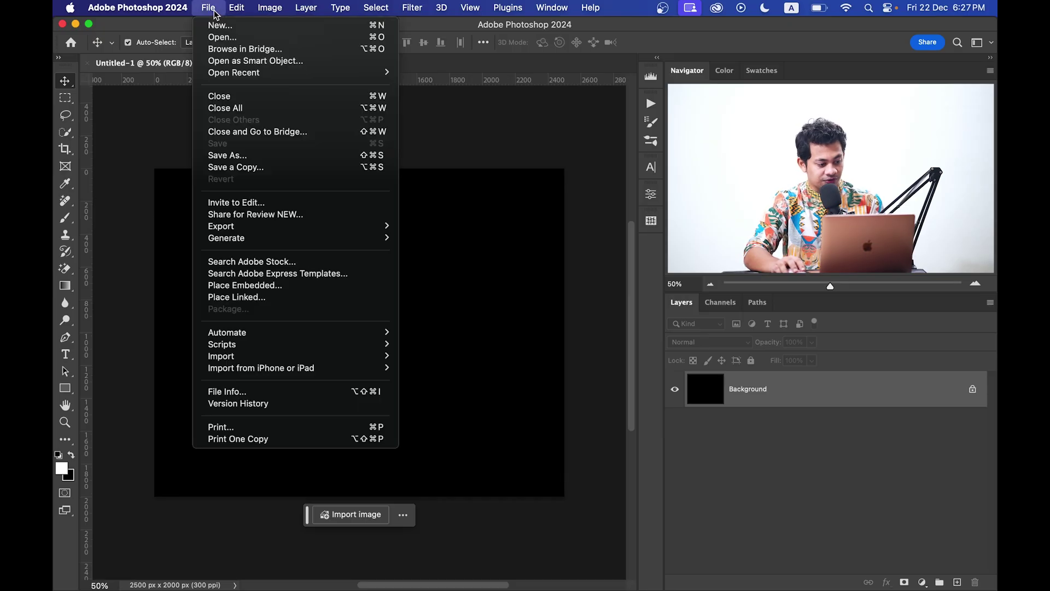
click(247, 289)
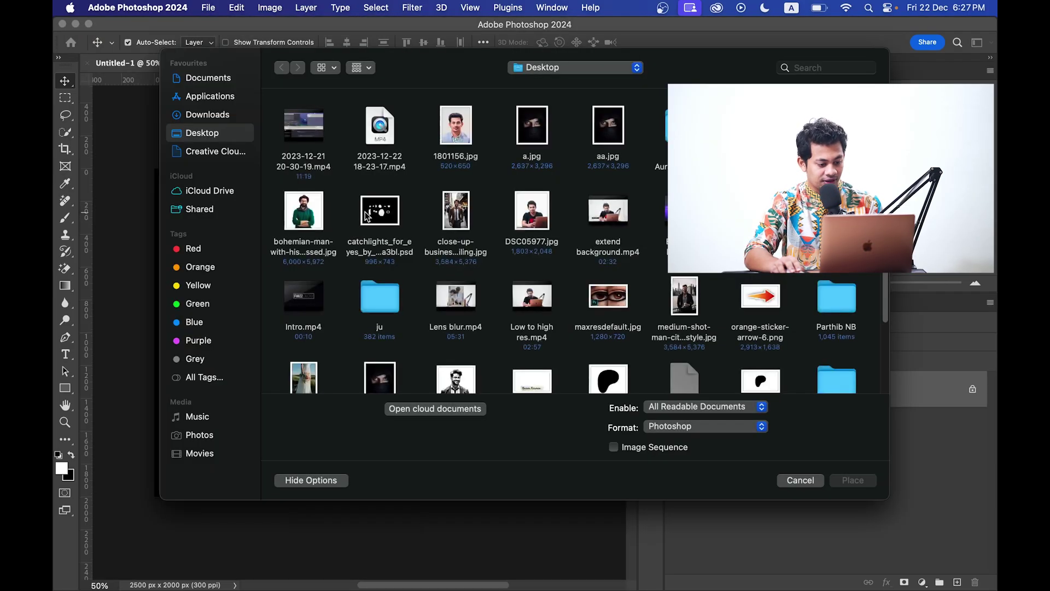
double_click(323, 228)
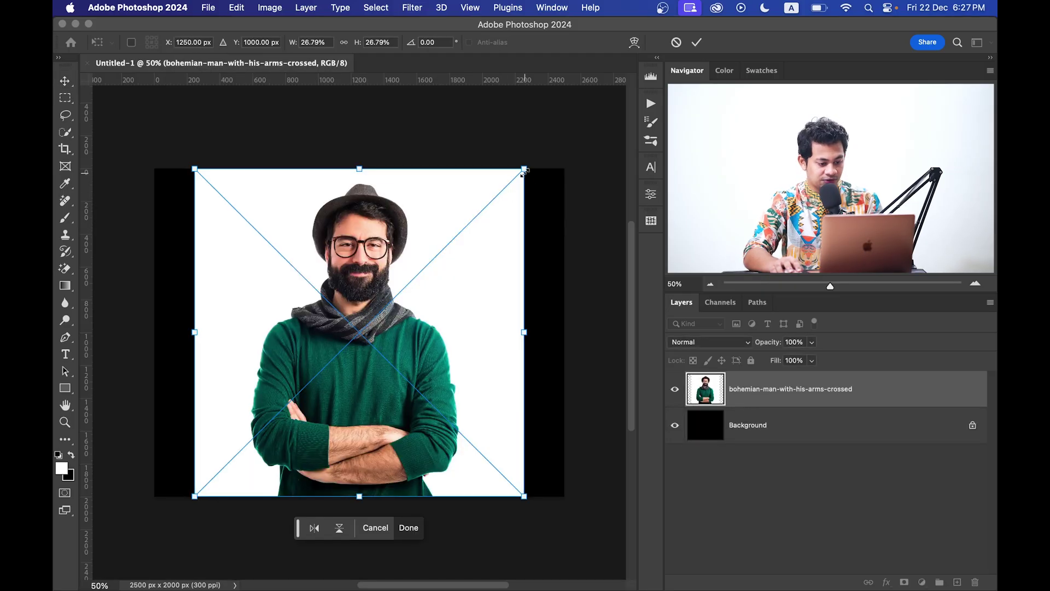
- Scale and position the photo so his head and shoulders fill the canvas, then commit it
drag(524, 168, 586, 100)
scroll(416, 283, down, 2)
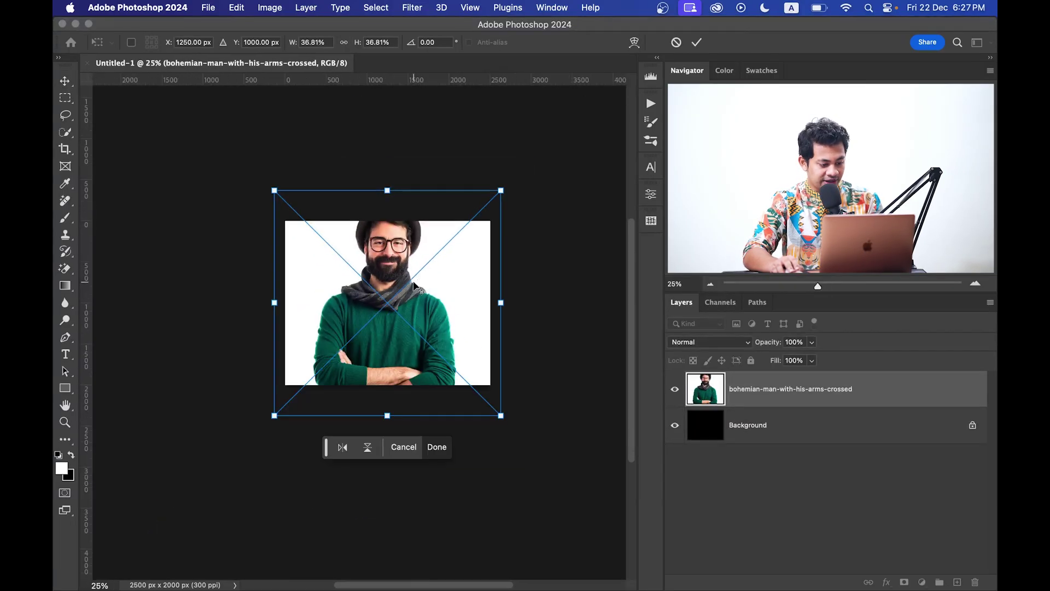
drag(501, 197, 541, 147)
drag(440, 238, 442, 303)
mouse_move(529, 207)
mouse_down()
mouse_move(477, 254)
mouse_move(529, 218)
mouse_up()
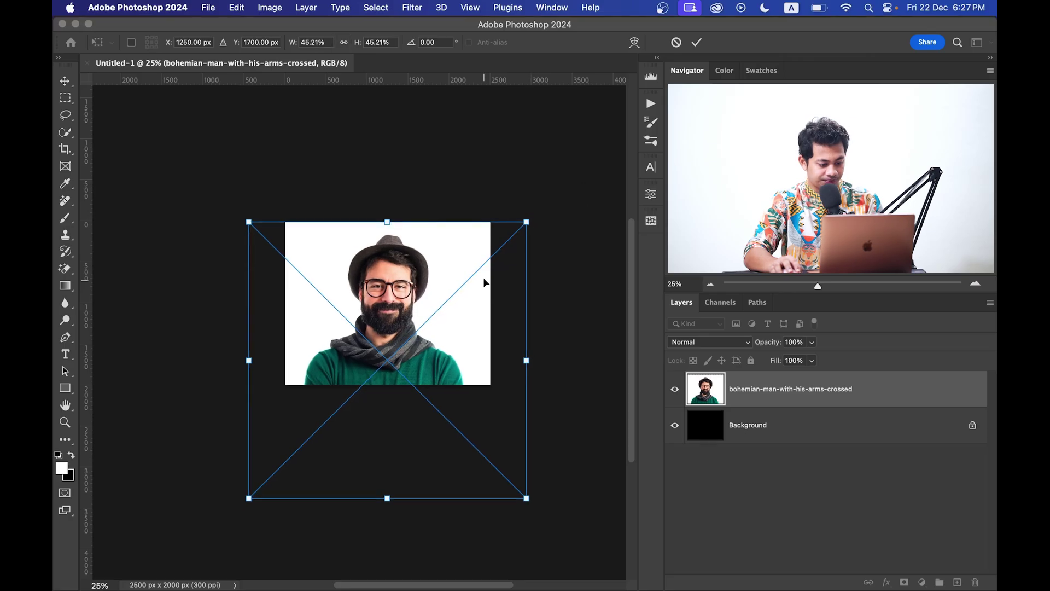
drag(484, 282, 484, 275)
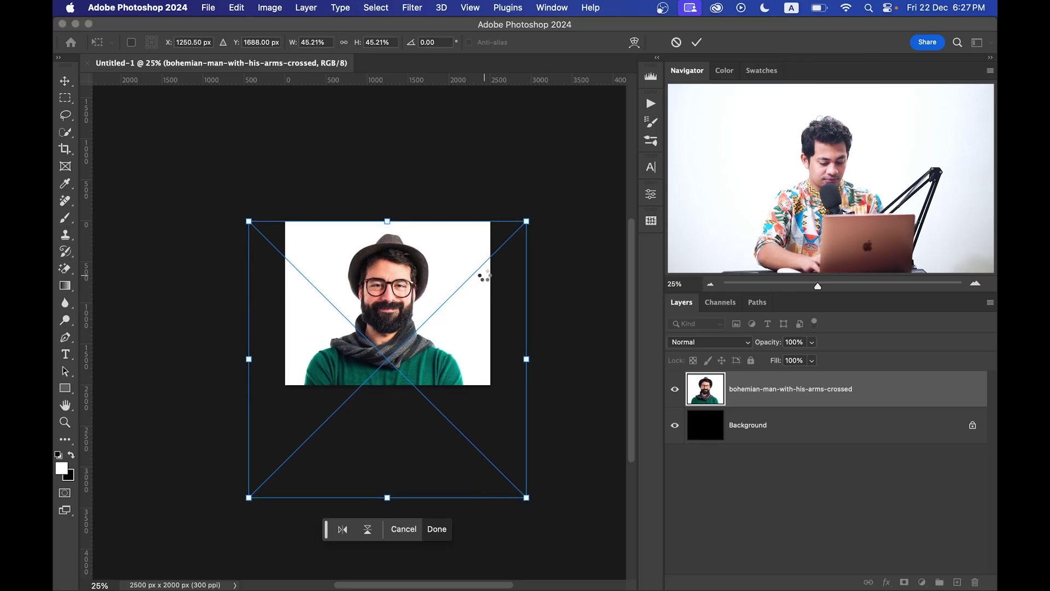
key(Return)
key(super+0)
key(super+minus)
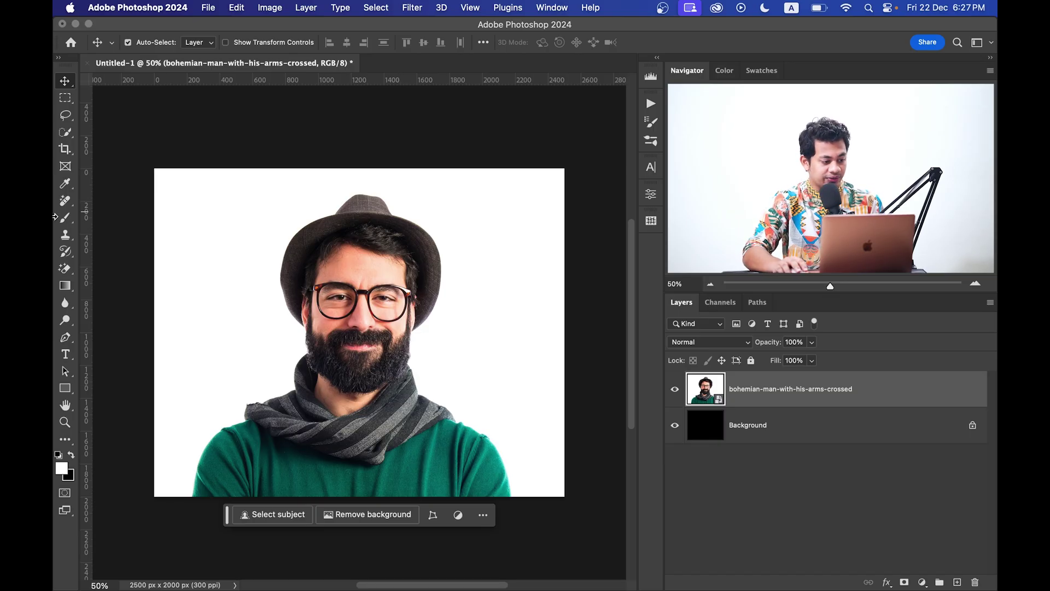
- Use Select Subject on the man and add a layer mask hiding the white backdrop
click(69, 133)
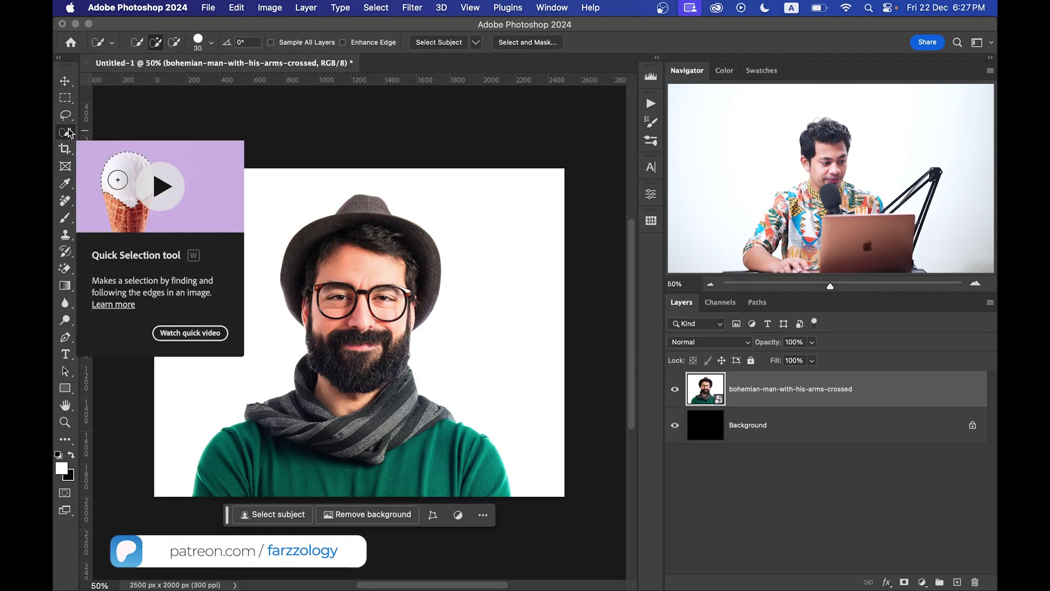
right_click(66, 135)
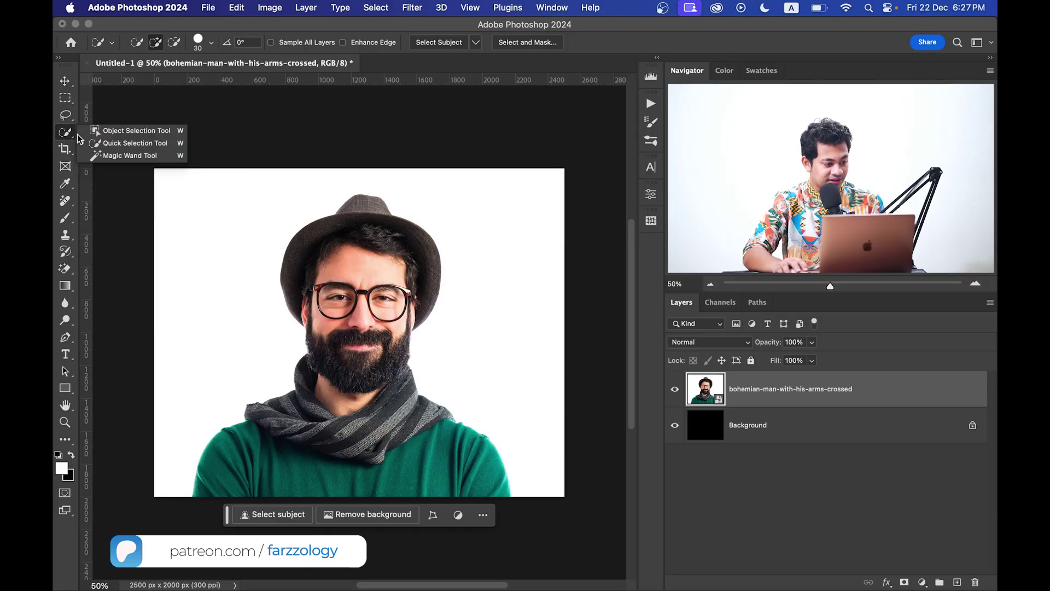
click(135, 144)
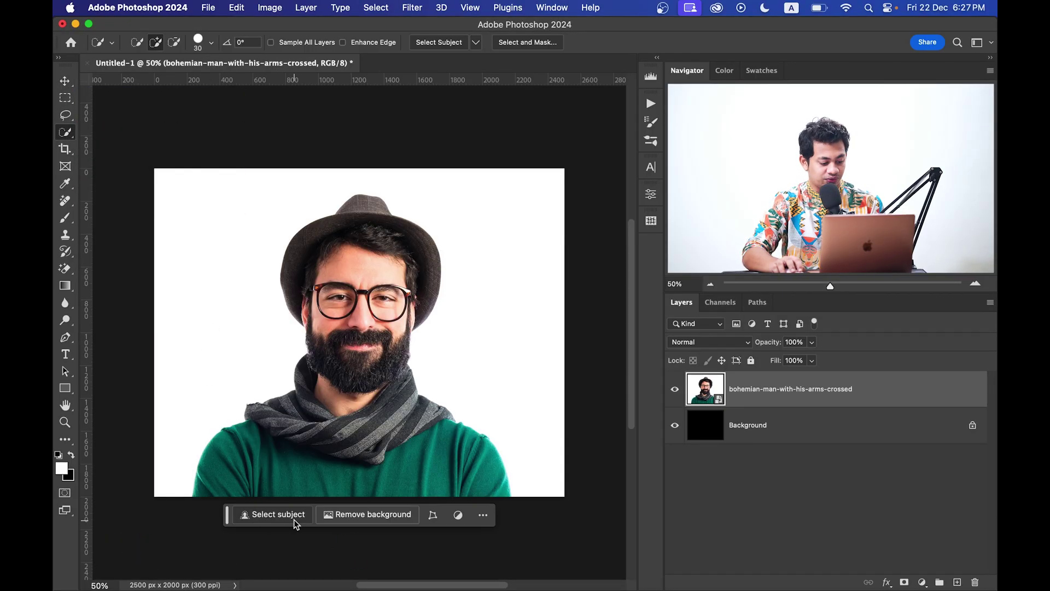
click(279, 515)
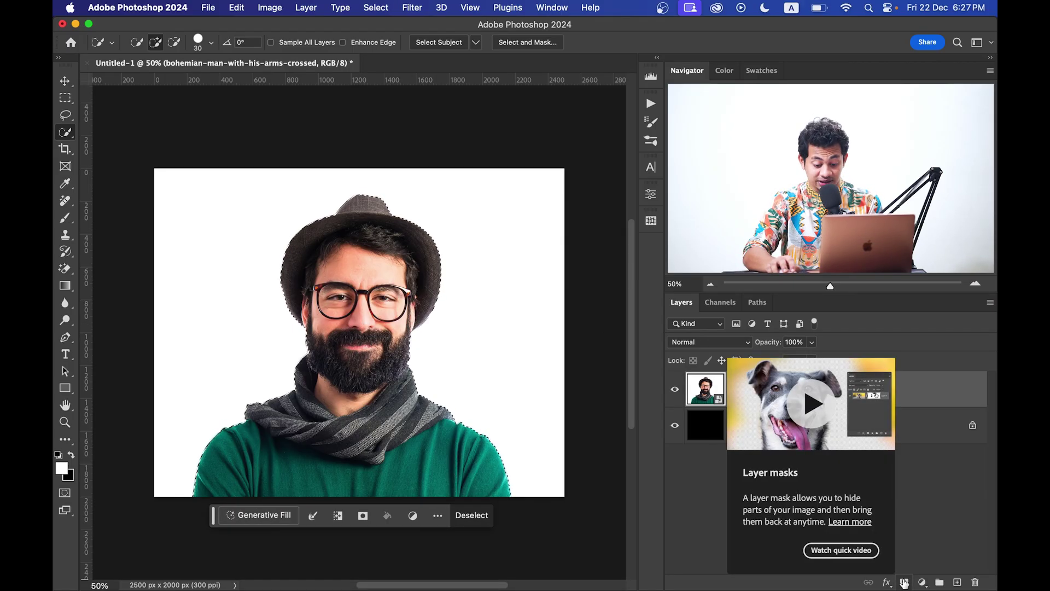
click(904, 583)
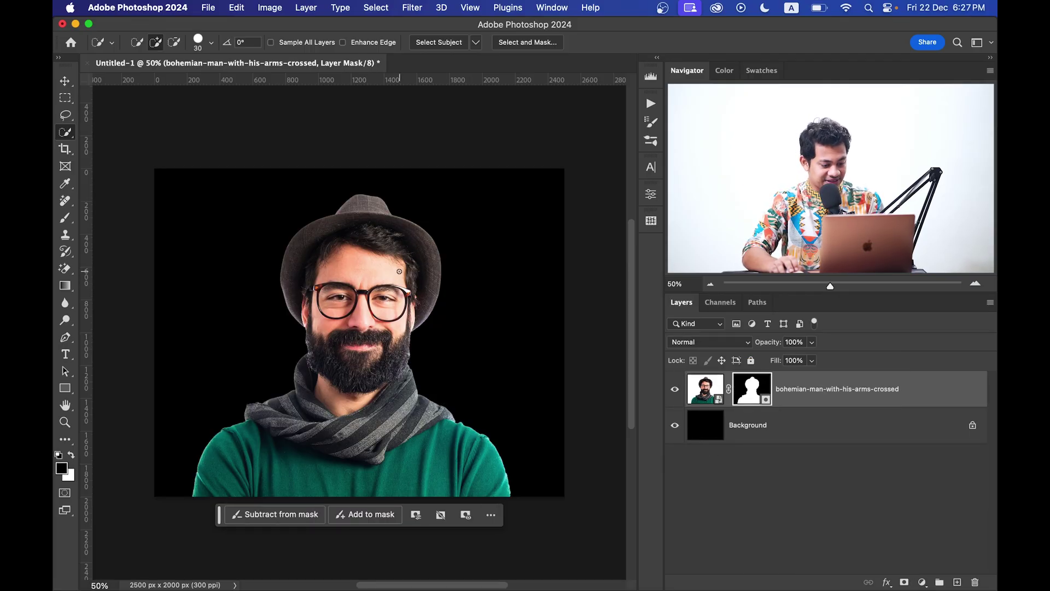
- Convert the masked man layer to a Smart Object
scroll(400, 271, up, 3)
super+click(826, 391)
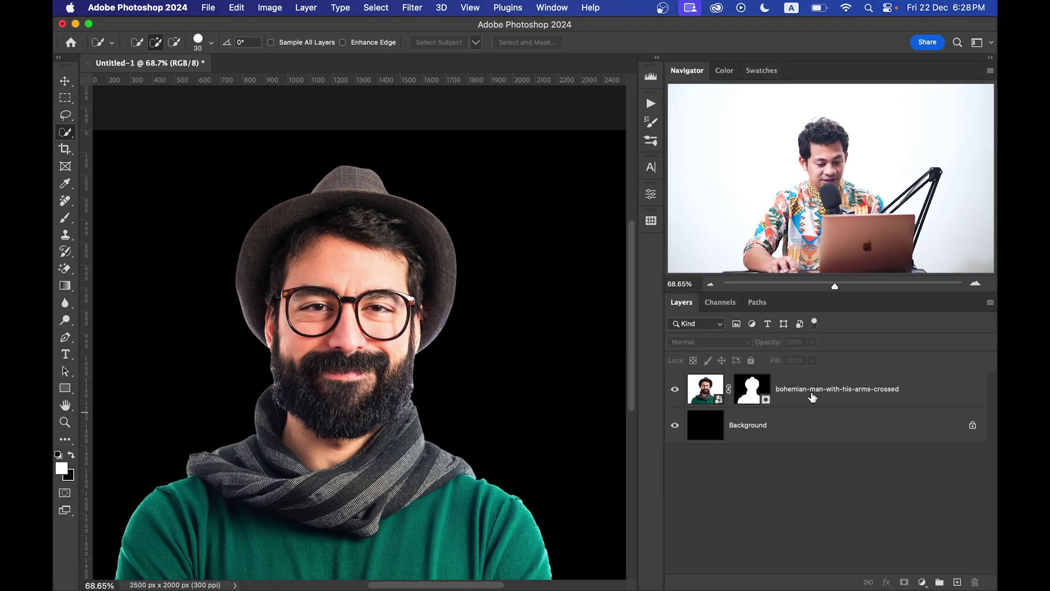
right_click(933, 395)
scroll(933, 473, down, 4)
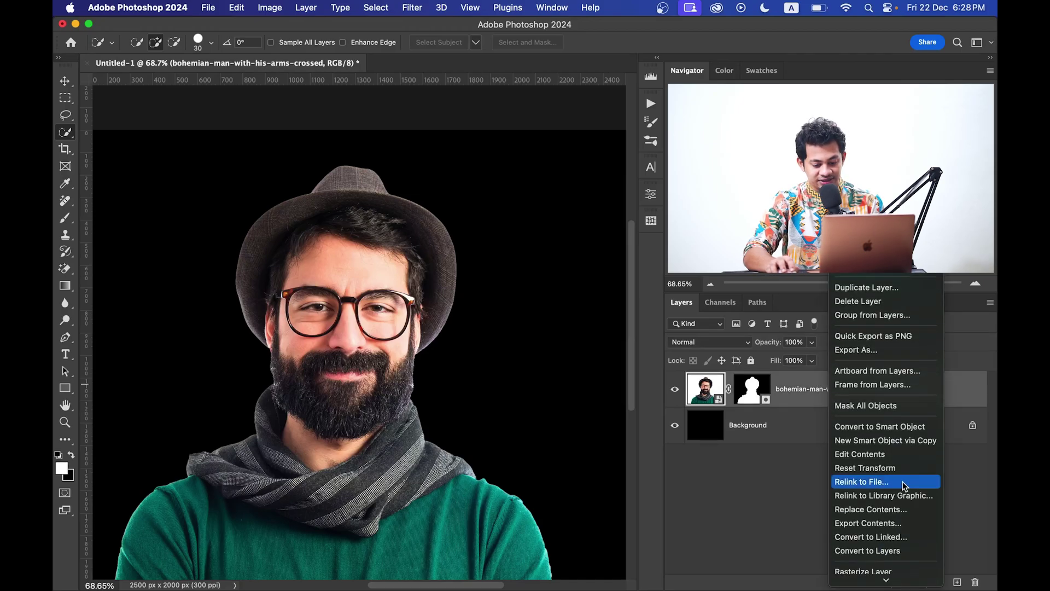
click(895, 432)
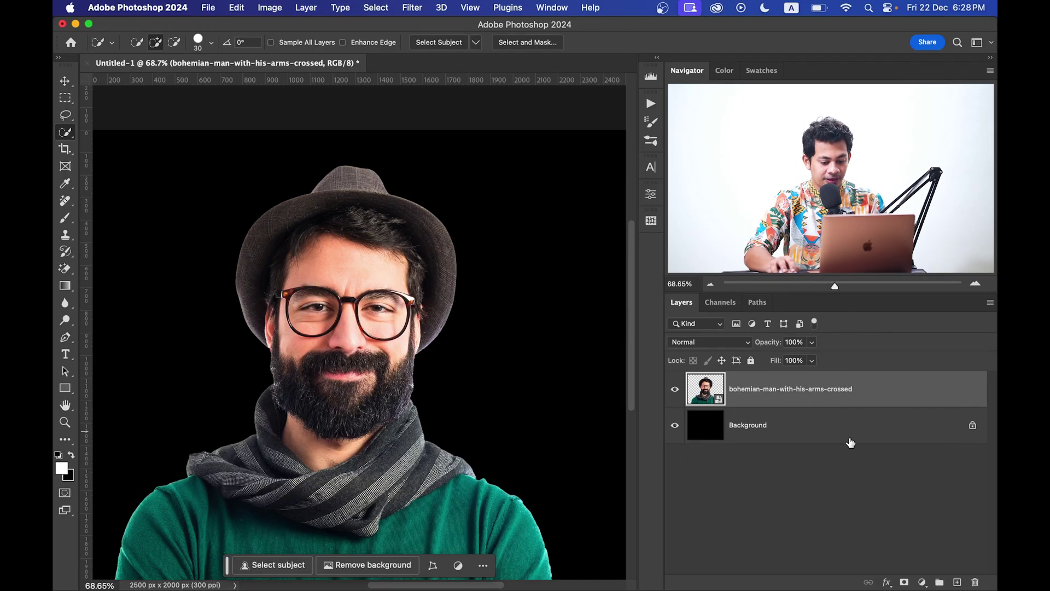
- Delete the Background layer, leaving the cutout on transparency, and fit the view at 50%
click(903, 426)
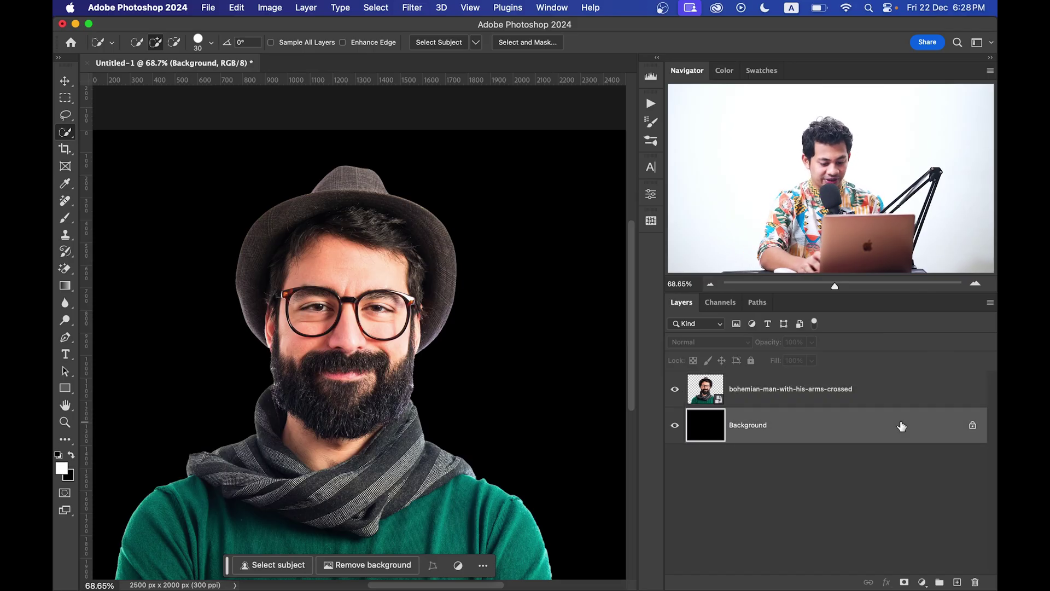
key(BackSpace)
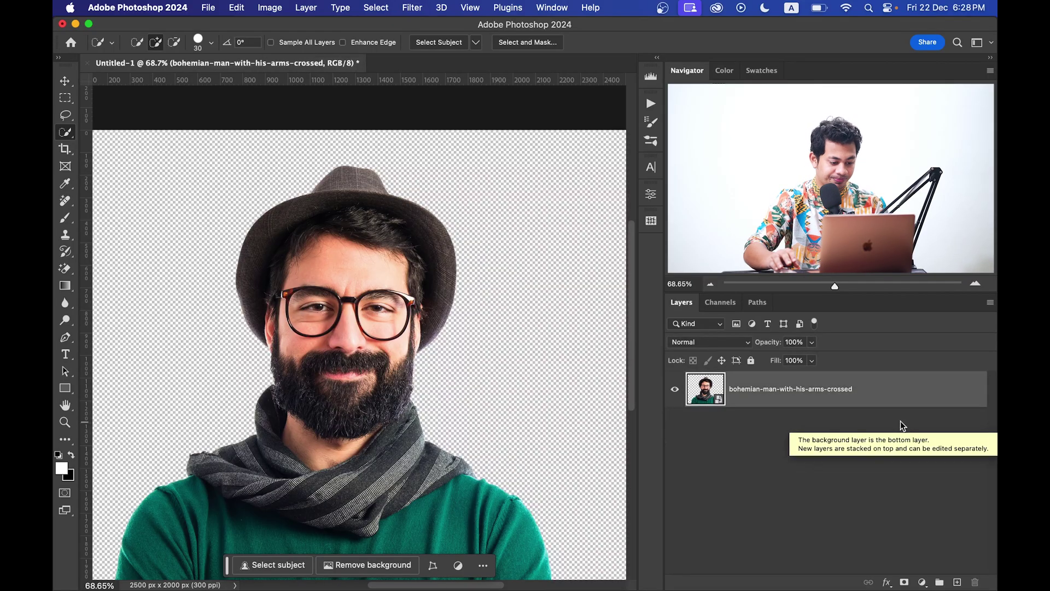
key(super+0)
key(super+minus)
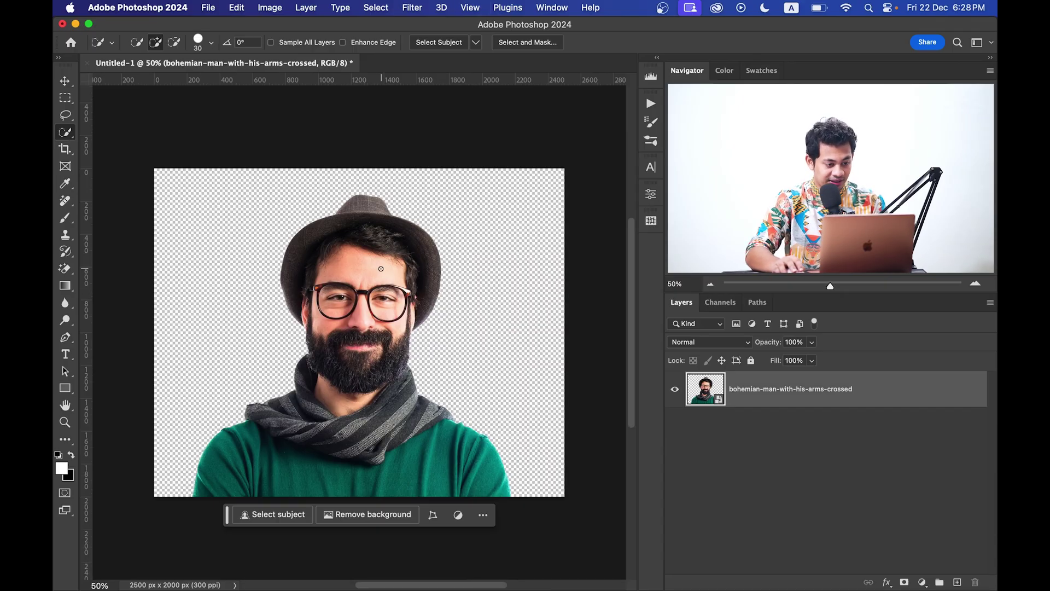
- Apply Oil Paint with Stylization 5.0, Cleanliness 3.0, Scale 0.1, Bristle Detail 0
click(412, 8)
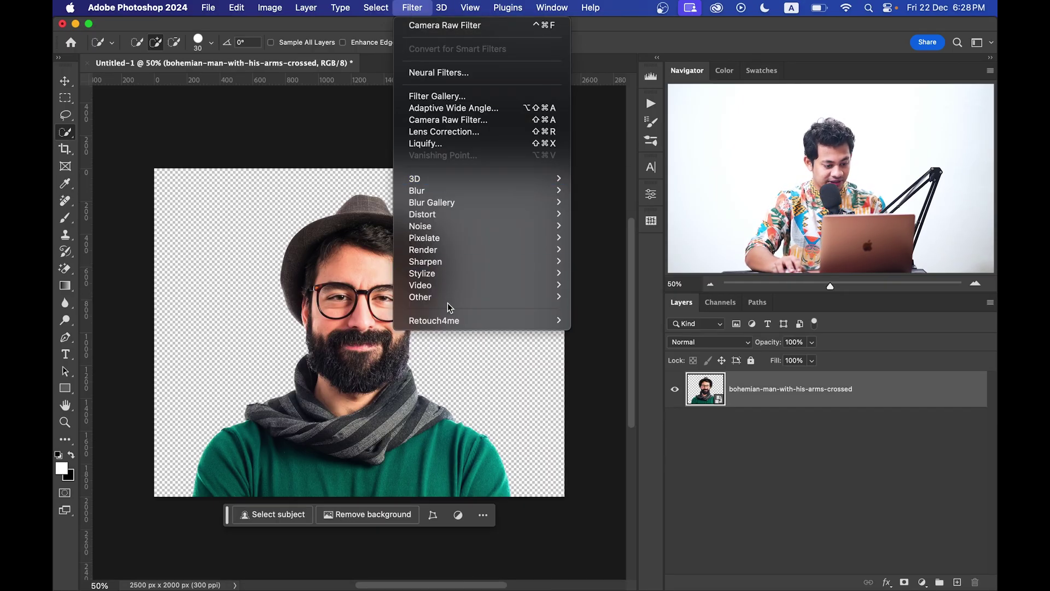
mouse_move(469, 276)
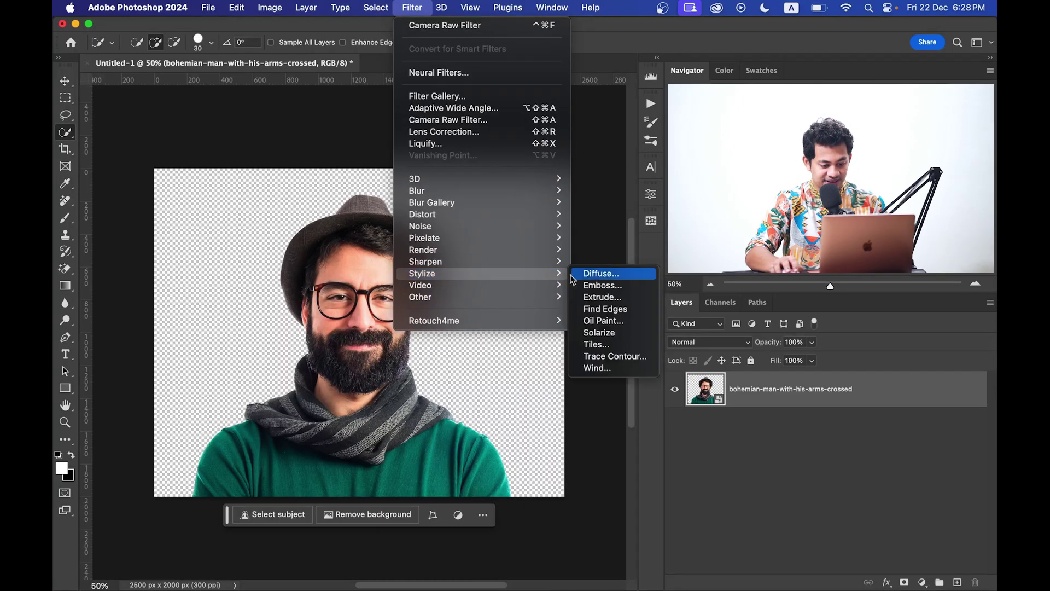
click(604, 322)
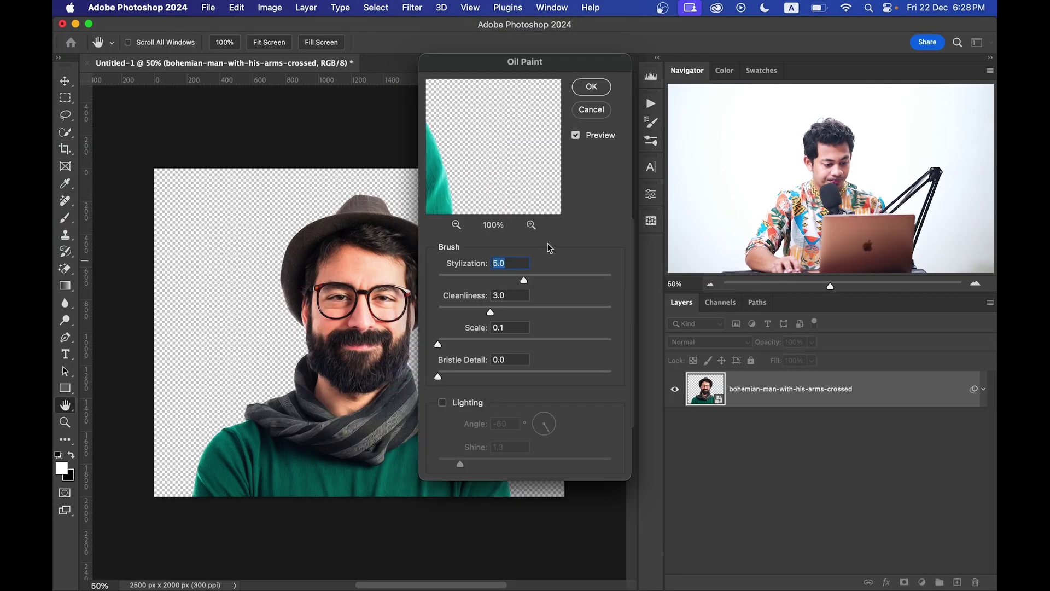
mouse_move(464, 164)
mouse_down()
mouse_move(508, 171)
mouse_move(443, 150)
mouse_move(598, 231)
mouse_up()
drag(490, 118, 504, 173)
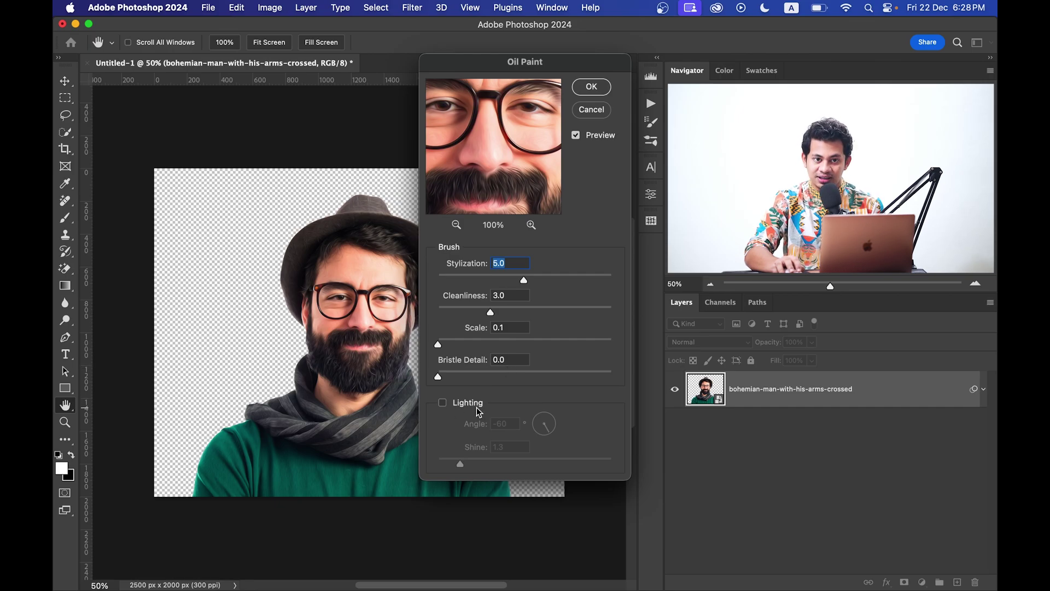
mouse_move(518, 96)
mouse_down()
mouse_move(513, 166)
mouse_move(517, 127)
mouse_move(502, 152)
mouse_move(499, 132)
mouse_move(514, 140)
mouse_up()
click(592, 86)
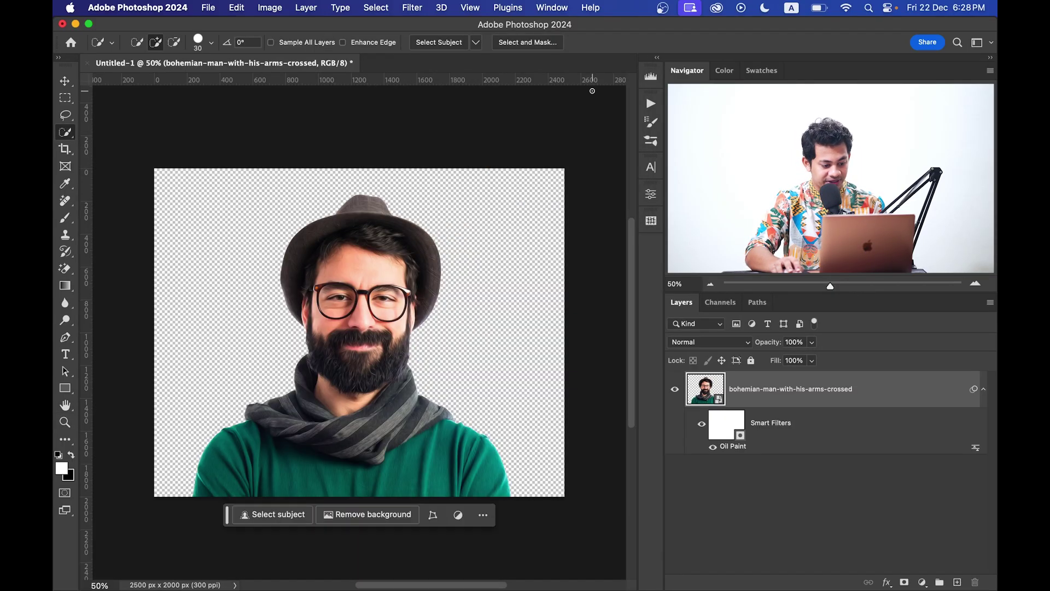
key(super+equal)
key(super+equal)
key(super+equal)
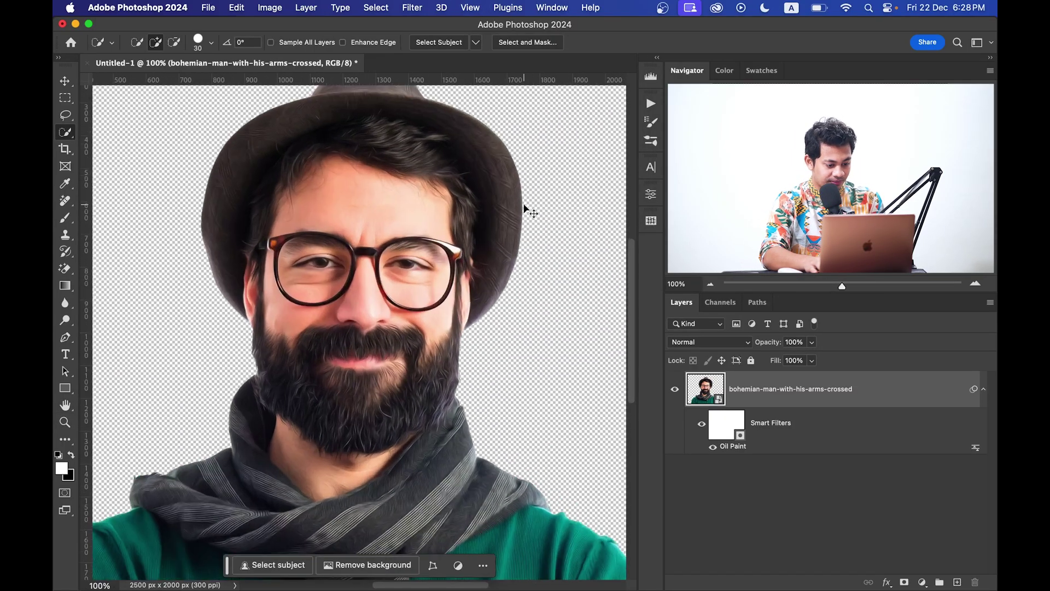
scroll(478, 179, right, 5)
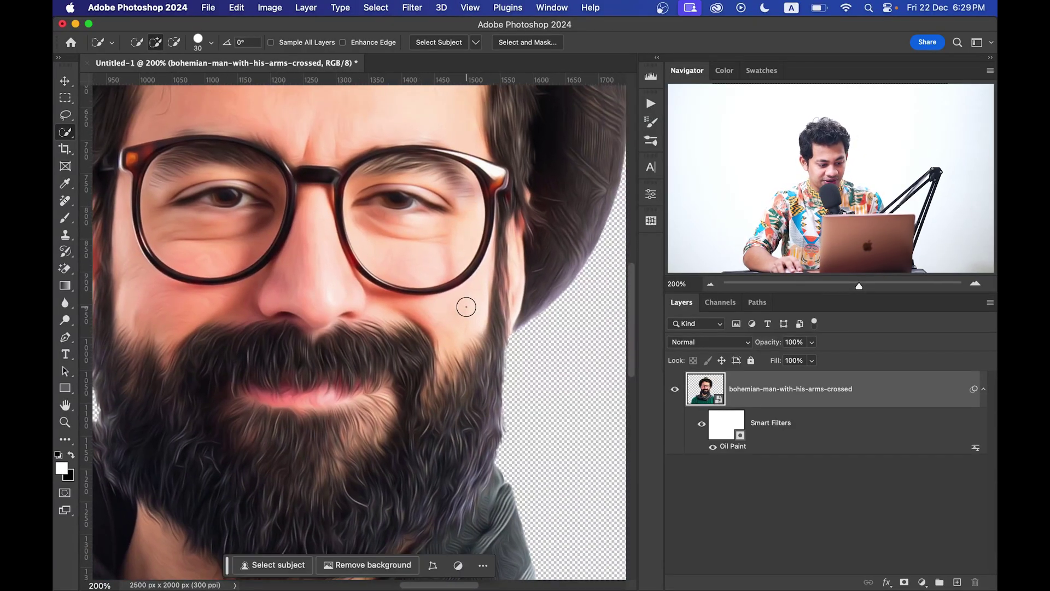
- Apply Filter Gallery's Artistic > Poster Edges with Edge Thickness 10, Intensity 0, Posterization 6
click(408, 12)
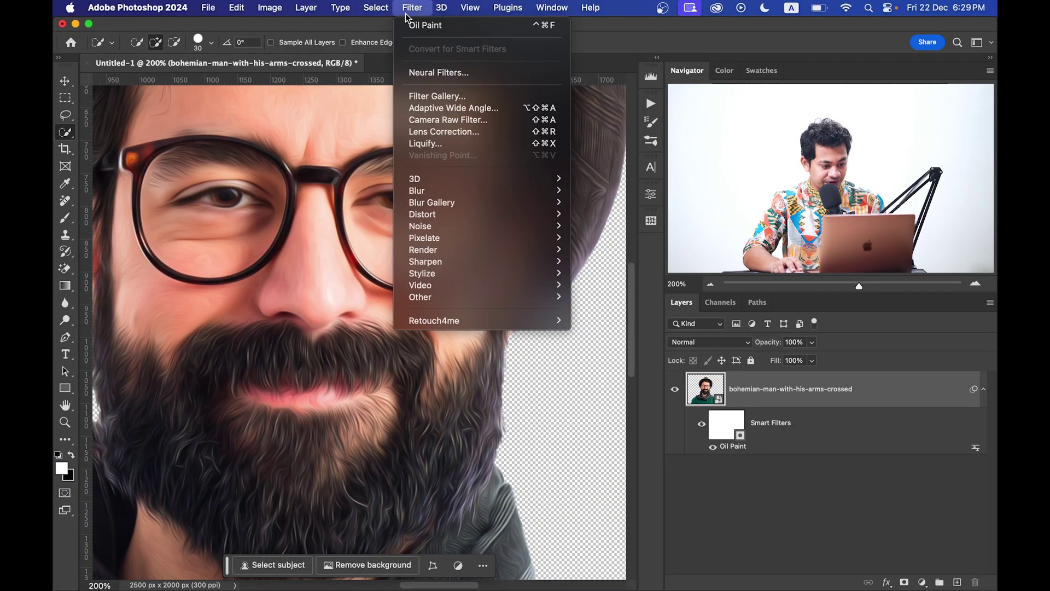
click(436, 98)
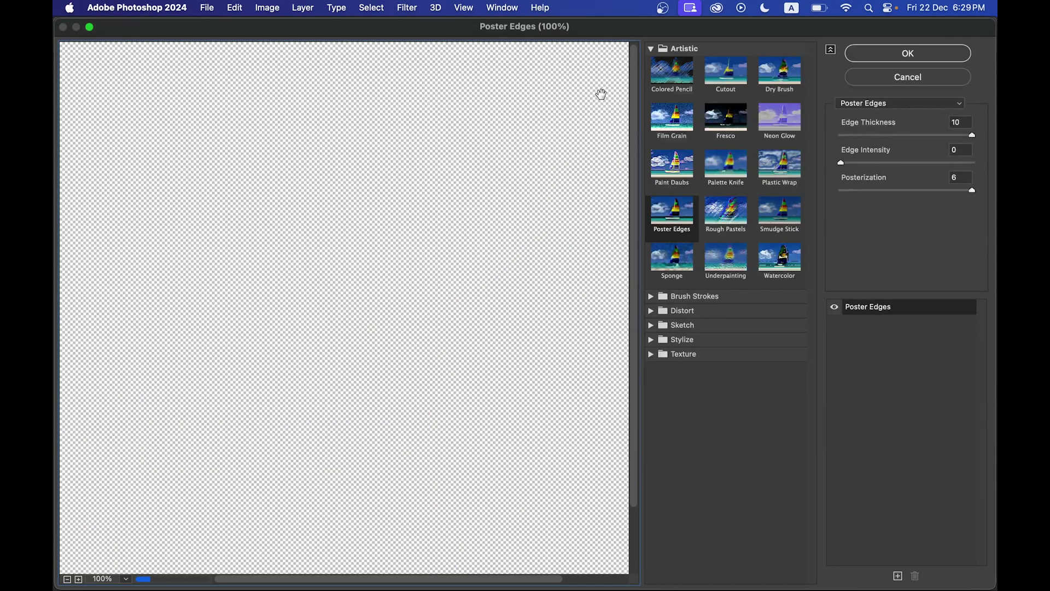
click(652, 49)
click(653, 50)
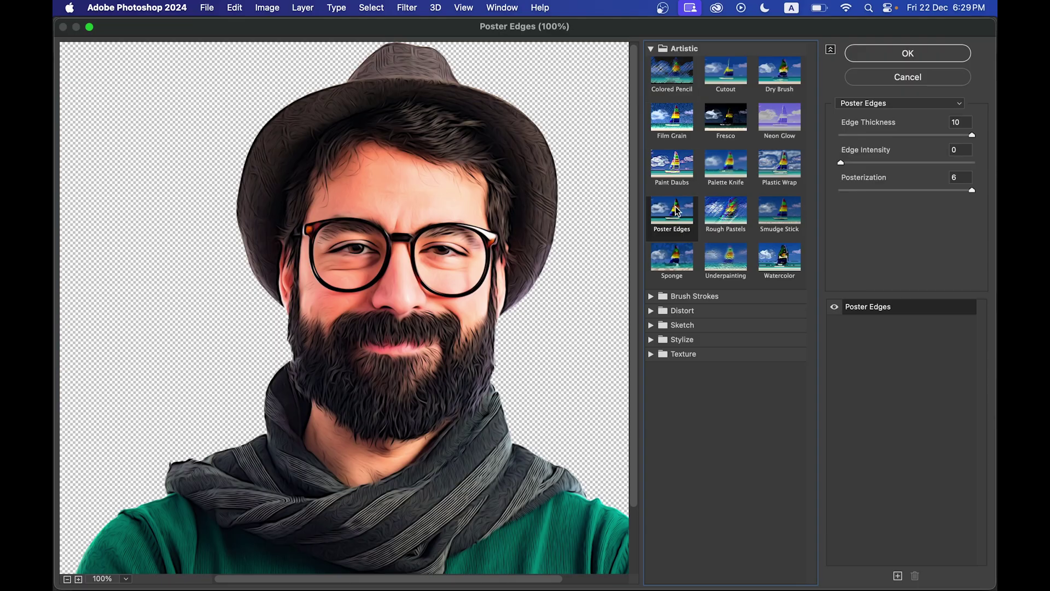
click(963, 125)
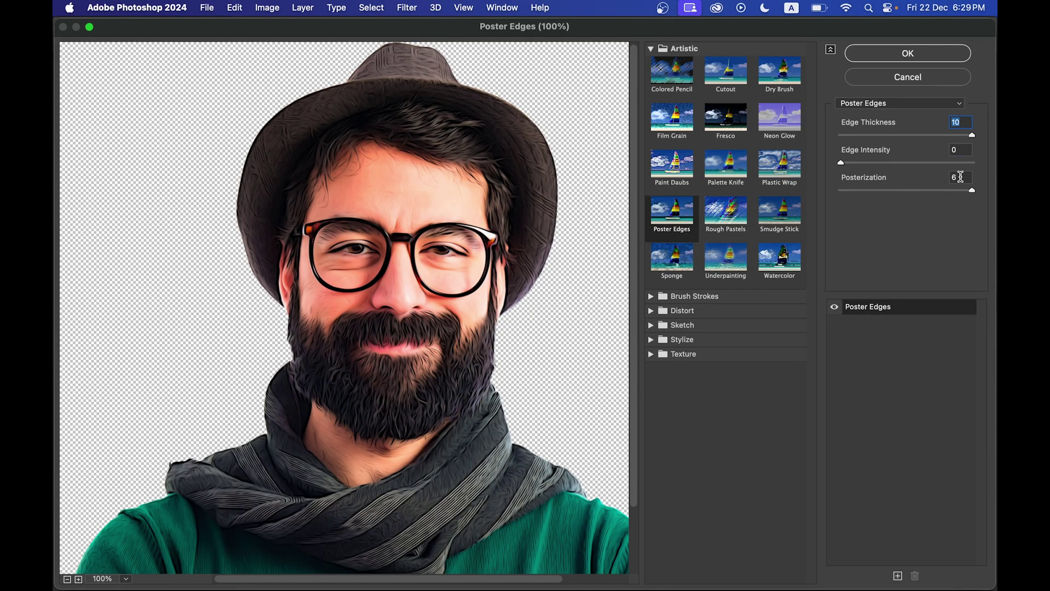
click(960, 176)
click(906, 55)
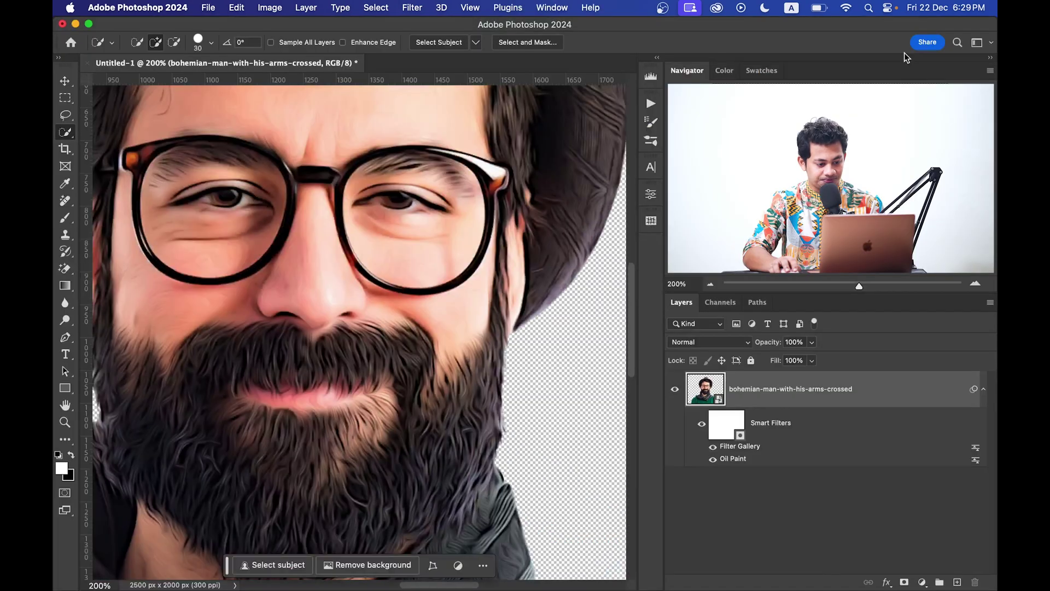
- Apply Filter > Blur > Surface Blur with Radius 20 pixels and Threshold 10 levels
click(412, 8)
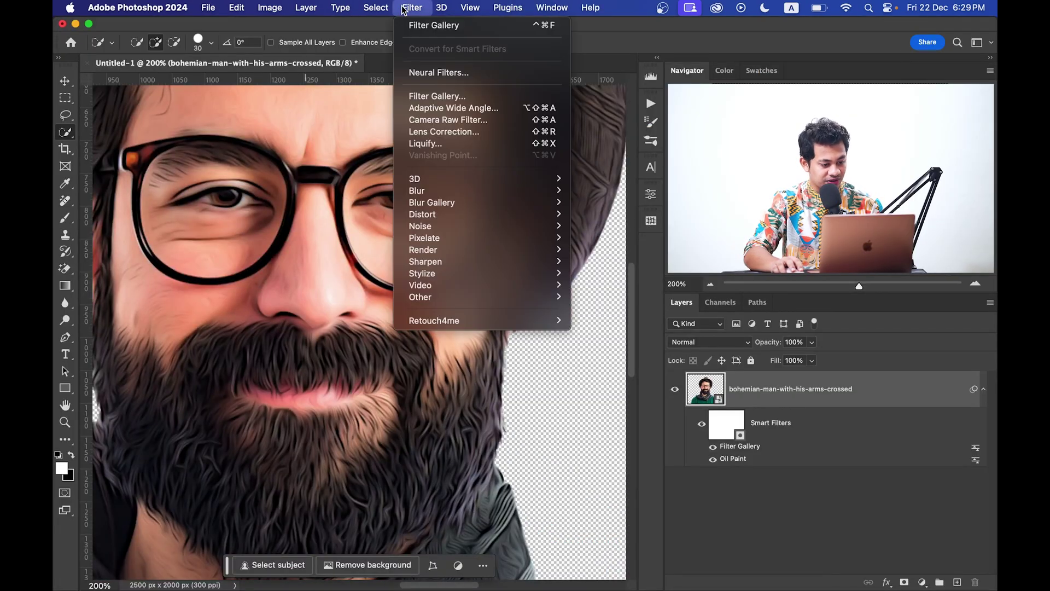
mouse_move(521, 198)
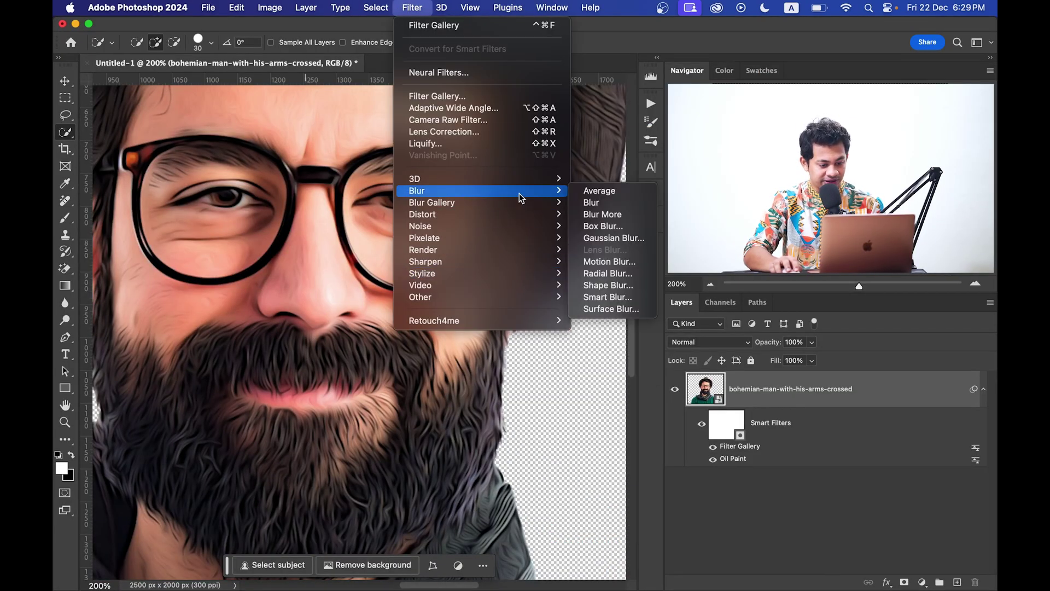
click(611, 310)
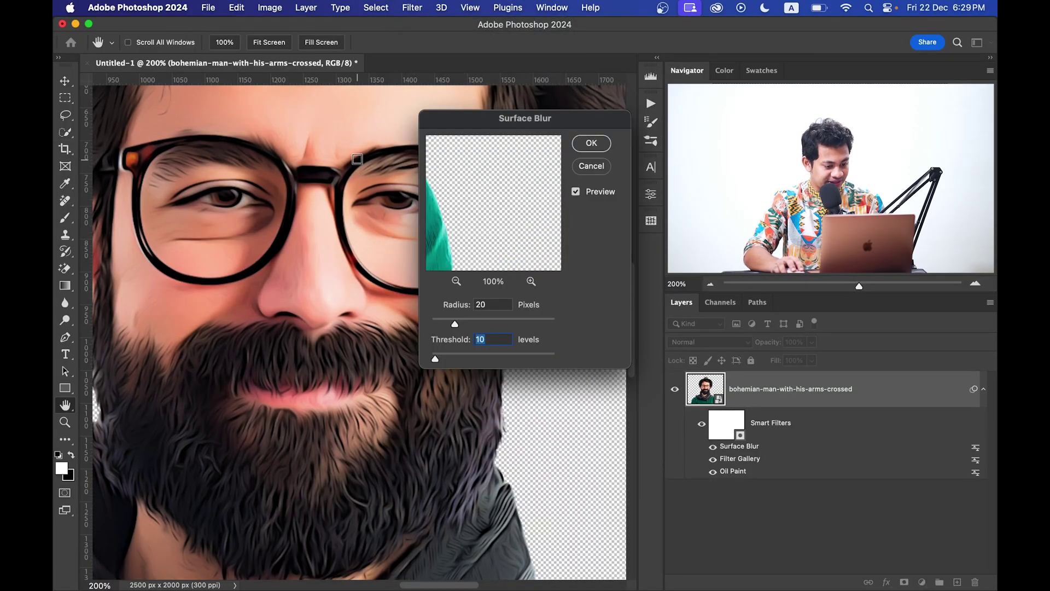
drag(356, 160, 338, 209)
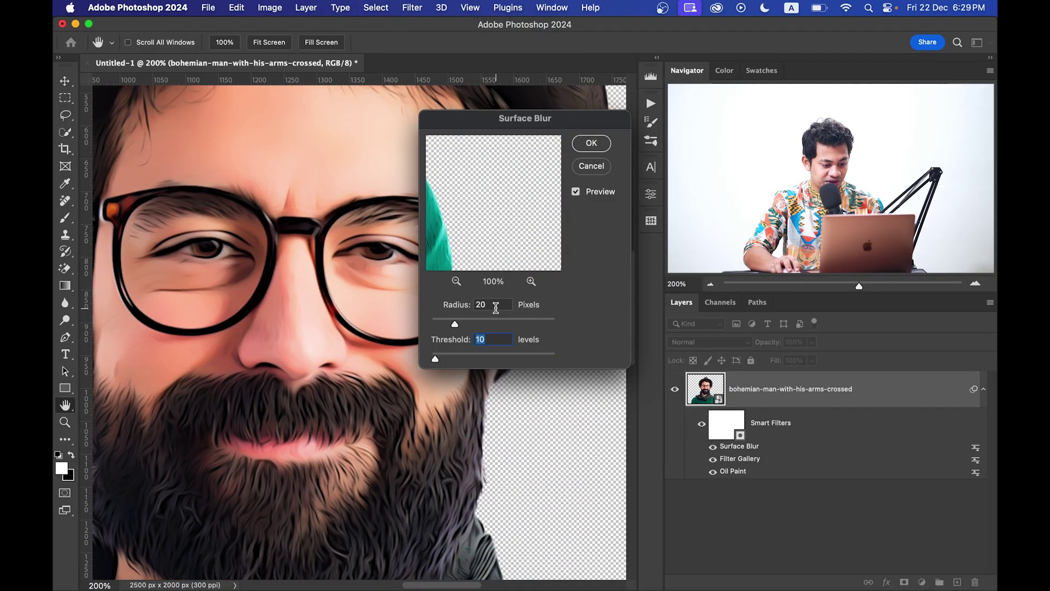
click(494, 307)
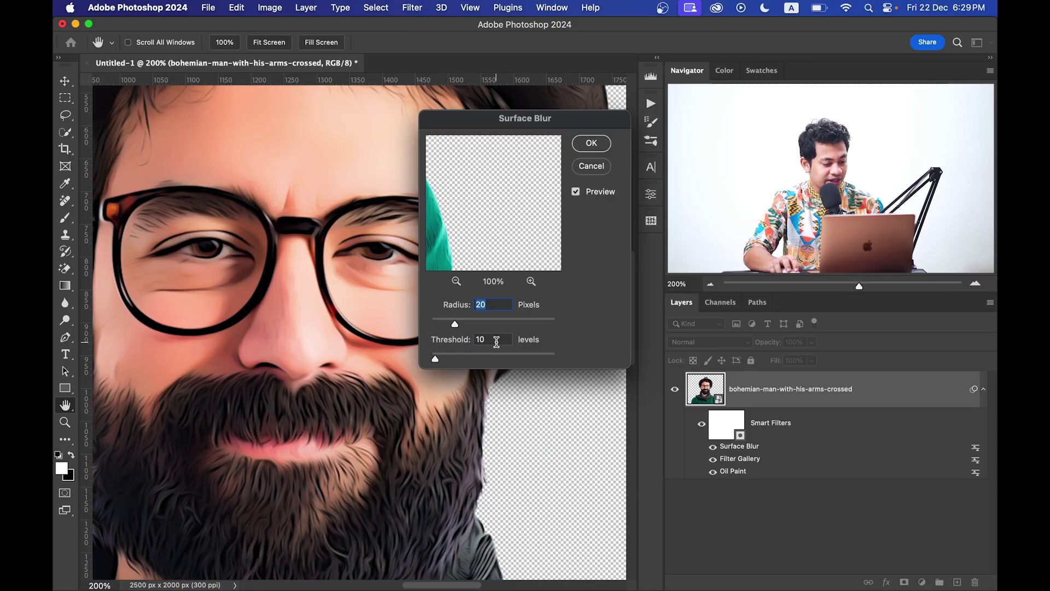
click(496, 341)
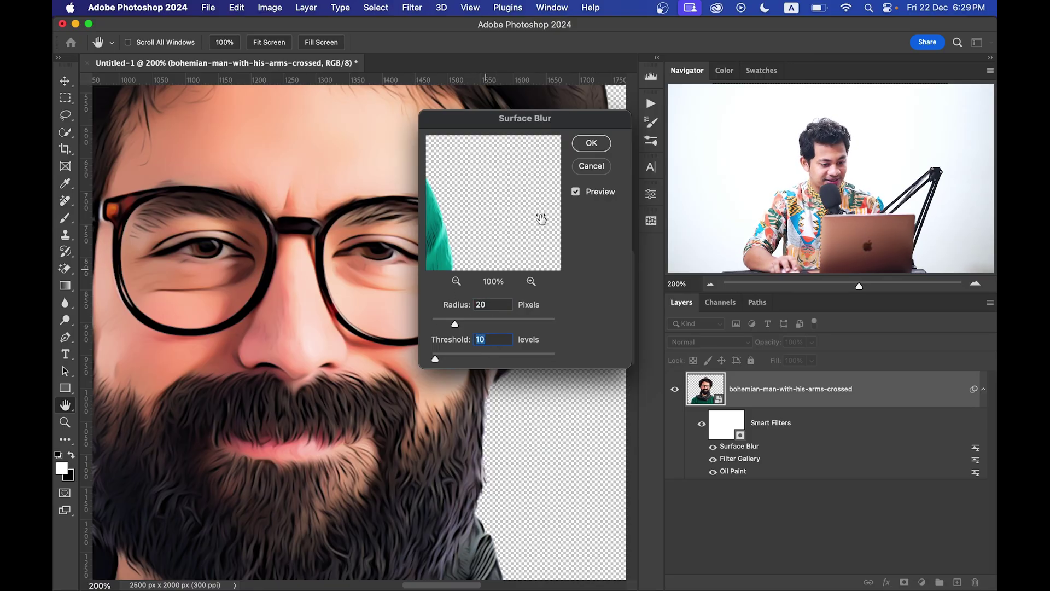
click(592, 144)
- Alt-drag a duplicate of the Oil Paint smart filter above Surface Blur in the Layers panel
key(w)
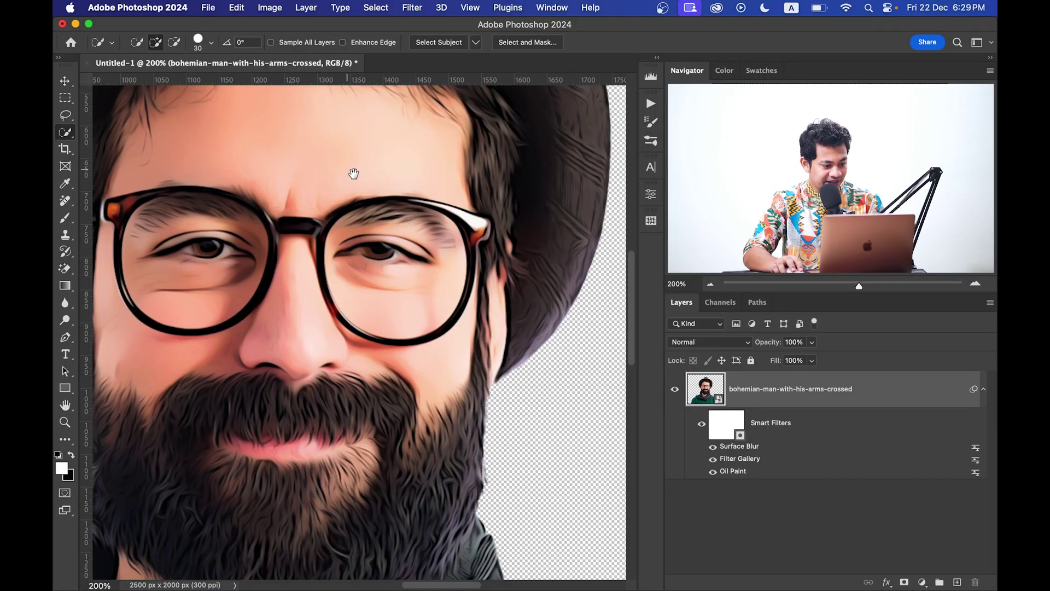
mouse_move(352, 176)
mouse_down()
mouse_move(380, 197)
mouse_move(389, 132)
mouse_move(401, 197)
mouse_up()
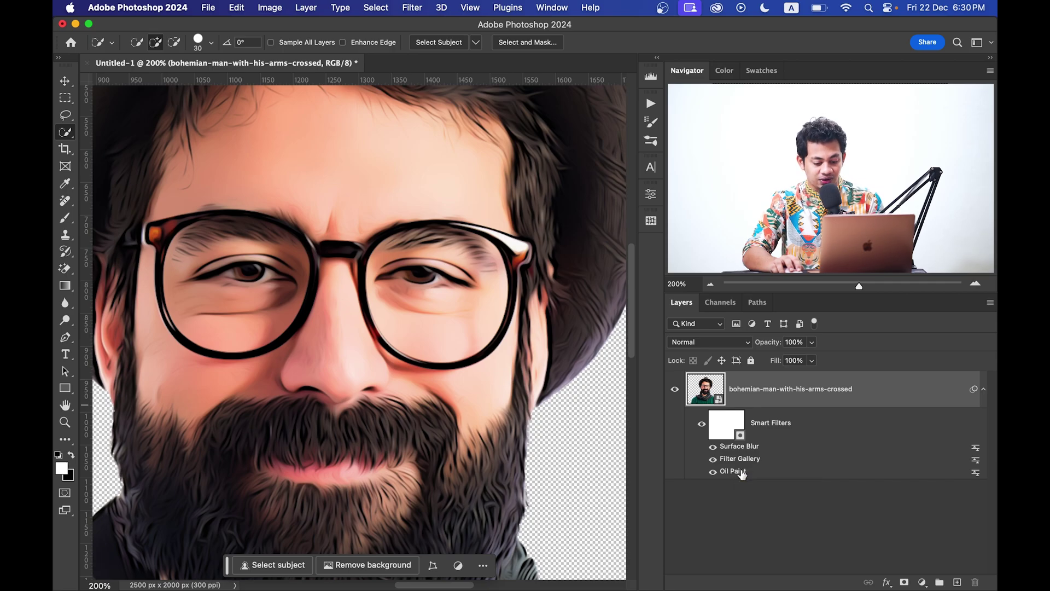
mouse_move(742, 474)
mouse_down()
mouse_move(749, 453)
mouse_move(740, 442)
mouse_move(773, 453)
mouse_move(734, 446)
mouse_move(739, 455)
mouse_move(753, 438)
mouse_up()
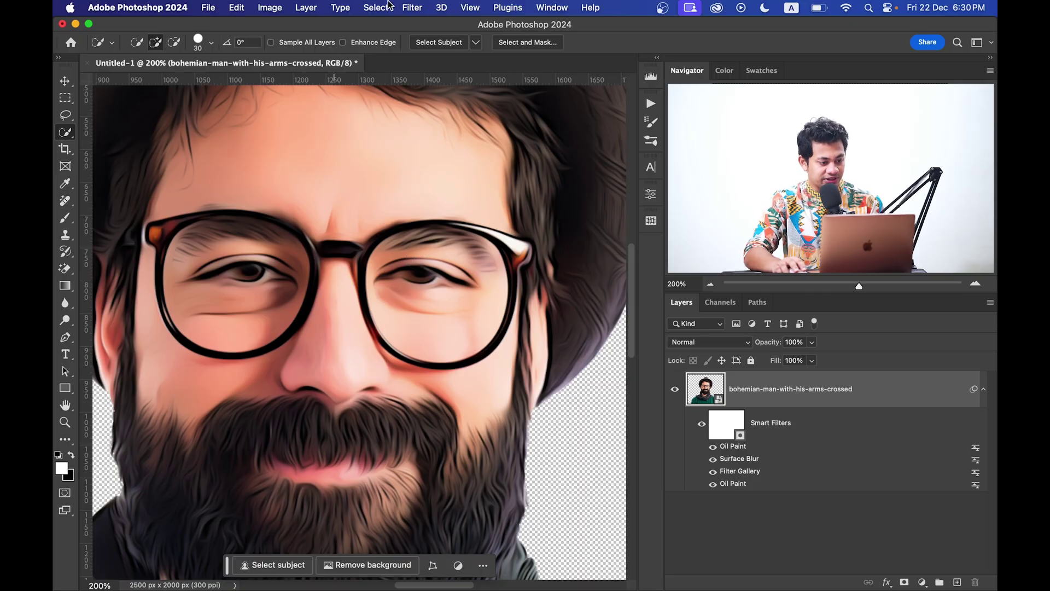
- Apply Filter > Sharpen > Unsharp Mask with Amount 150%, Radius 8.0, Threshold 8
click(412, 7)
mouse_move(448, 263)
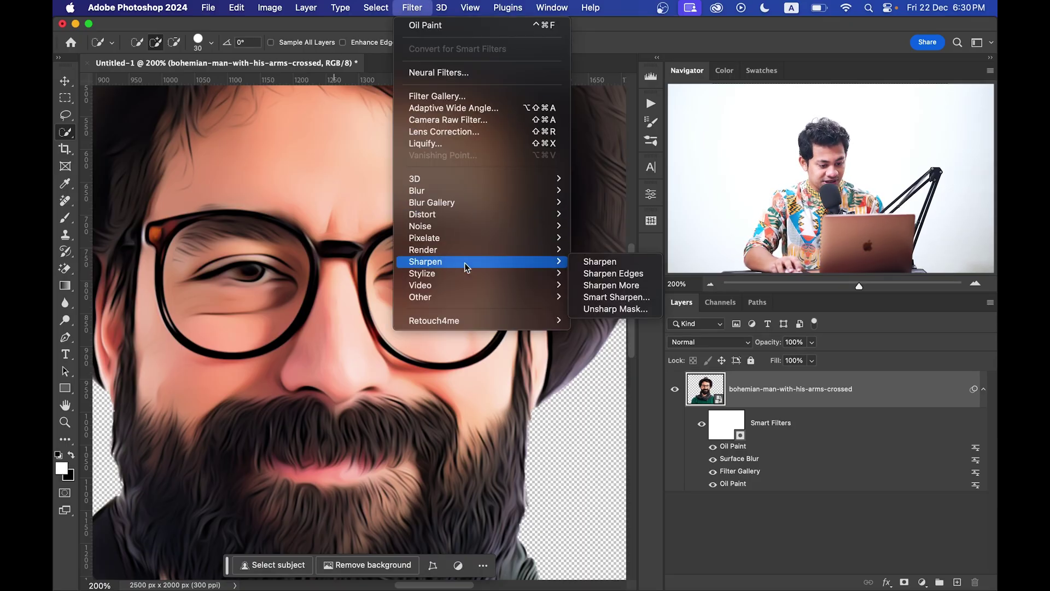
click(609, 310)
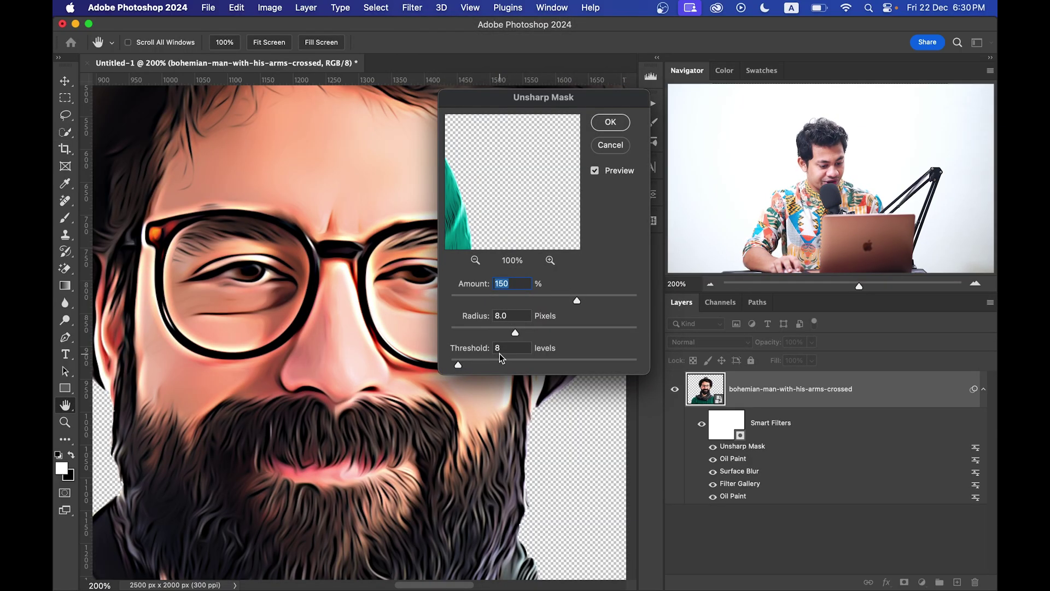
click(608, 124)
- Add a Levels adjustment layer above the portrait
key(w)
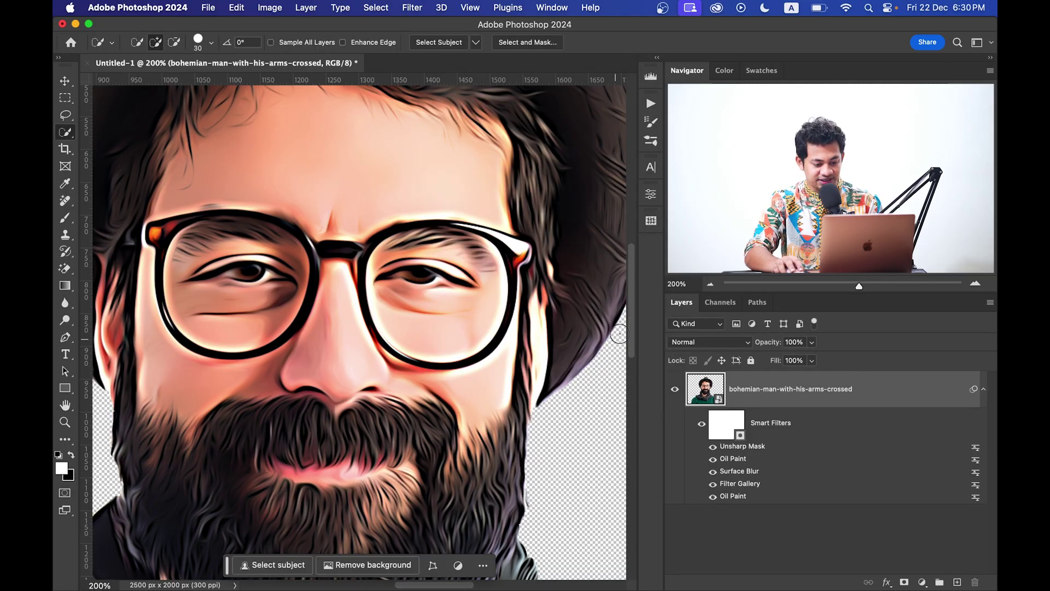
key(v)
key(super+0)
click(922, 582)
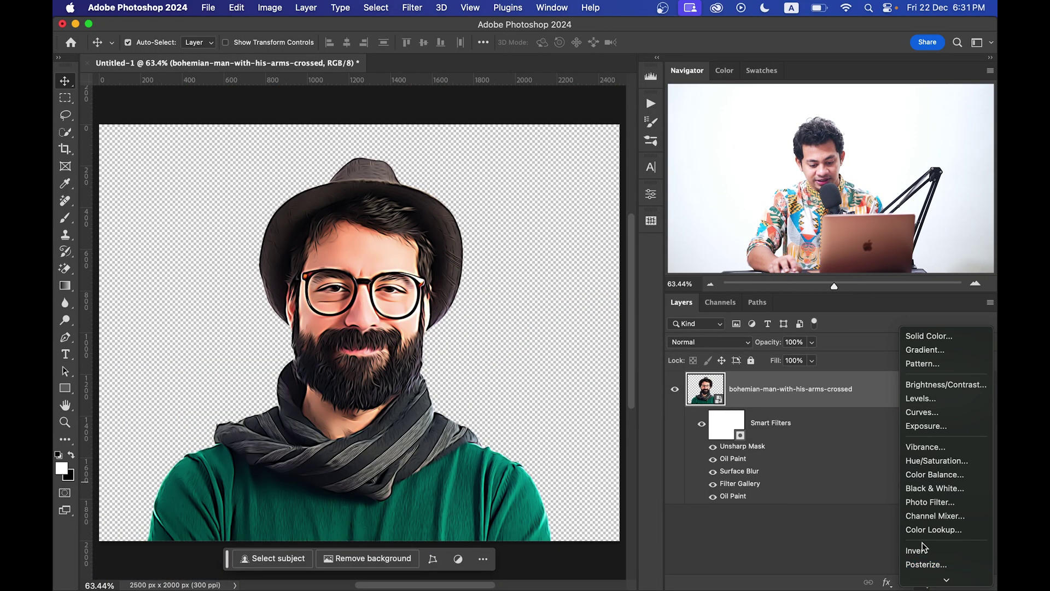
click(927, 400)
- Add a Hue/Saturation adjustment layer with Saturation -75, turning the portrait nearly grey
click(923, 582)
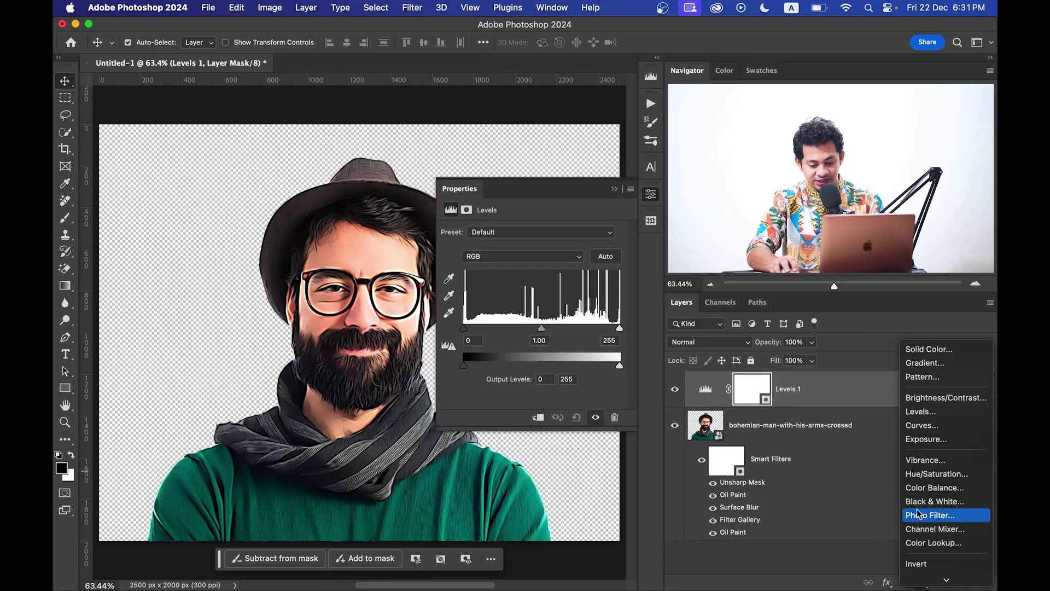
click(936, 474)
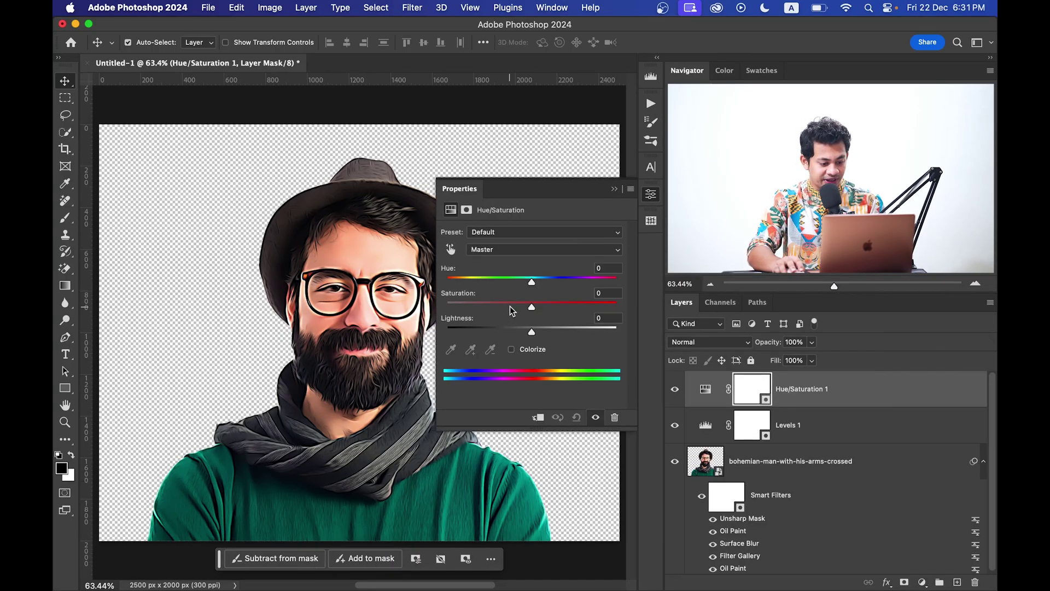
drag(519, 309, 446, 306)
click(650, 196)
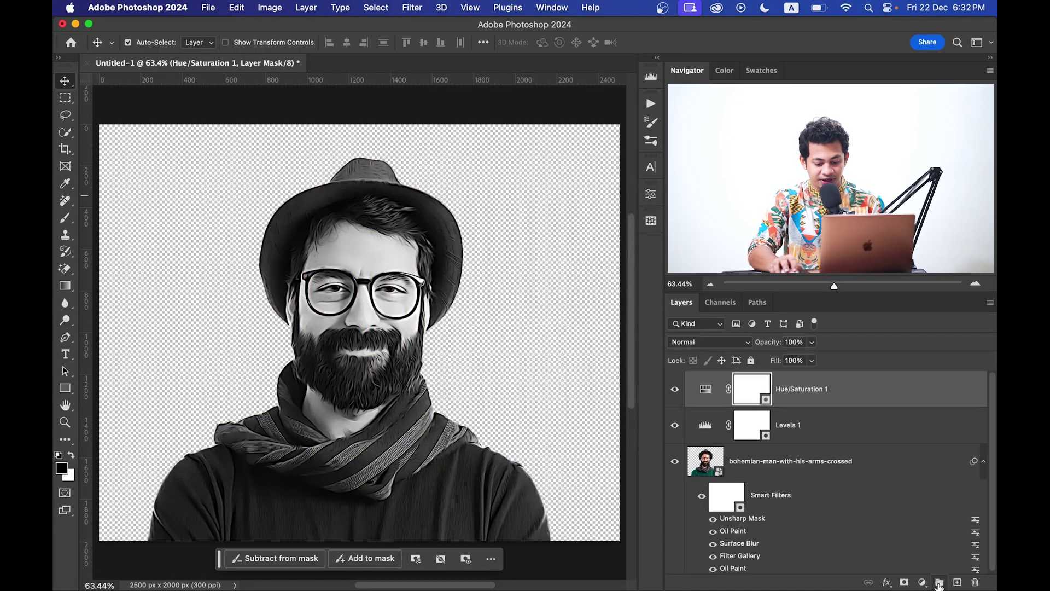
- Add a Posterize adjustment layer on top
click(923, 582)
scroll(924, 582, down, 3)
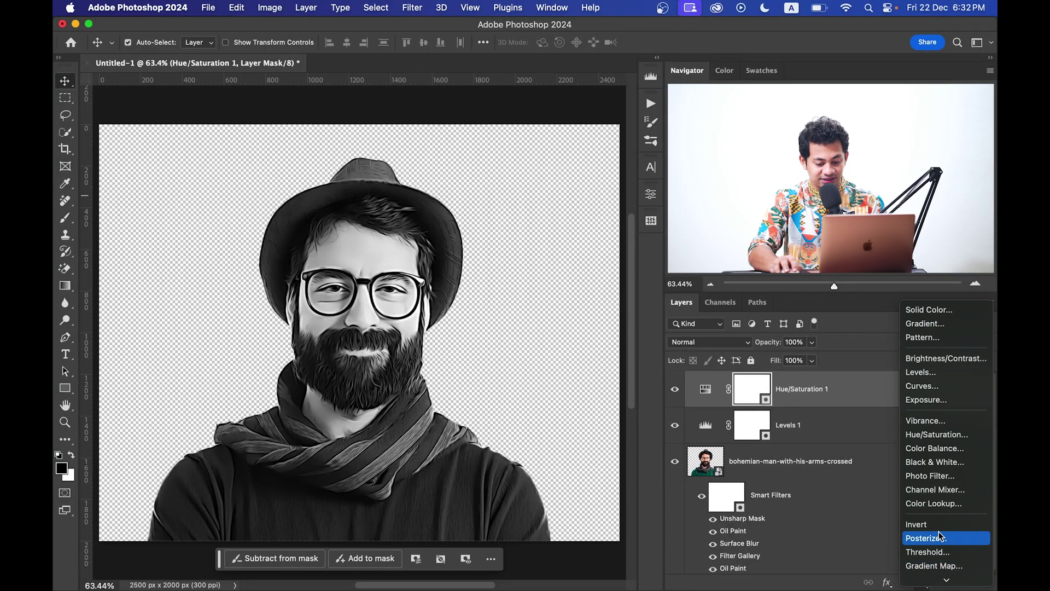
click(941, 541)
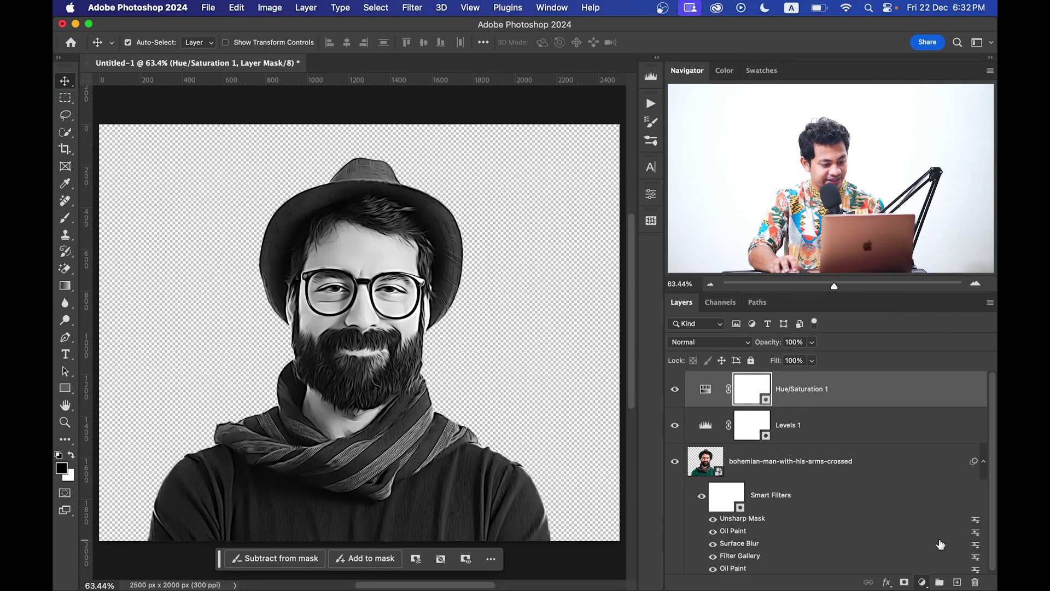
- Try Posterize Levels 2, 3 and 5, settle on 4, and close the Properties panel
key(super+equal)
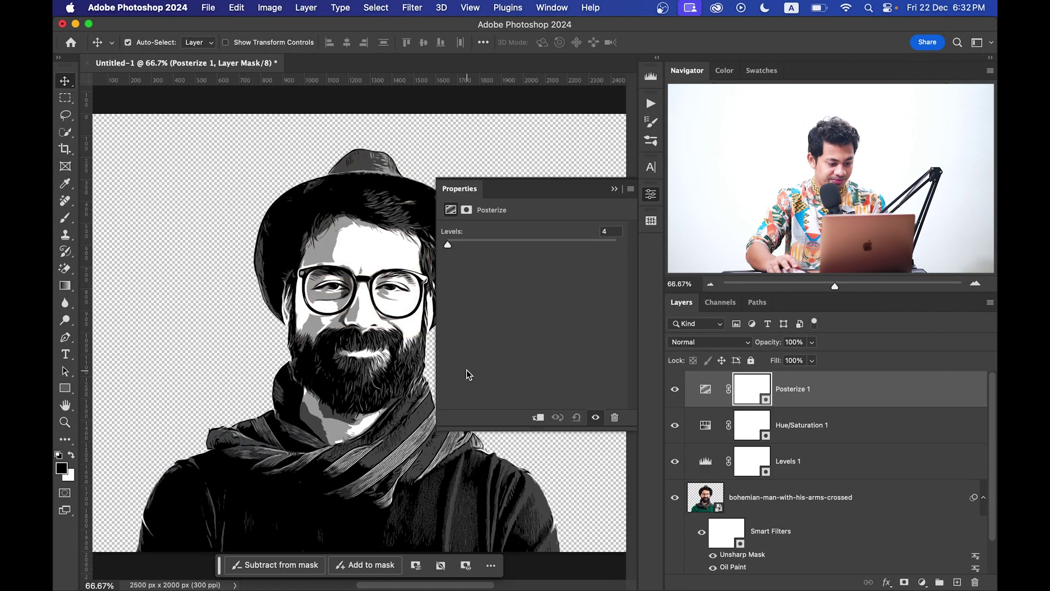
drag(412, 305, 343, 292)
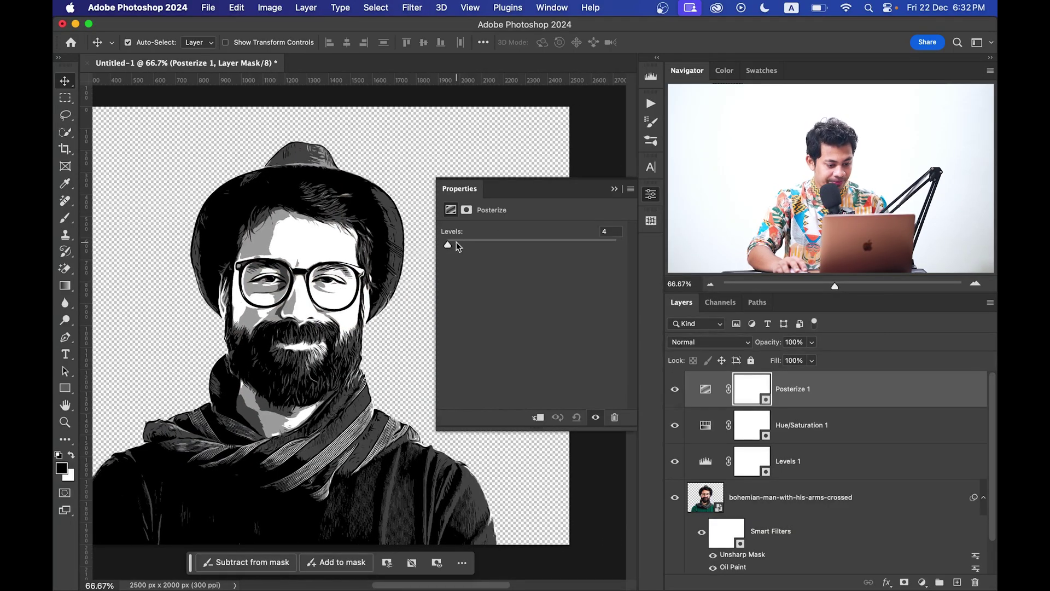
drag(458, 246, 444, 244)
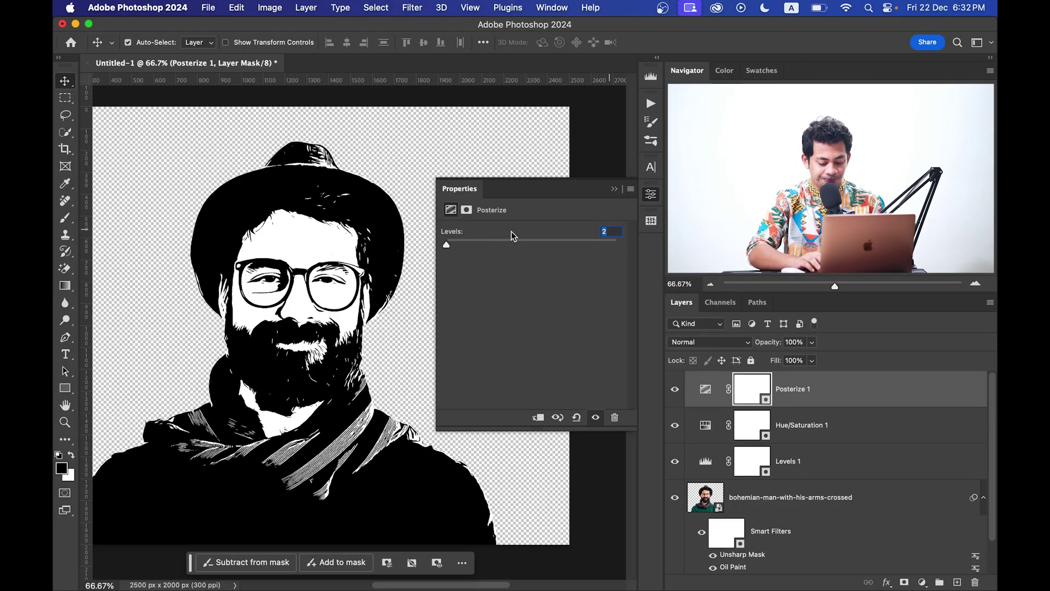
key(Up)
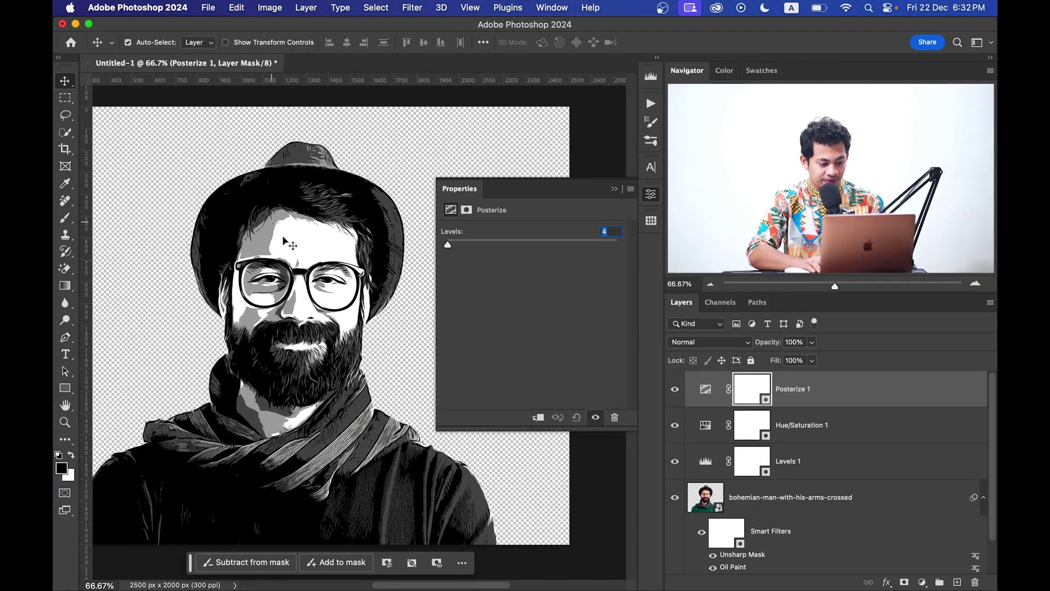
key(Up)
key(Down)
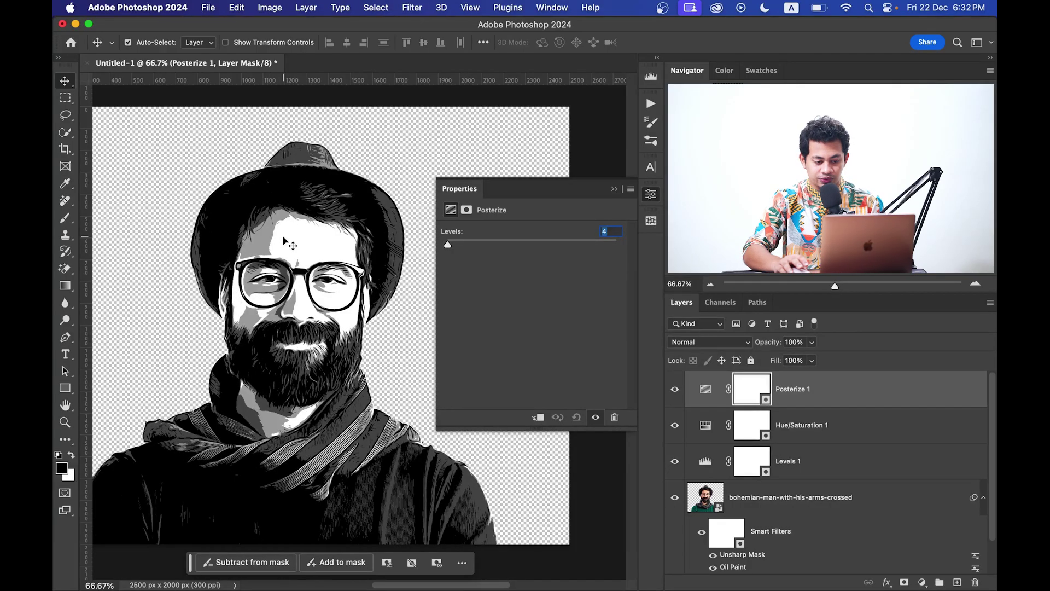
click(651, 194)
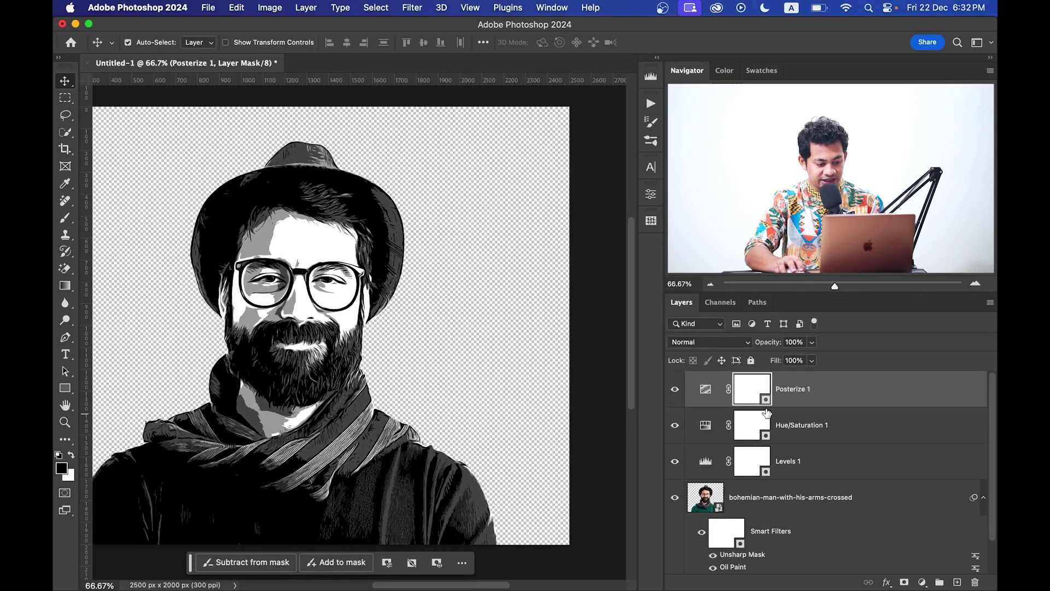
- Set the Levels 1 input sliders to about 16, 0.87 and 236, then close its settings
click(708, 465)
double_click(708, 465)
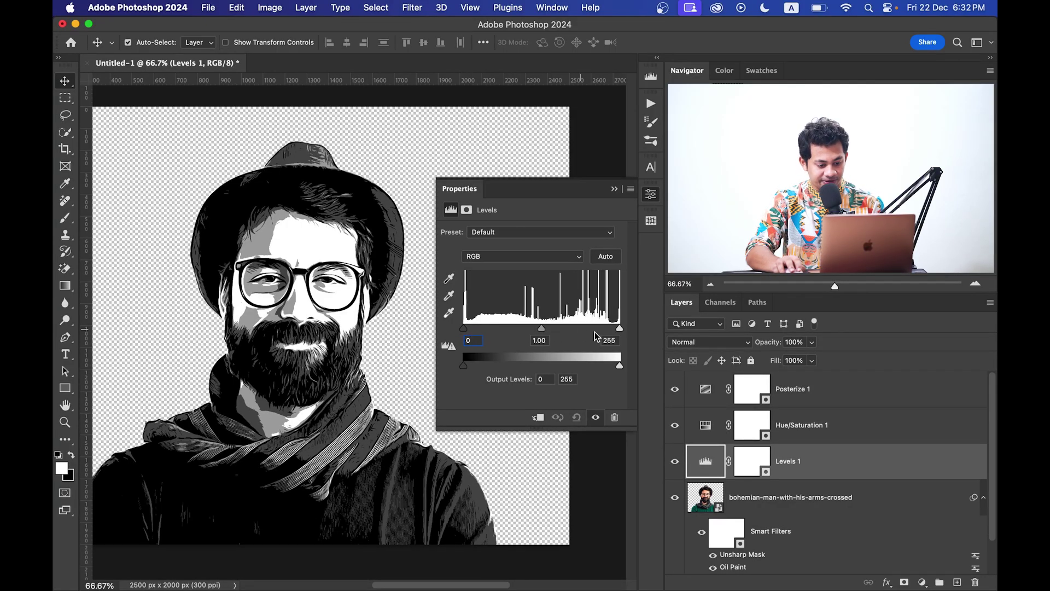
mouse_move(620, 329)
mouse_down()
mouse_move(609, 329)
mouse_move(632, 334)
mouse_up()
mouse_move(545, 328)
mouse_down()
mouse_move(557, 329)
mouse_move(549, 329)
mouse_up()
drag(471, 330, 473, 329)
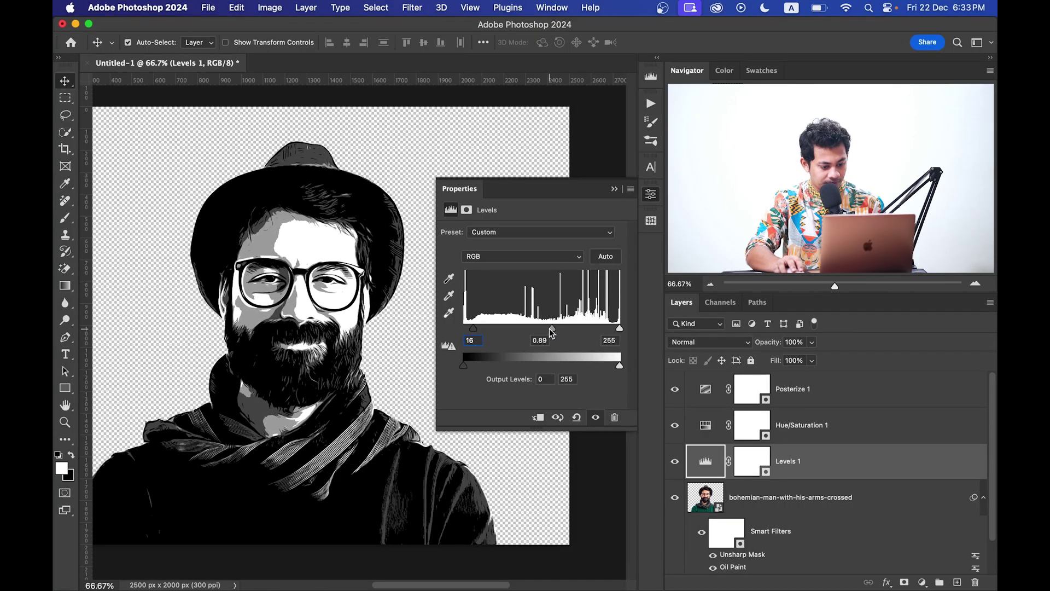
drag(552, 329, 539, 329)
drag(619, 331, 616, 332)
drag(543, 331, 548, 331)
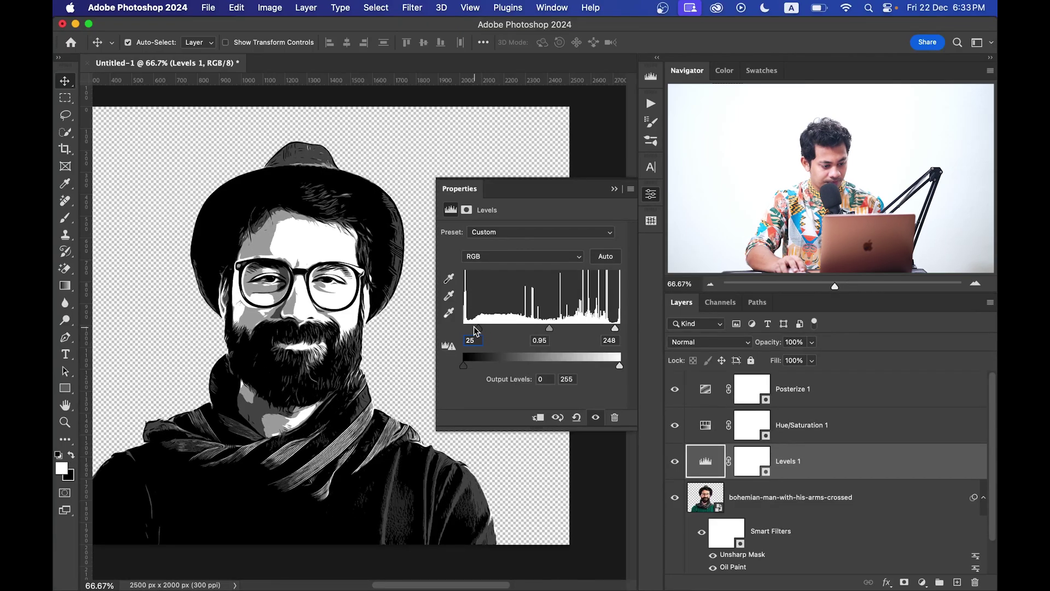
drag(612, 330, 611, 332)
drag(543, 329, 547, 332)
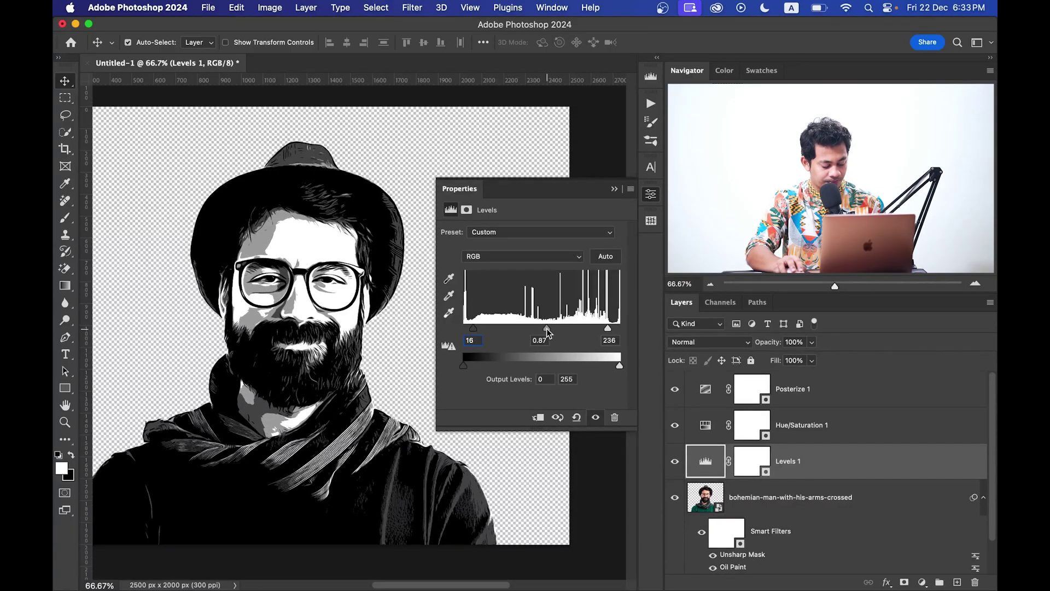
click(652, 195)
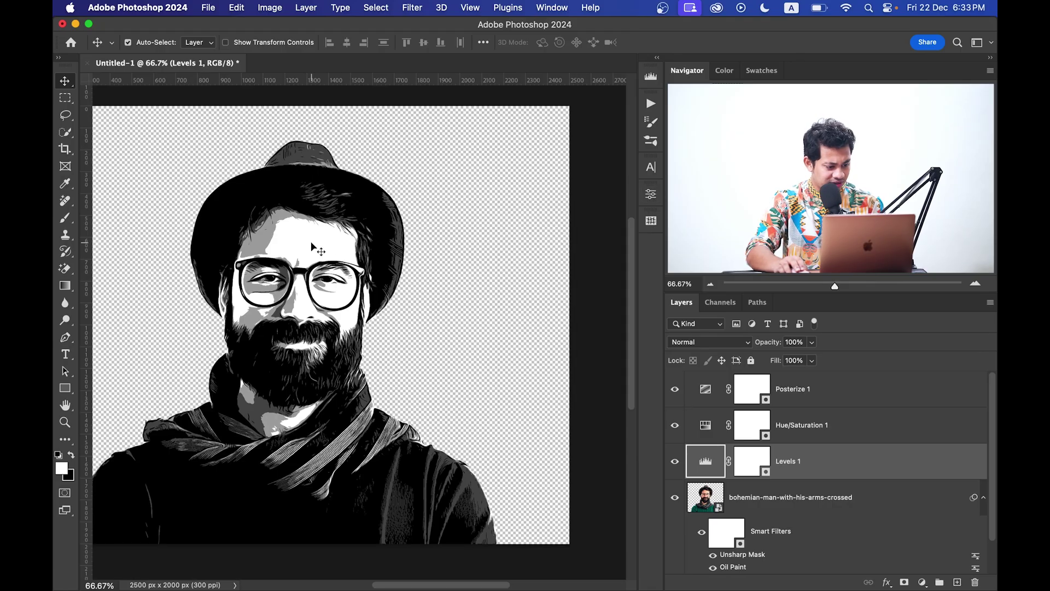
scroll(310, 241, down, 1)
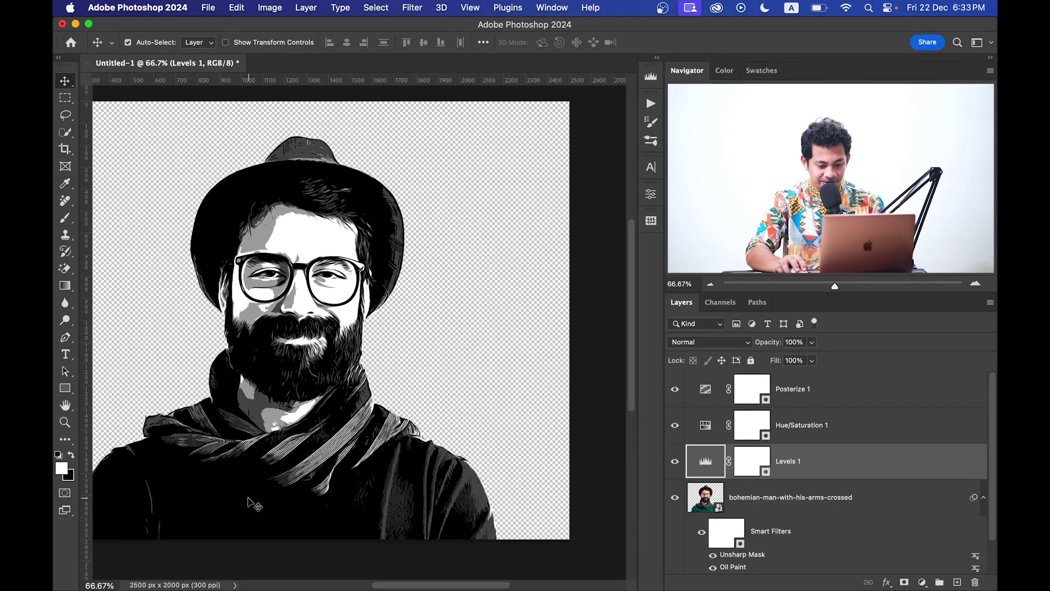
- Add a new Overlay-mode layer above the portrait photo and enlarge the brush to 189
click(843, 501)
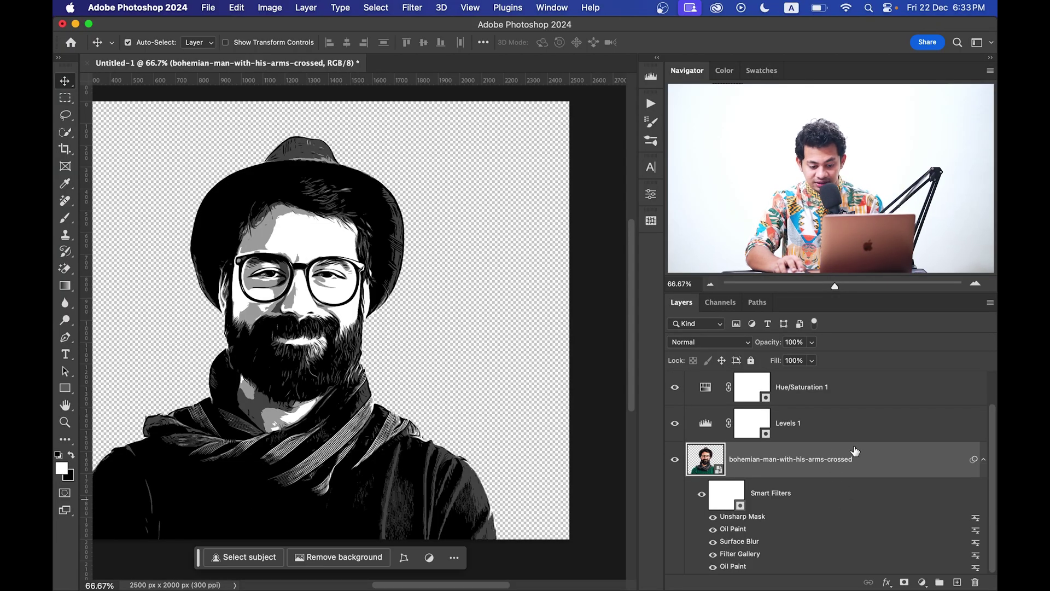
click(957, 582)
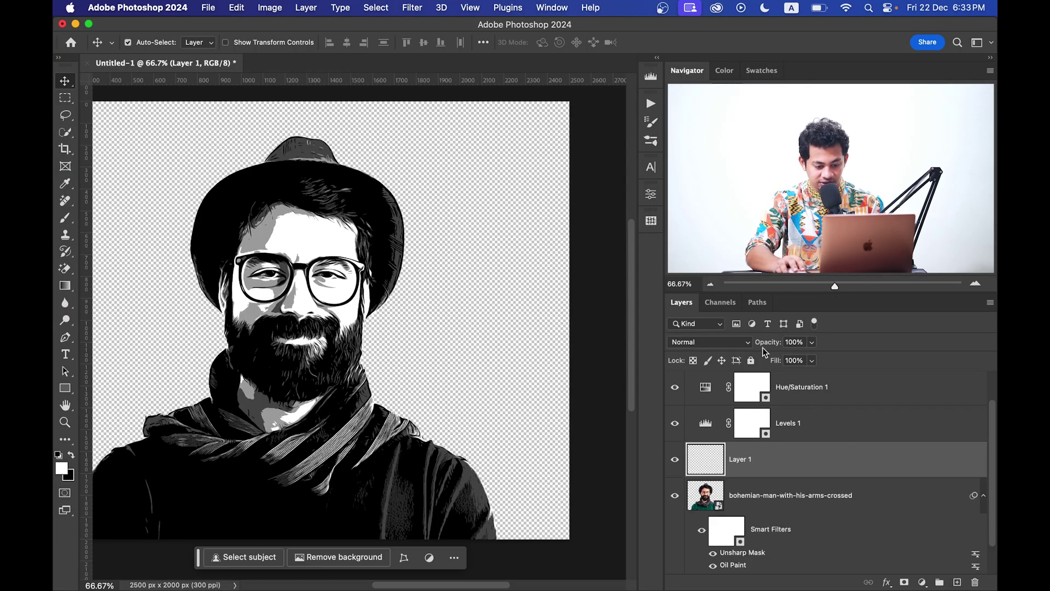
click(723, 343)
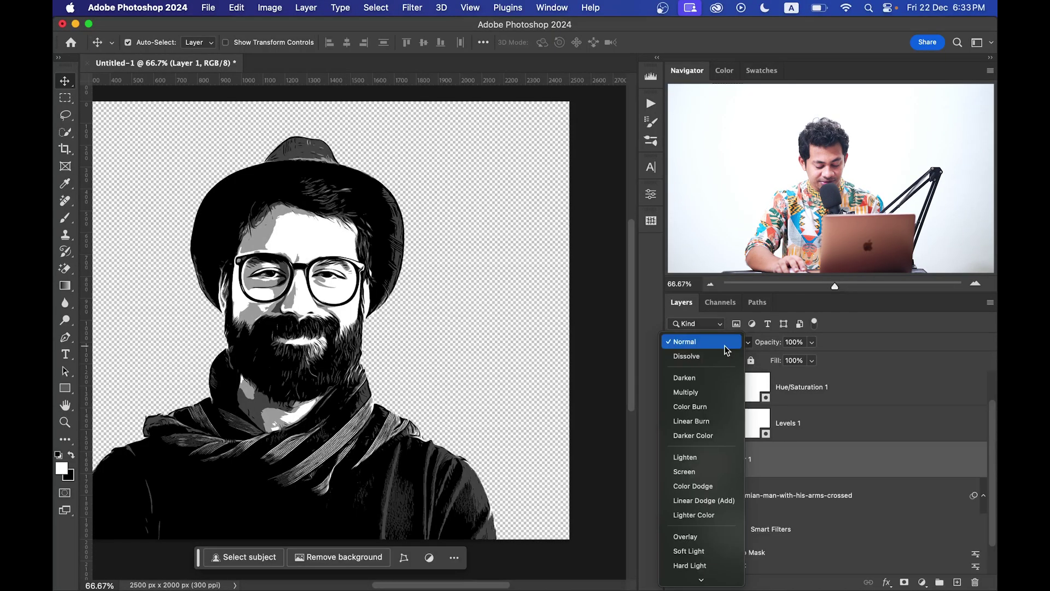
click(704, 533)
key(b)
scroll(277, 369, down, 3)
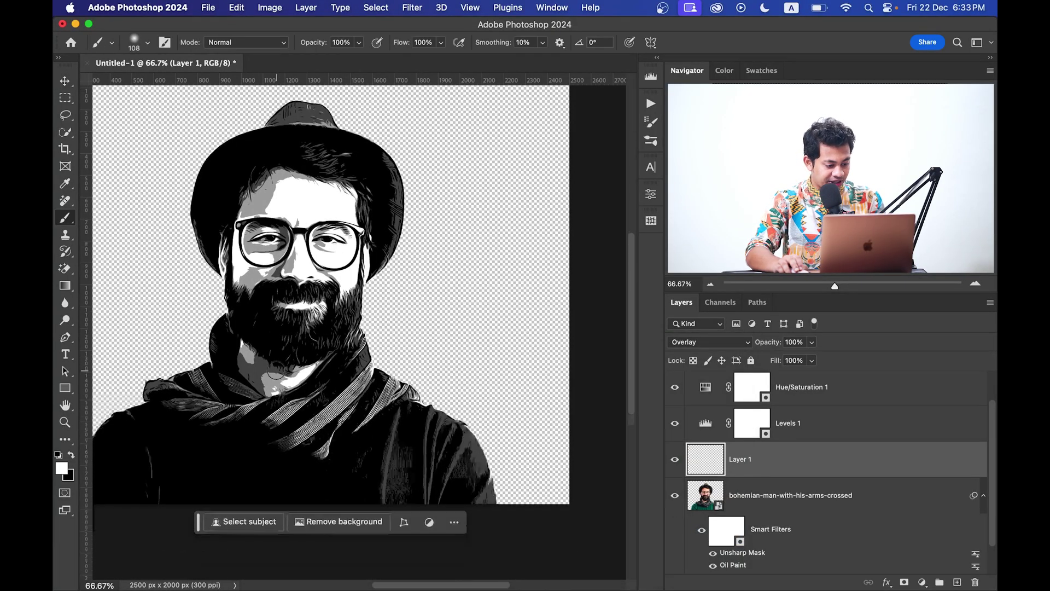
mouse_move(202, 424)
mouse_down()
mouse_move(161, 375)
mouse_move(192, 429)
mouse_move(233, 440)
mouse_move(202, 397)
mouse_move(265, 432)
mouse_move(284, 419)
mouse_move(318, 422)
mouse_move(297, 440)
mouse_move(315, 454)
mouse_move(365, 402)
mouse_move(356, 444)
mouse_move(268, 464)
mouse_move(218, 456)
mouse_move(259, 455)
mouse_move(185, 455)
mouse_up()
- Paint white over the left shoulder, lower beard and neck, and hat crown
scroll(178, 444, left, 3)
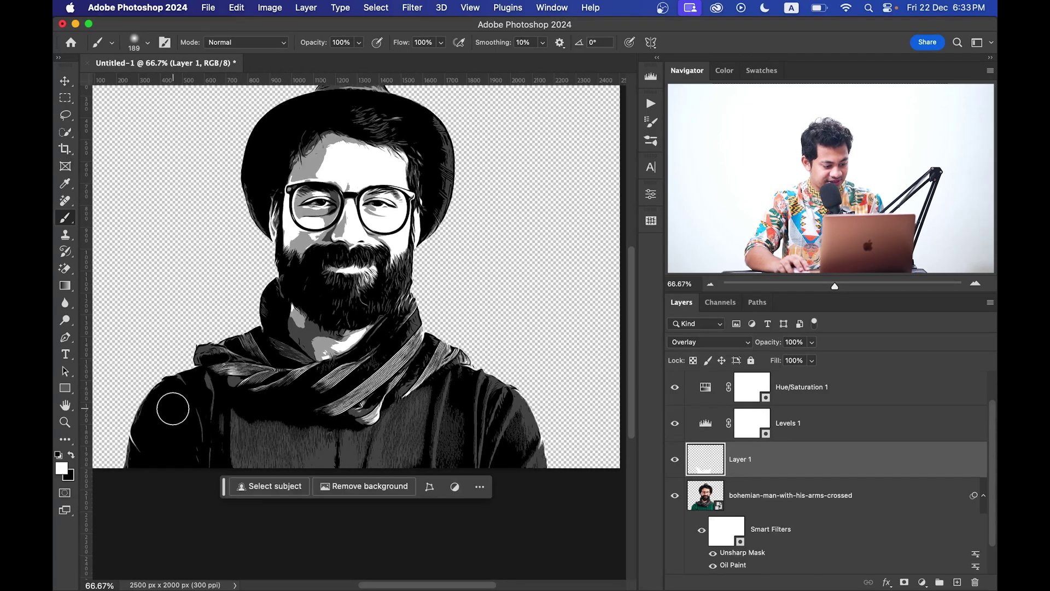
mouse_move(173, 409)
mouse_down()
mouse_move(187, 437)
mouse_move(239, 385)
mouse_up()
scroll(306, 356, up, 2)
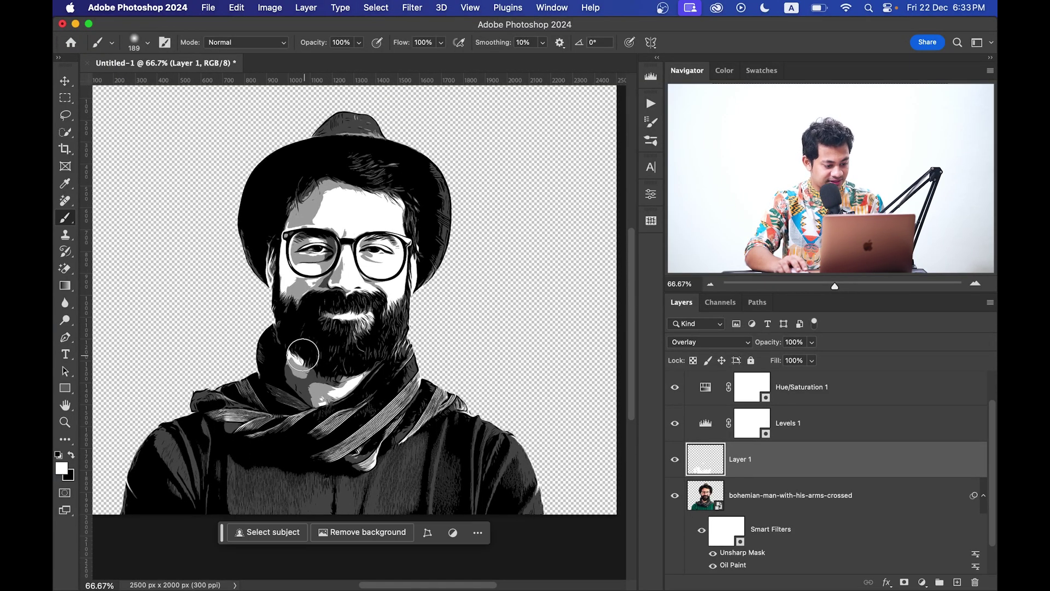
mouse_move(303, 354)
mouse_down()
mouse_move(316, 384)
mouse_move(316, 372)
mouse_move(287, 372)
mouse_move(314, 385)
mouse_move(345, 372)
mouse_up()
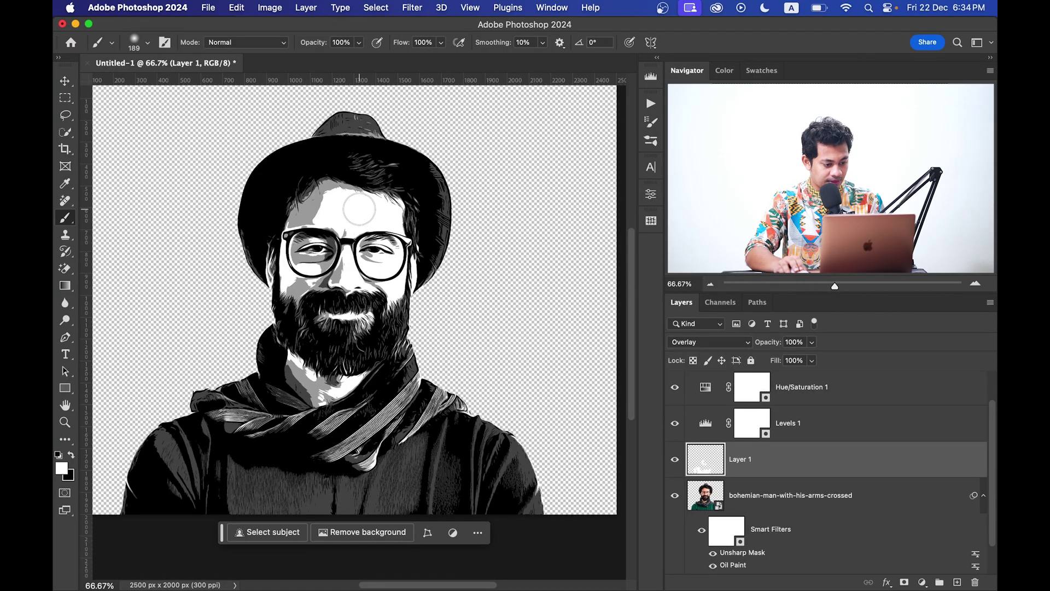
scroll(359, 208, up, 2)
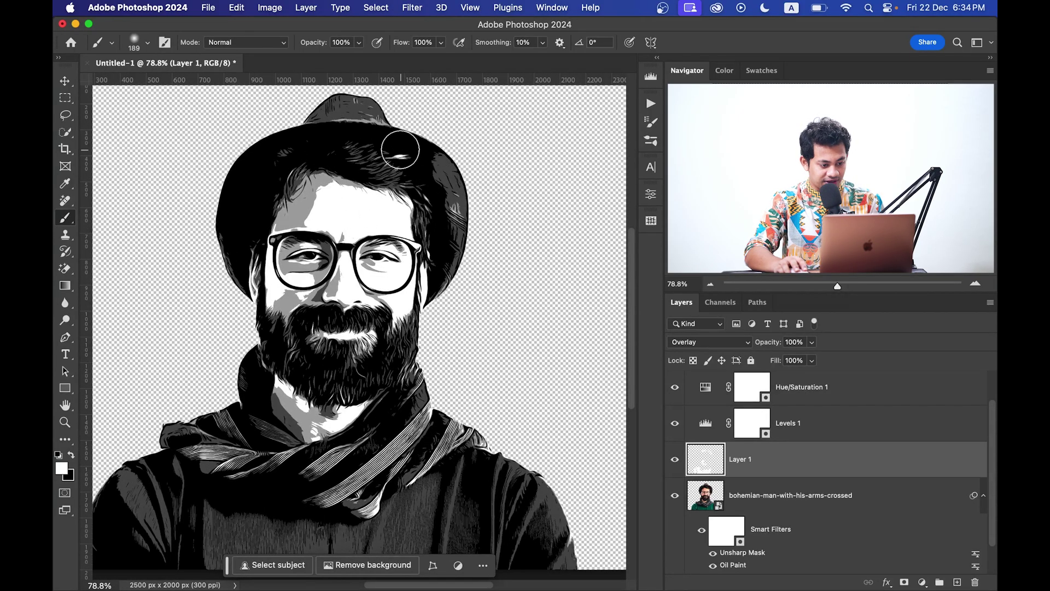
mouse_move(401, 150)
mouse_down()
mouse_move(326, 139)
mouse_move(343, 122)
mouse_move(302, 145)
mouse_move(351, 139)
mouse_move(309, 133)
mouse_move(252, 163)
mouse_move(259, 150)
mouse_move(239, 174)
mouse_move(273, 160)
mouse_up()
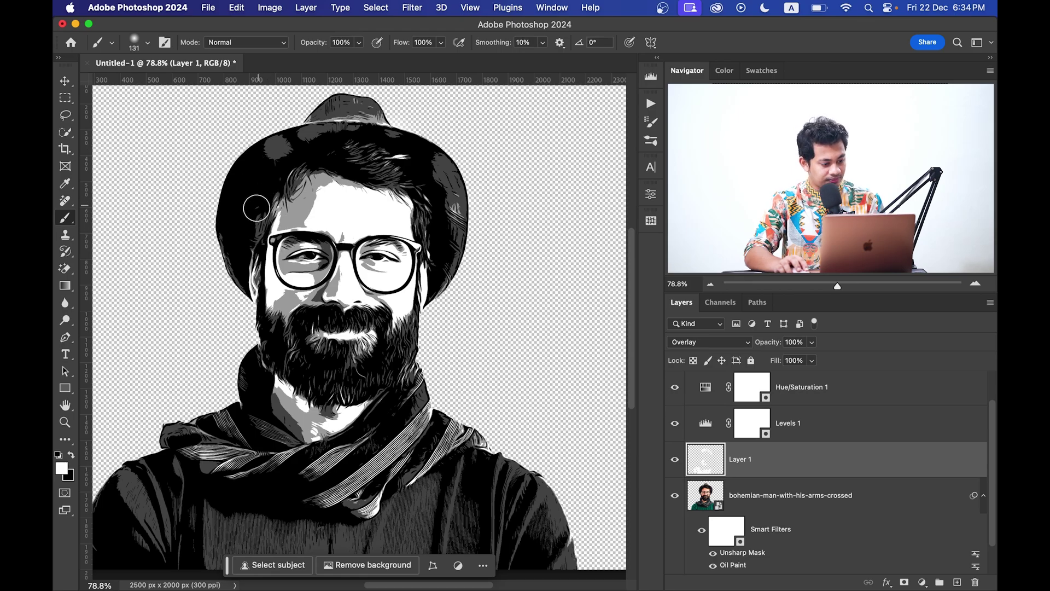
scroll(244, 257, down, 1)
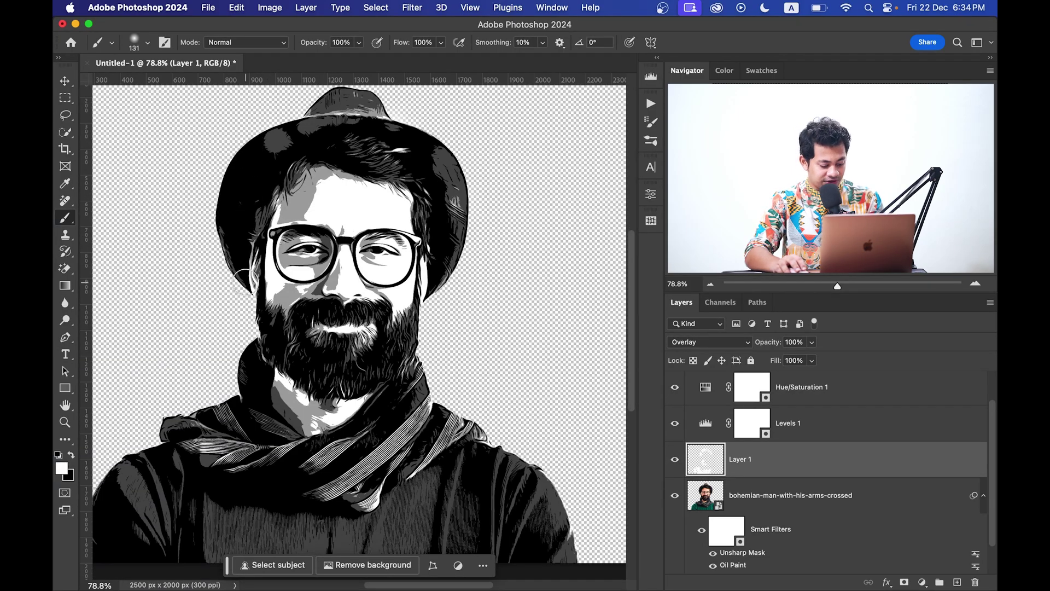
- Switch to black and shade the right edge of the face, undoing a stray forehead stroke
key(x)
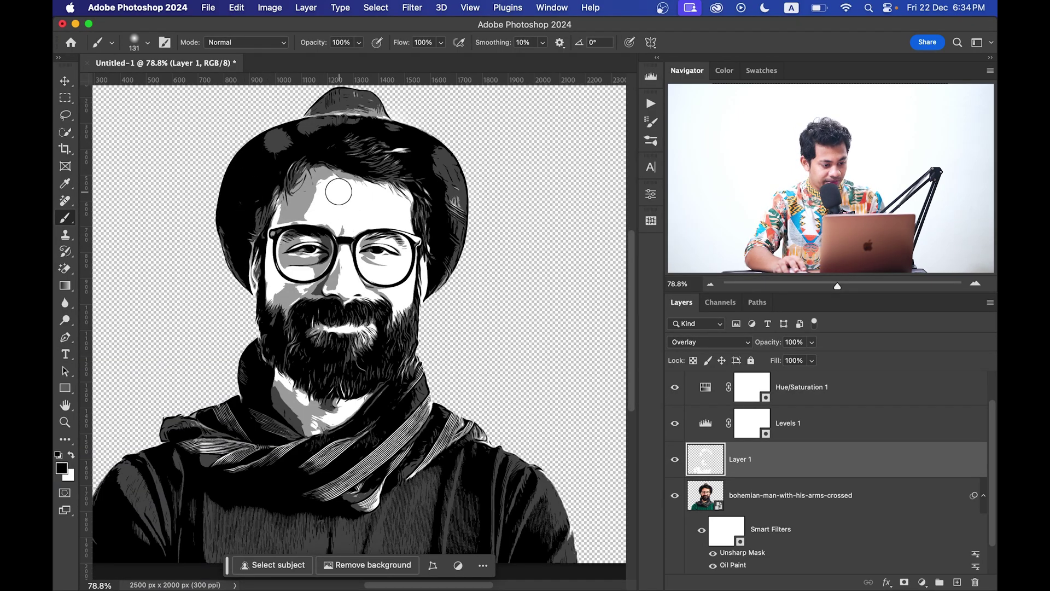
mouse_move(328, 188)
mouse_down()
mouse_move(339, 189)
mouse_move(332, 208)
mouse_up()
key(super+z)
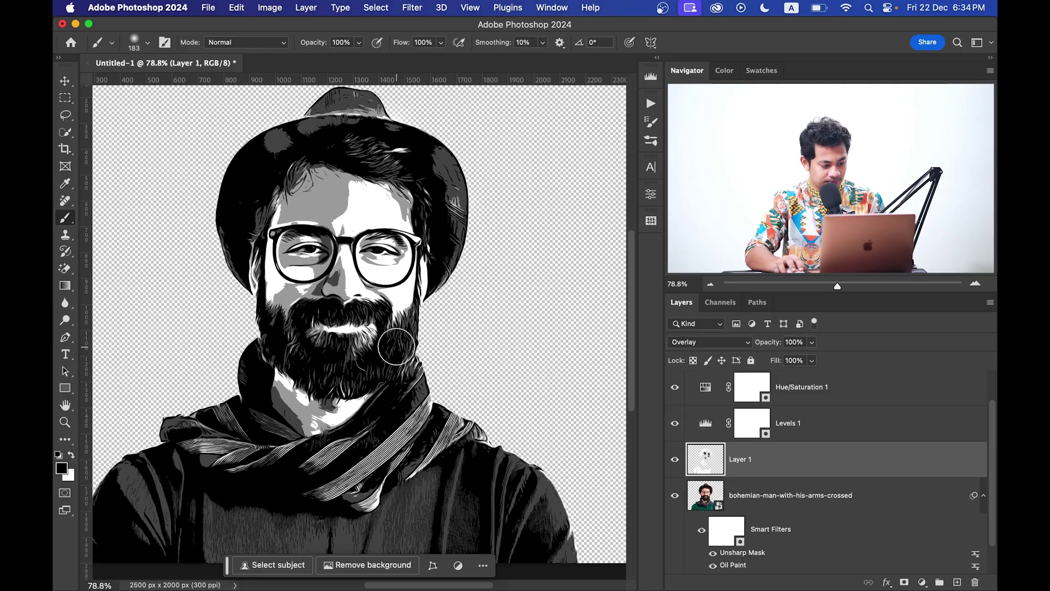
mouse_move(405, 302)
mouse_down()
mouse_move(422, 289)
mouse_move(406, 293)
mouse_up()
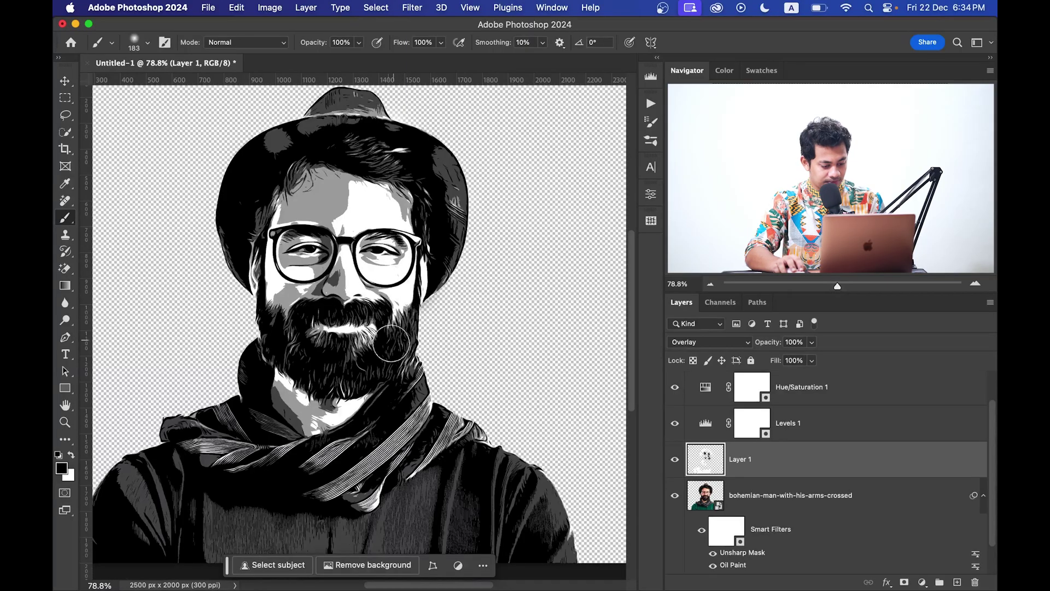
scroll(346, 421, down, 3)
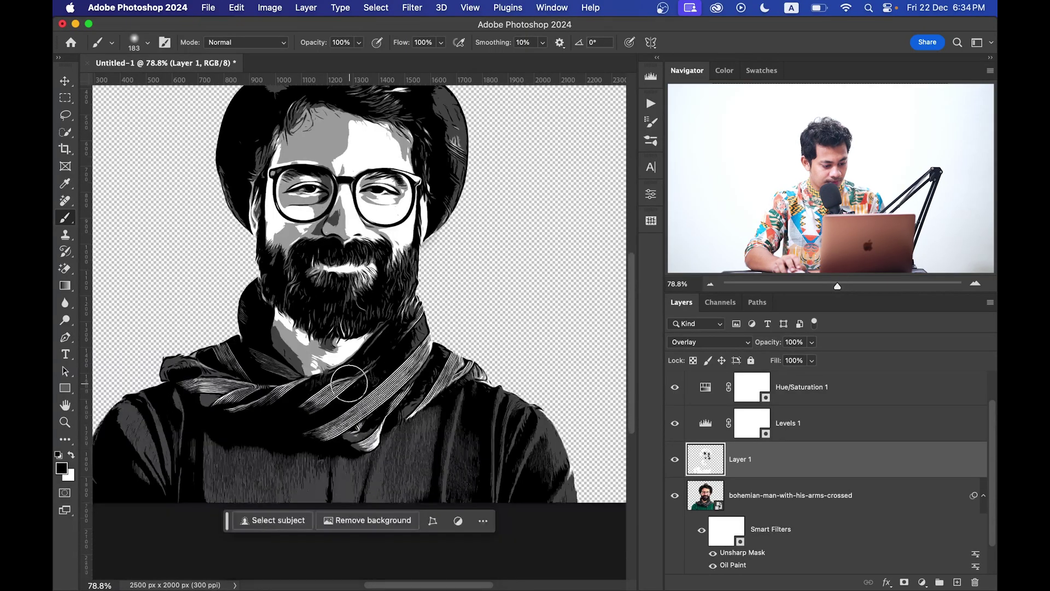
scroll(333, 255, up, 1)
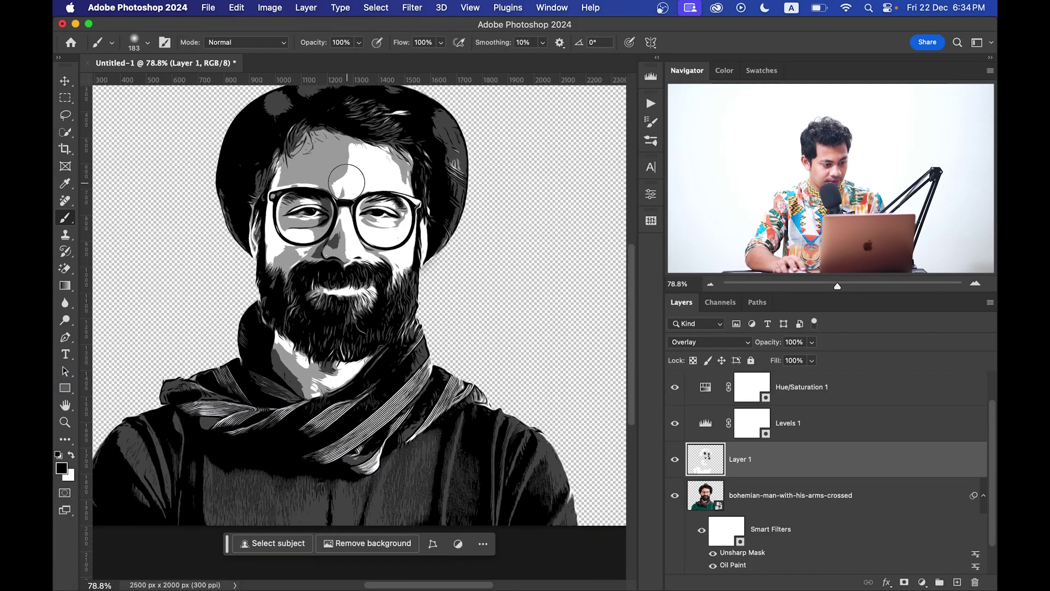
scroll(371, 216, up, 2)
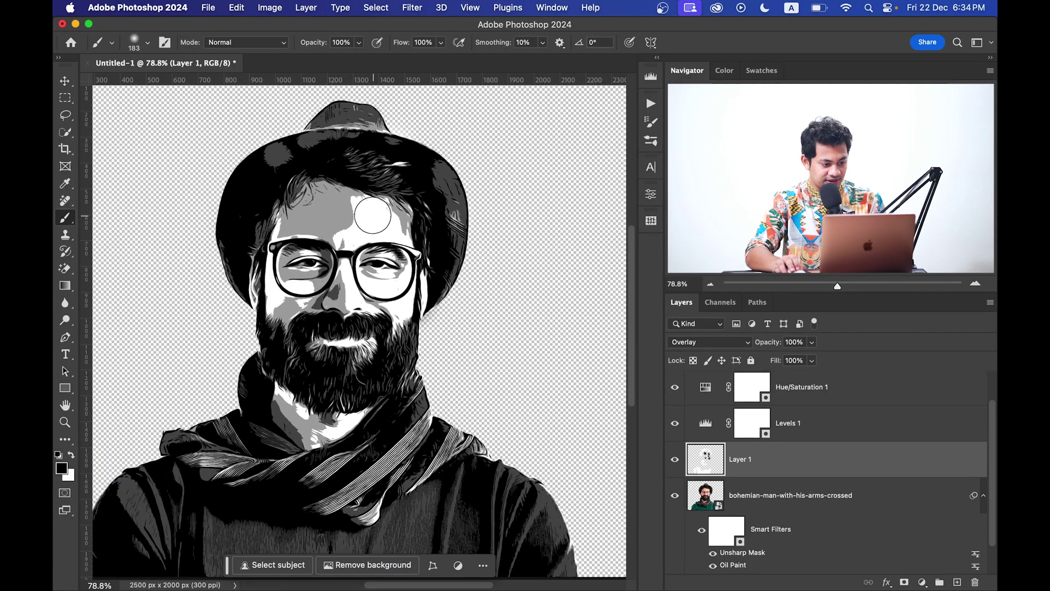
- Darken the bright forehead and, with the brush at 106, the left face edge
mouse_move(372, 215)
mouse_down()
mouse_move(281, 164)
mouse_move(306, 216)
mouse_move(316, 207)
mouse_up()
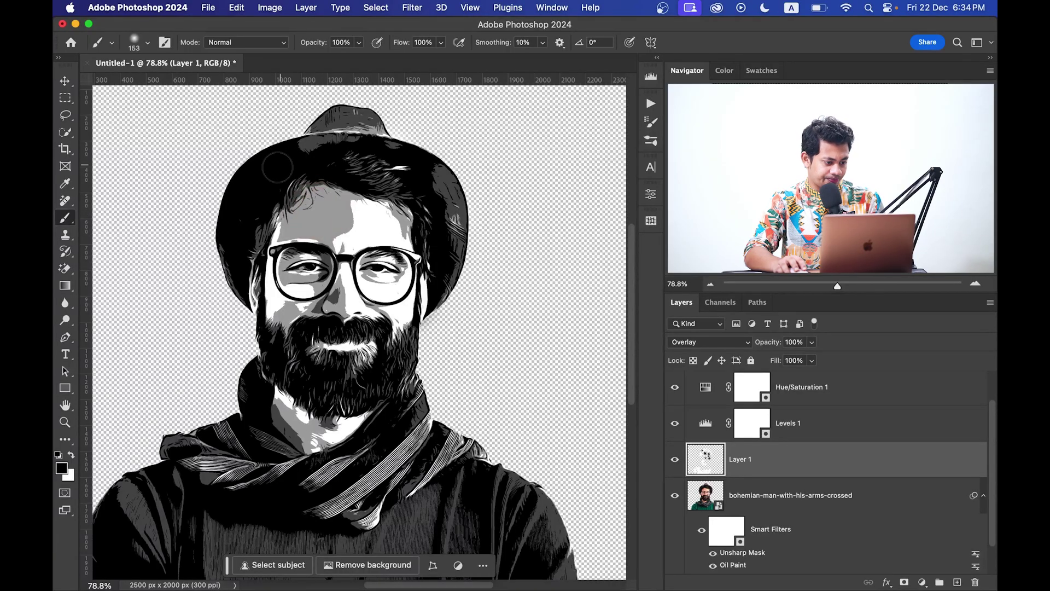
drag(275, 172, 281, 174)
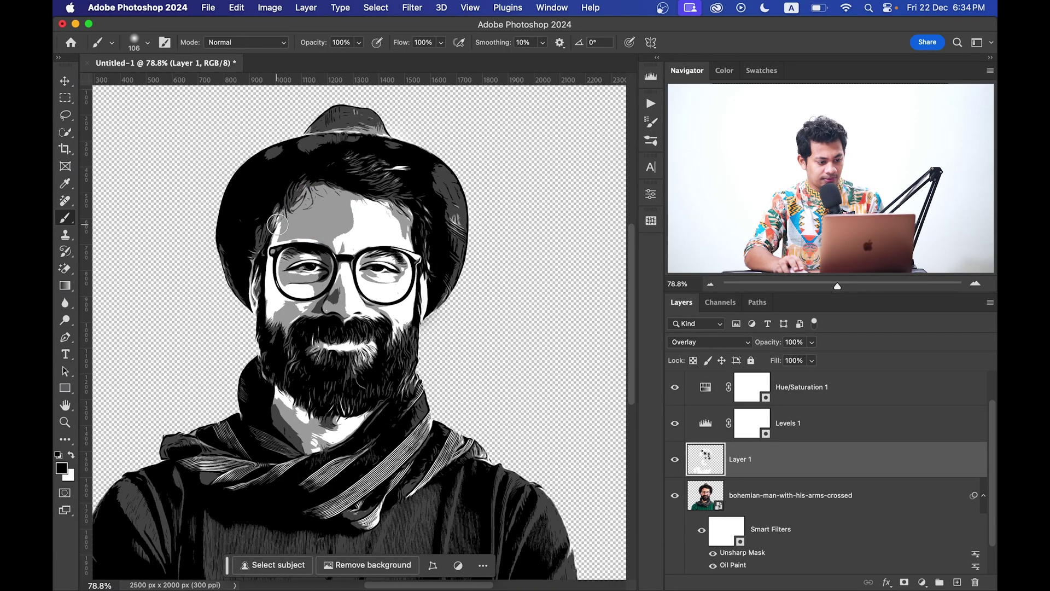
scroll(284, 225, down, 1)
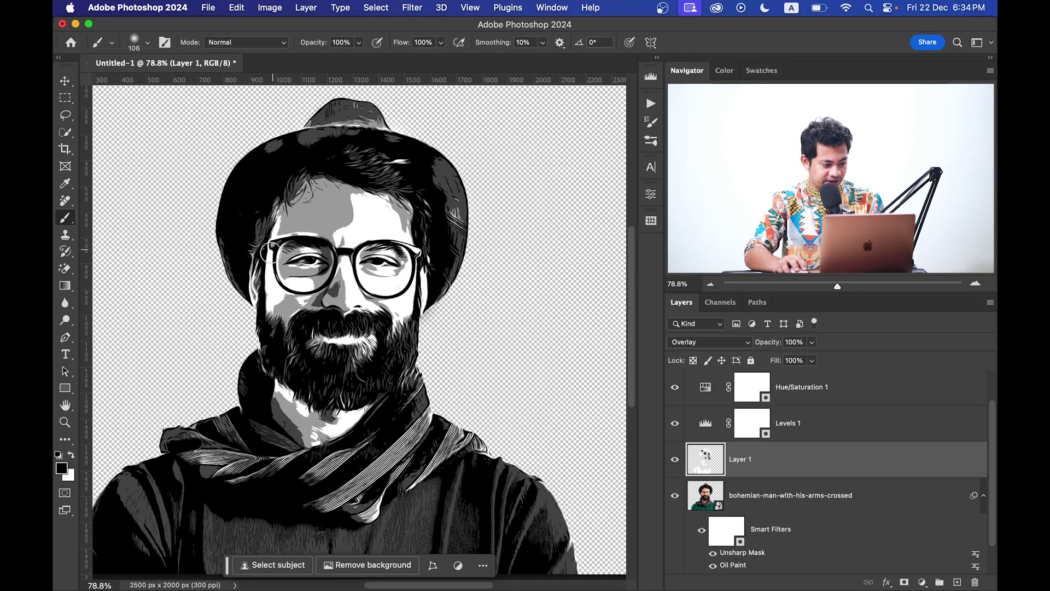
mouse_move(267, 257)
mouse_down()
mouse_move(259, 295)
mouse_move(259, 276)
mouse_move(271, 312)
mouse_move(261, 270)
mouse_up()
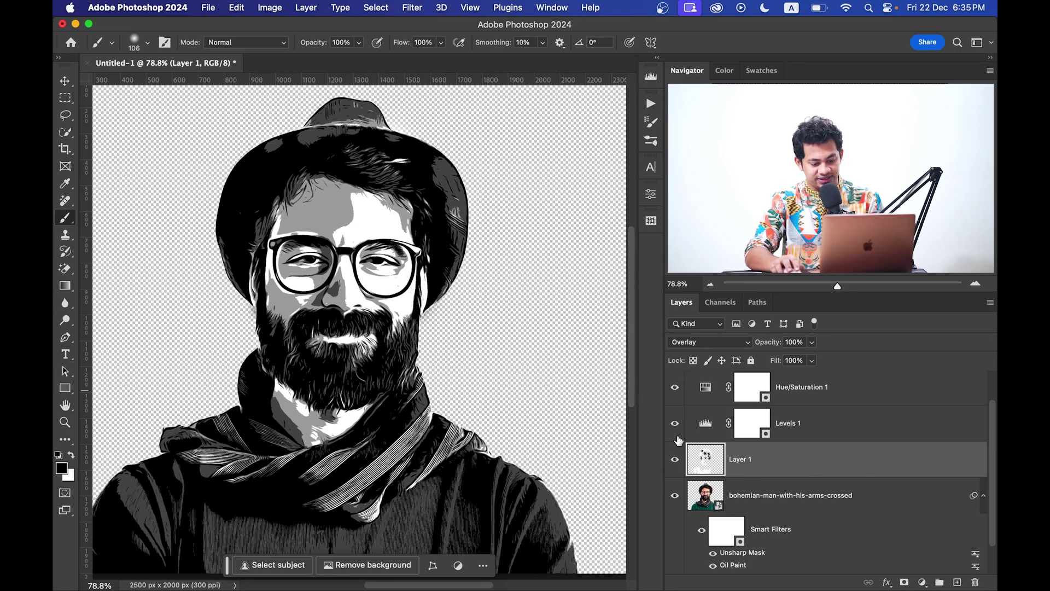
scroll(690, 458, down, 1)
- Clip Layer 1 to the portrait photo layer as a clipping mask
right_click(785, 455)
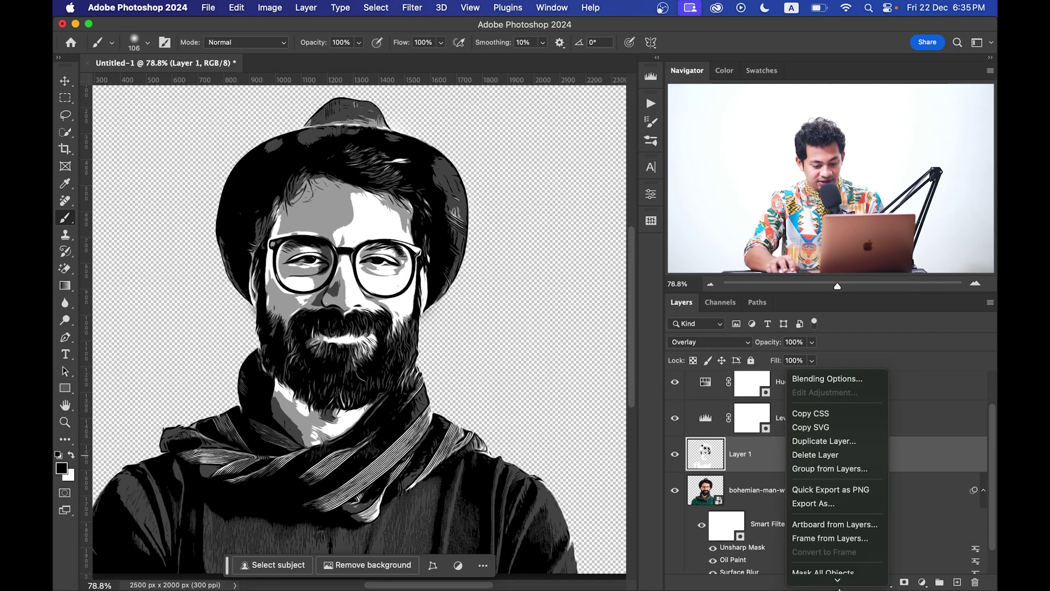
mouse_move(839, 586)
click(841, 553)
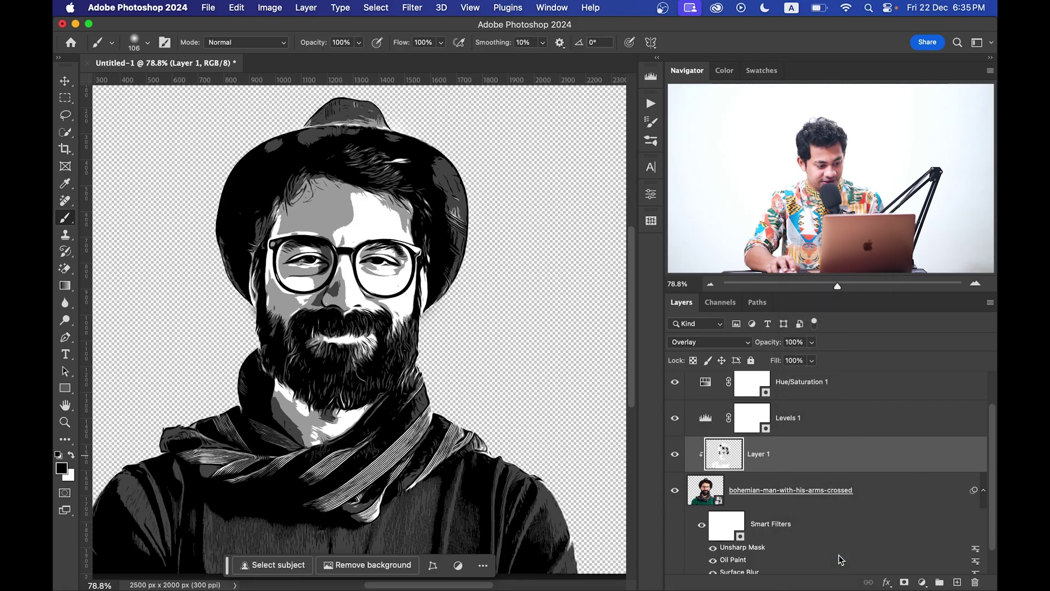
scroll(790, 421, up, 2)
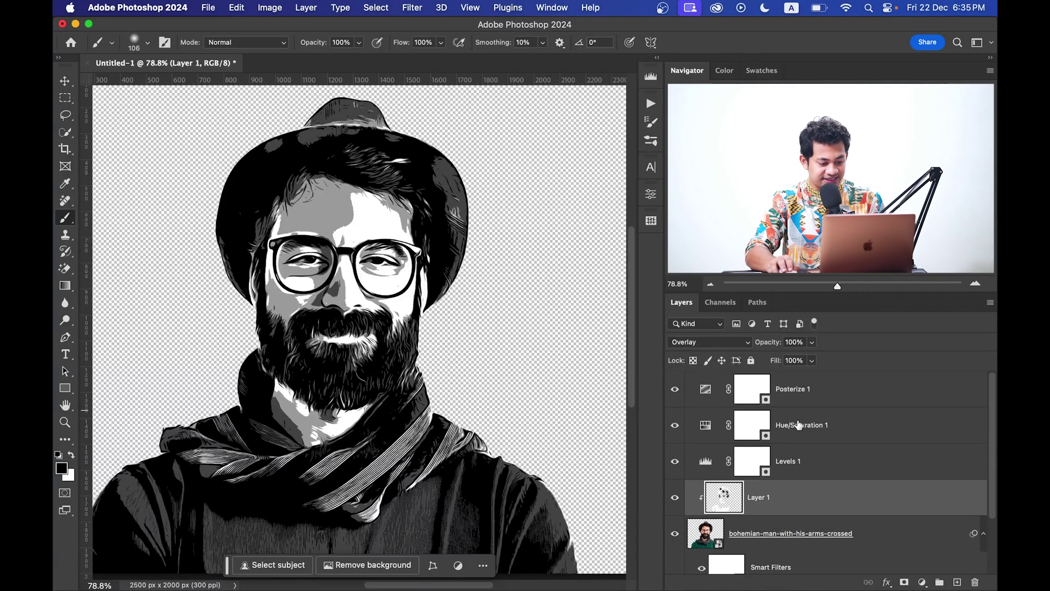
scroll(394, 274, down, 2)
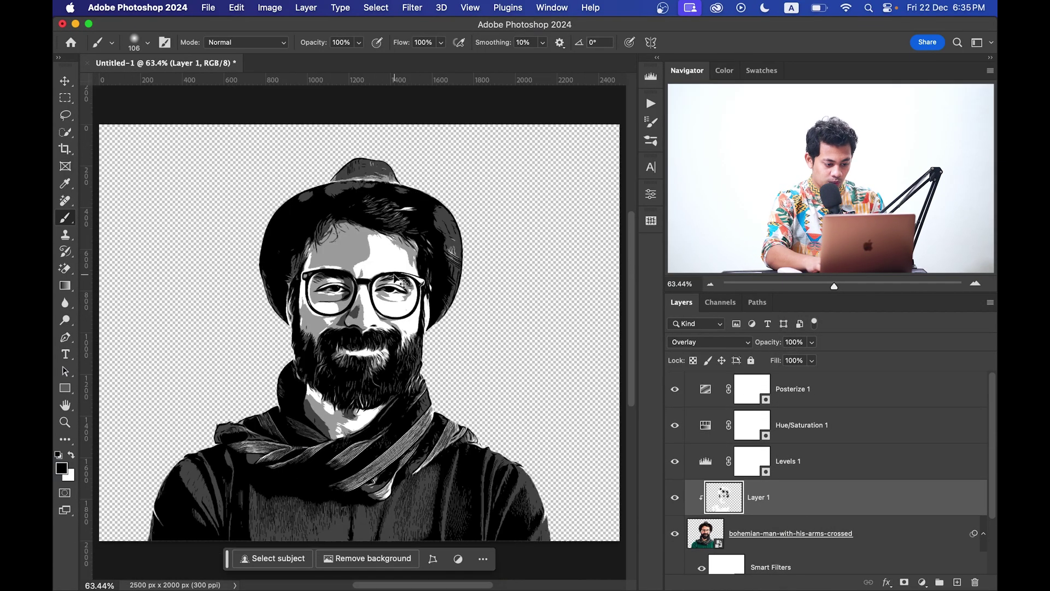
scroll(394, 278, down, 1)
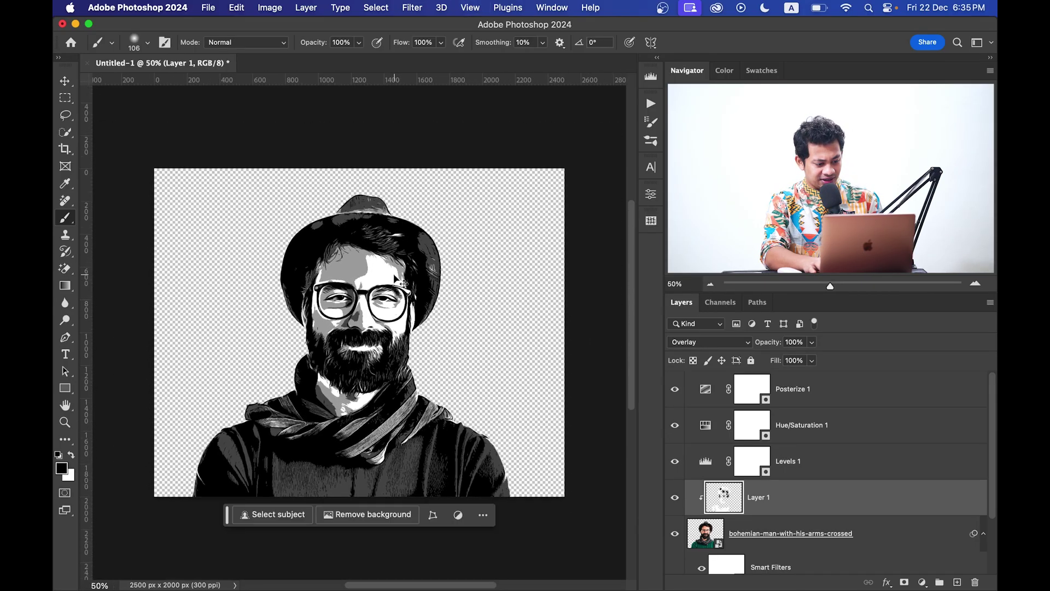
scroll(393, 274, up, 1)
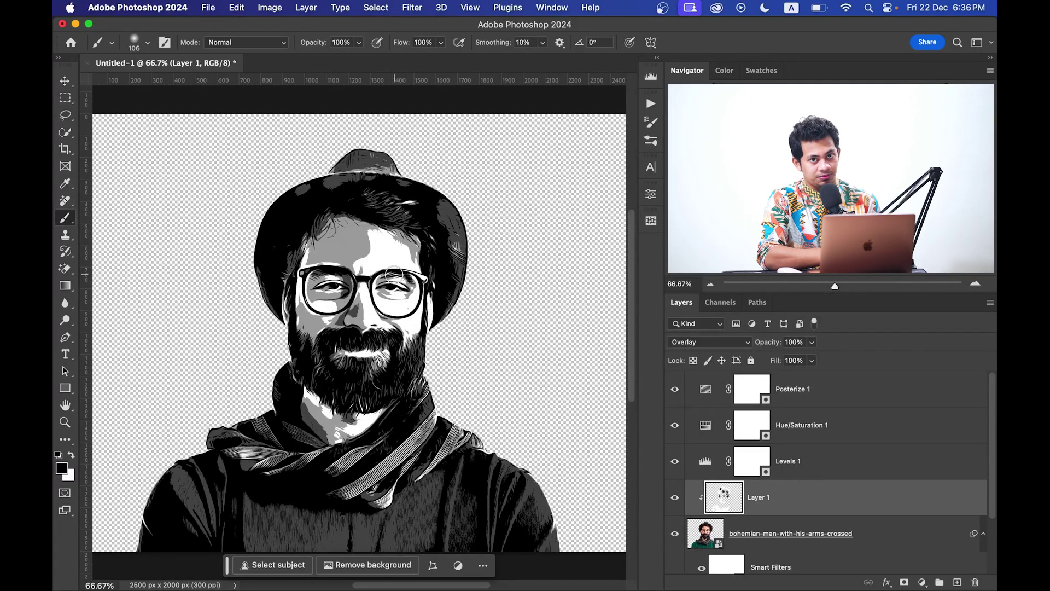
- Save the document as 'VEctor effect.psd'
key(v)
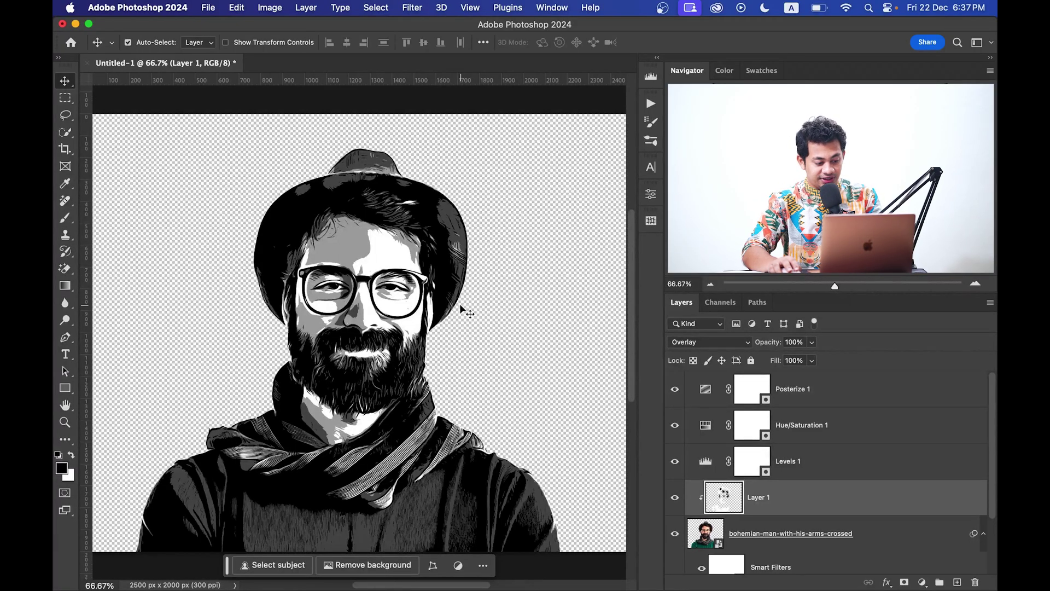
key(super+s)
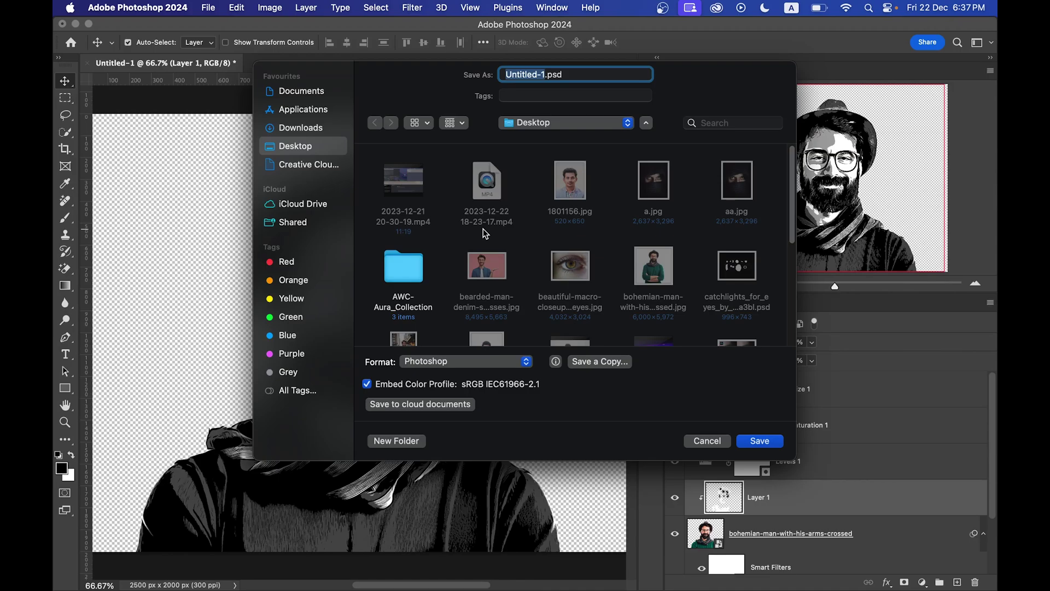
text(VEctor effect)
click(775, 443)
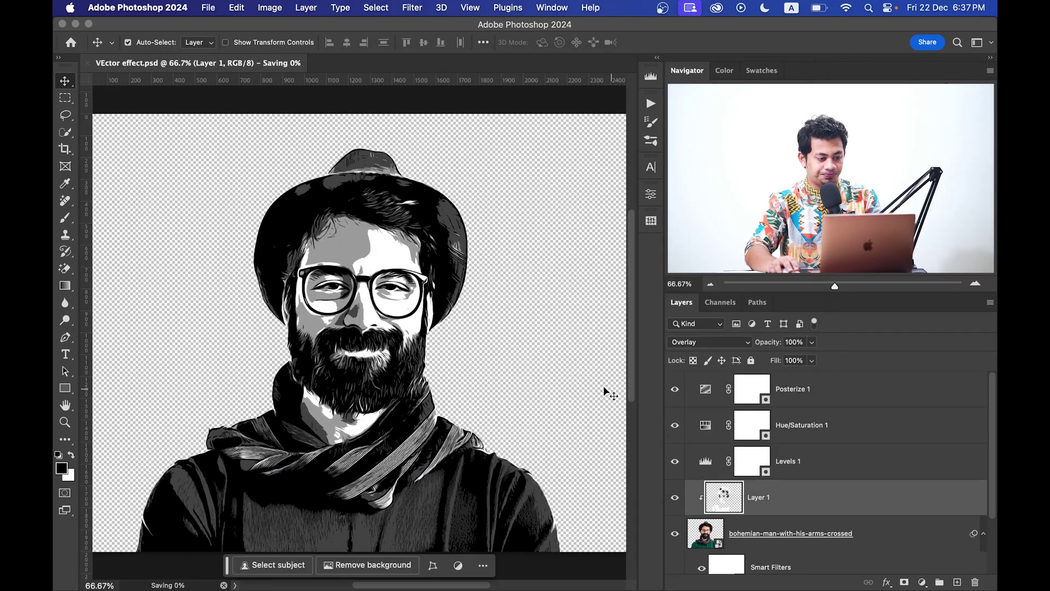
- Select the layers above the photo and merge them into a single Posterize 1 layer
scroll(872, 538, down, 3)
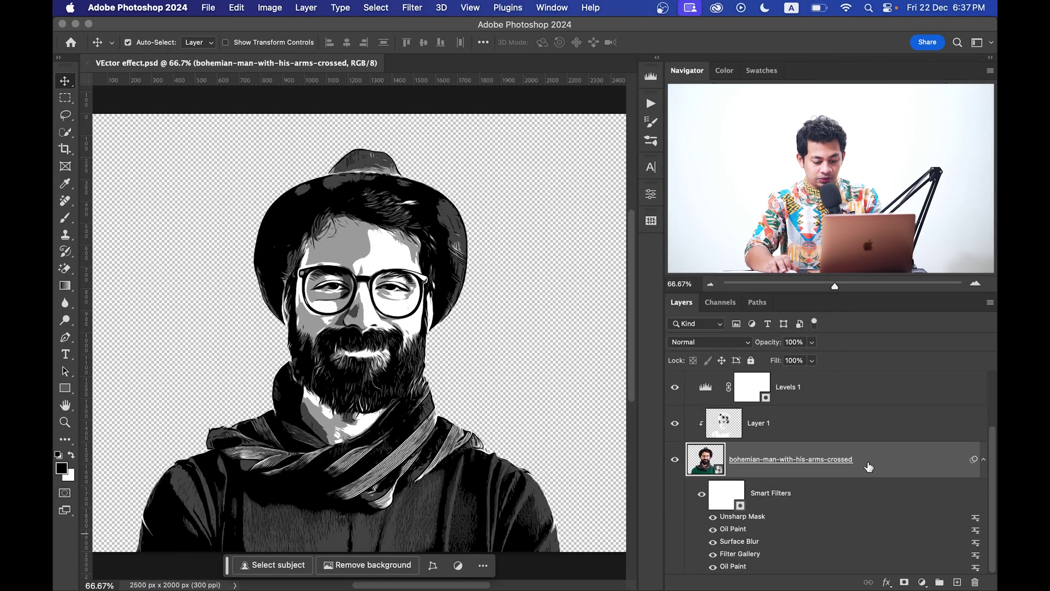
click(869, 462)
click(983, 460)
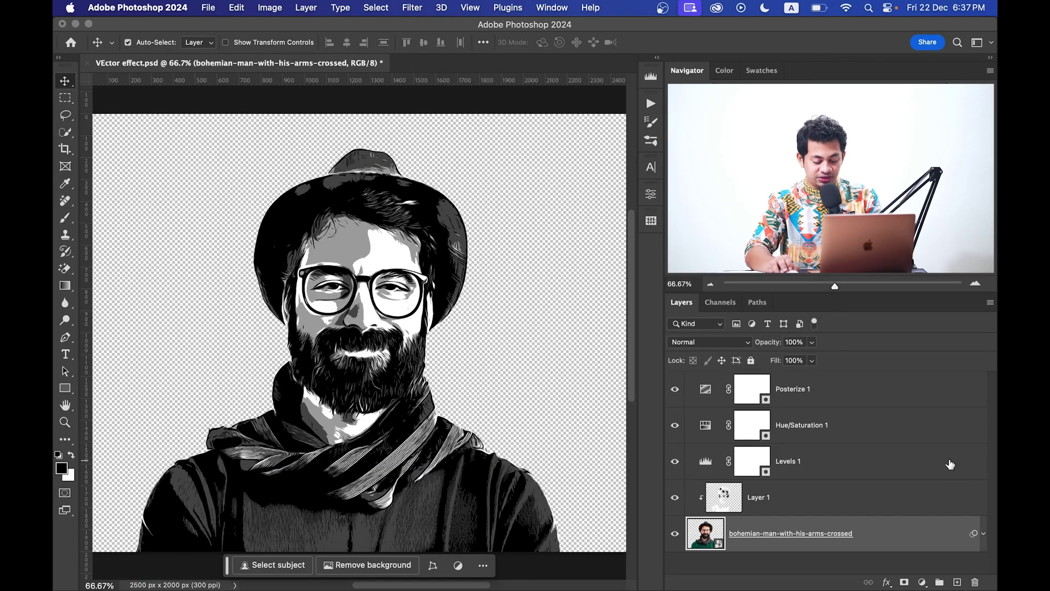
super+click(849, 462)
super+click(851, 457)
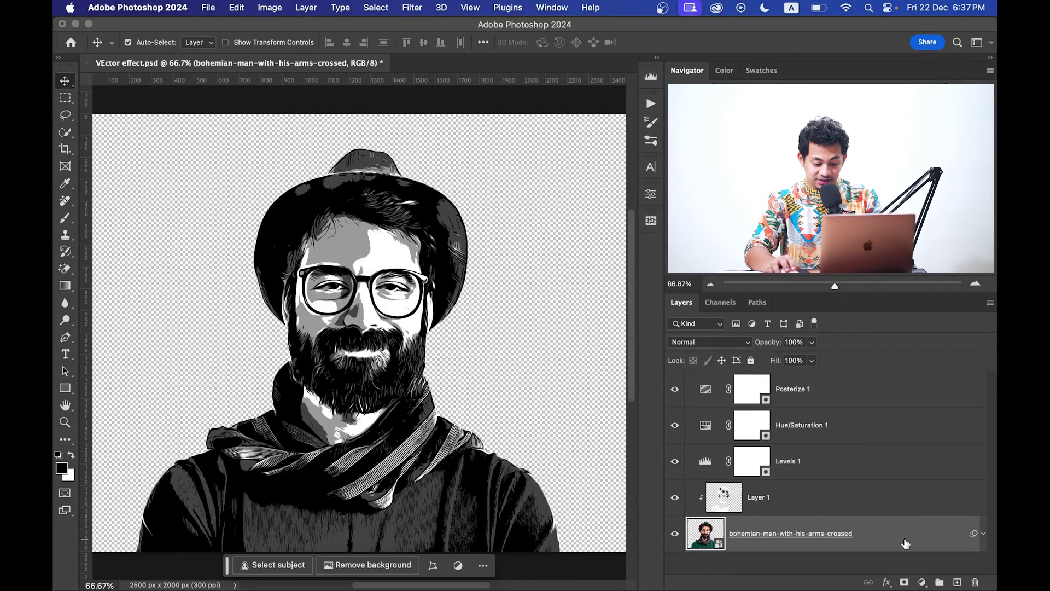
shift+click(852, 385)
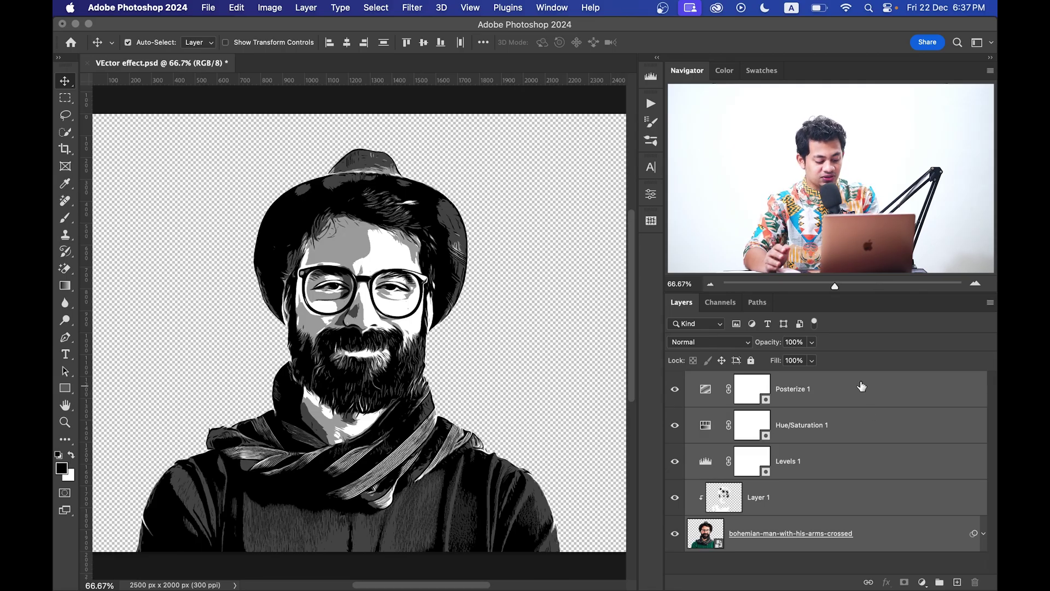
right_click(861, 385)
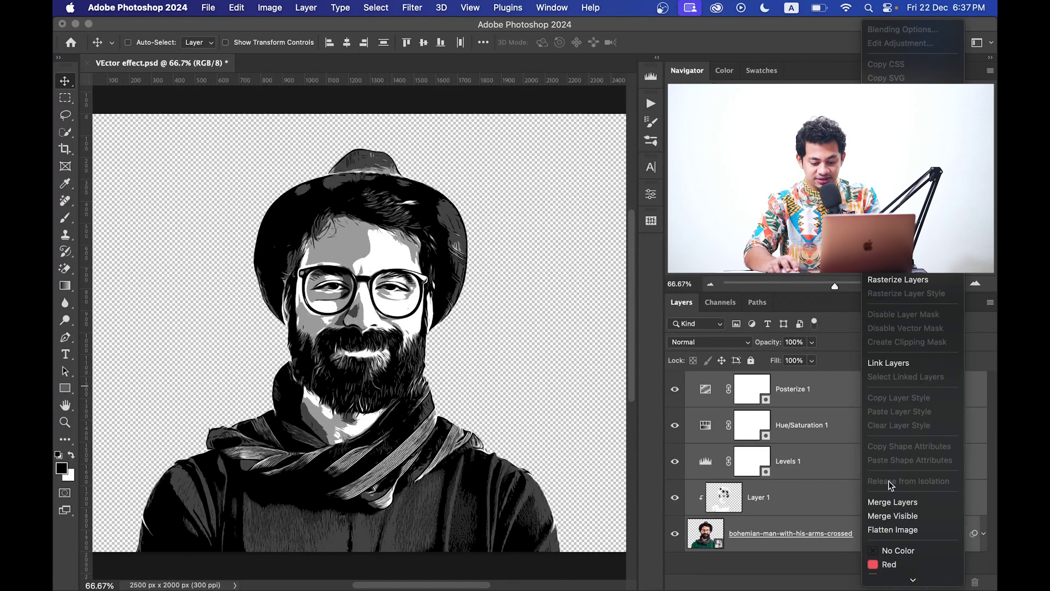
click(888, 501)
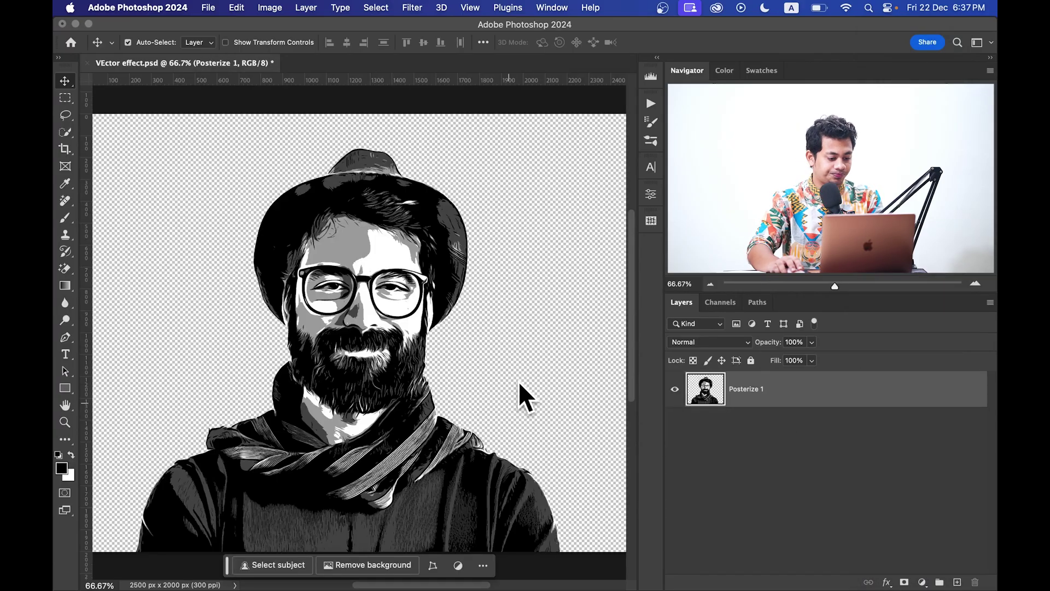
- Open Select > Color Range with Sampled Colors as the selection method
scroll(504, 377, up, 2)
scroll(556, 171, down, 3)
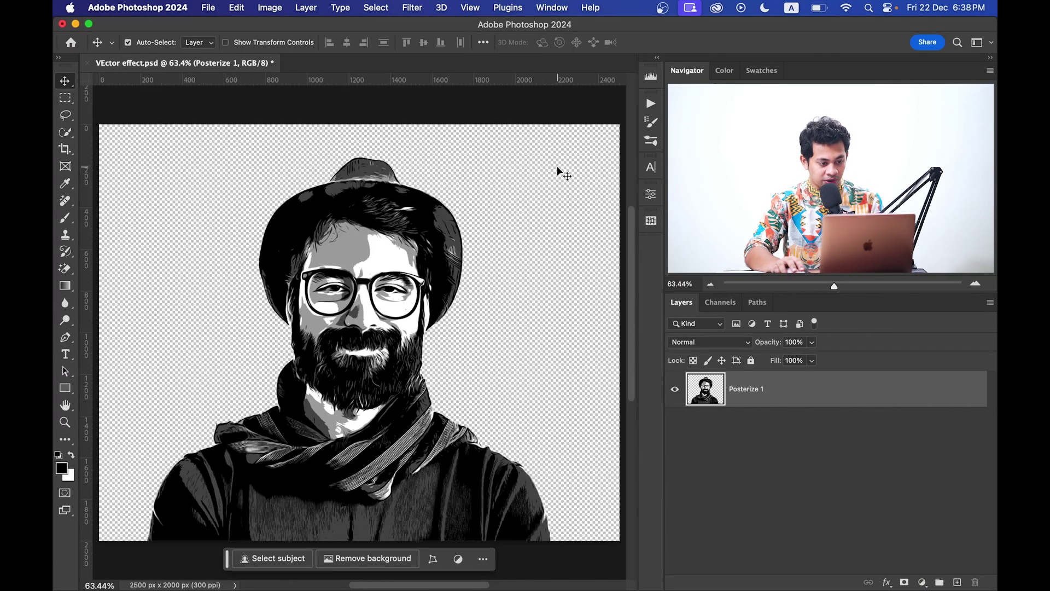
click(376, 8)
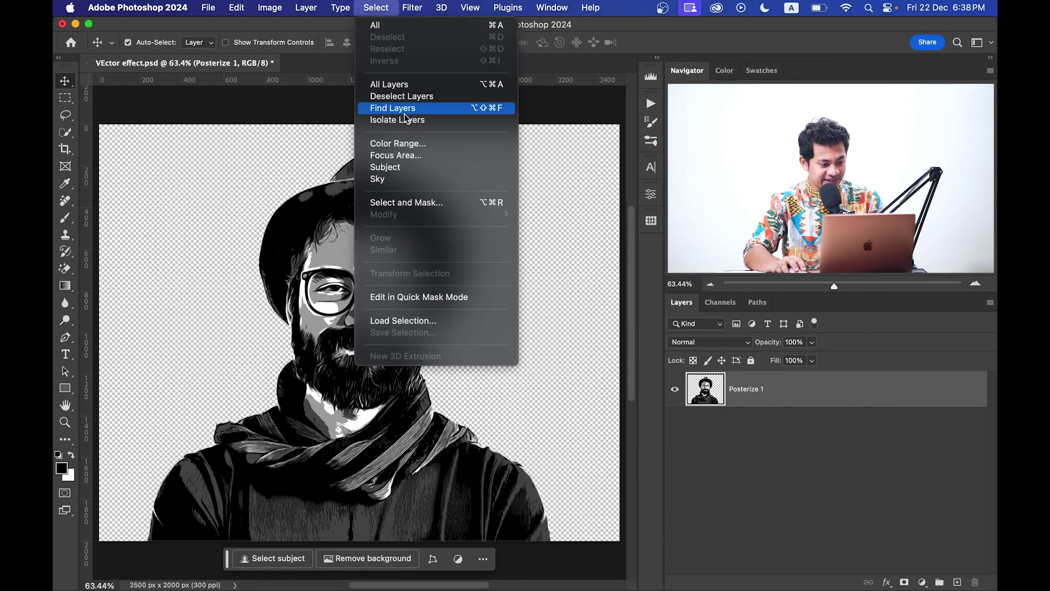
click(414, 145)
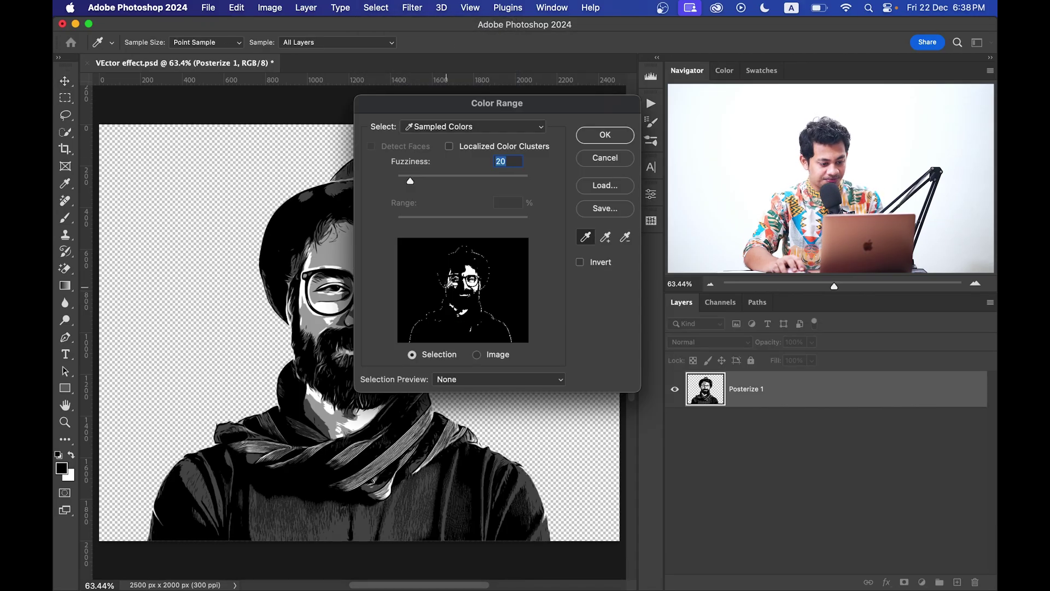
scroll(293, 264, up, 3)
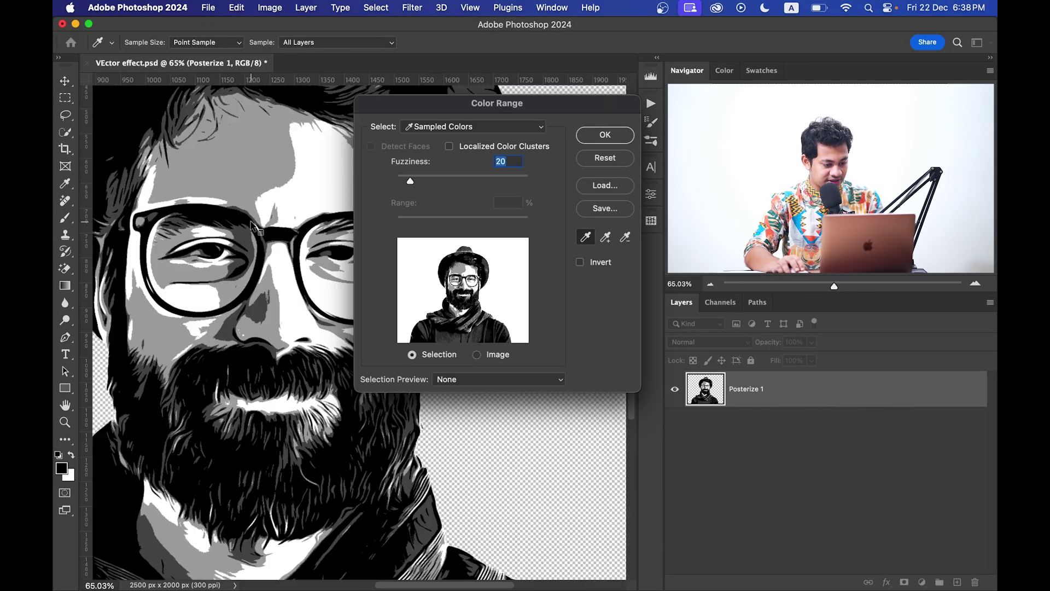
scroll(249, 176, up, 2)
scroll(249, 175, up, 2)
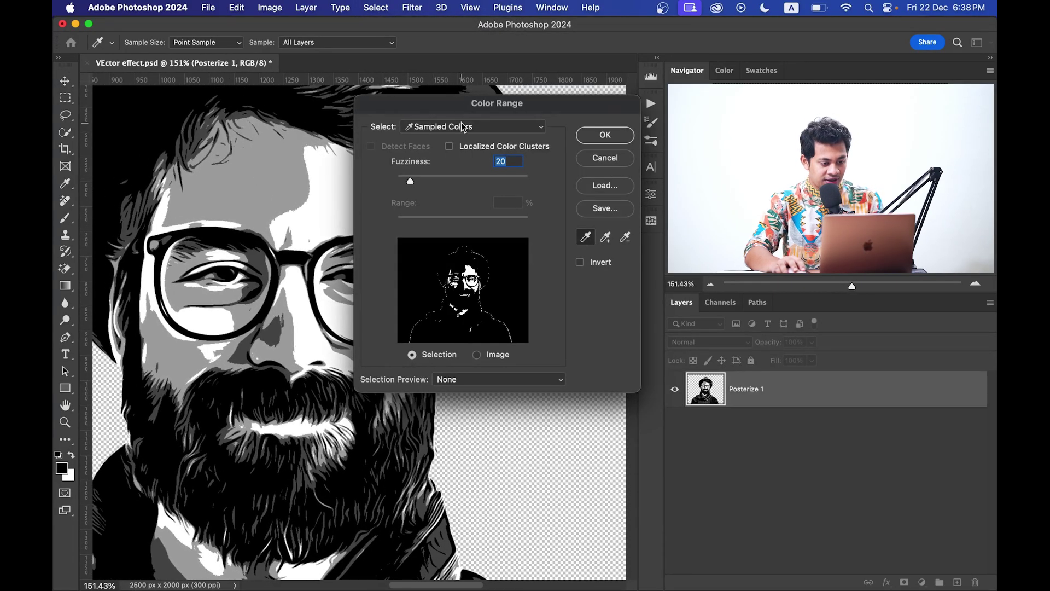
click(462, 127)
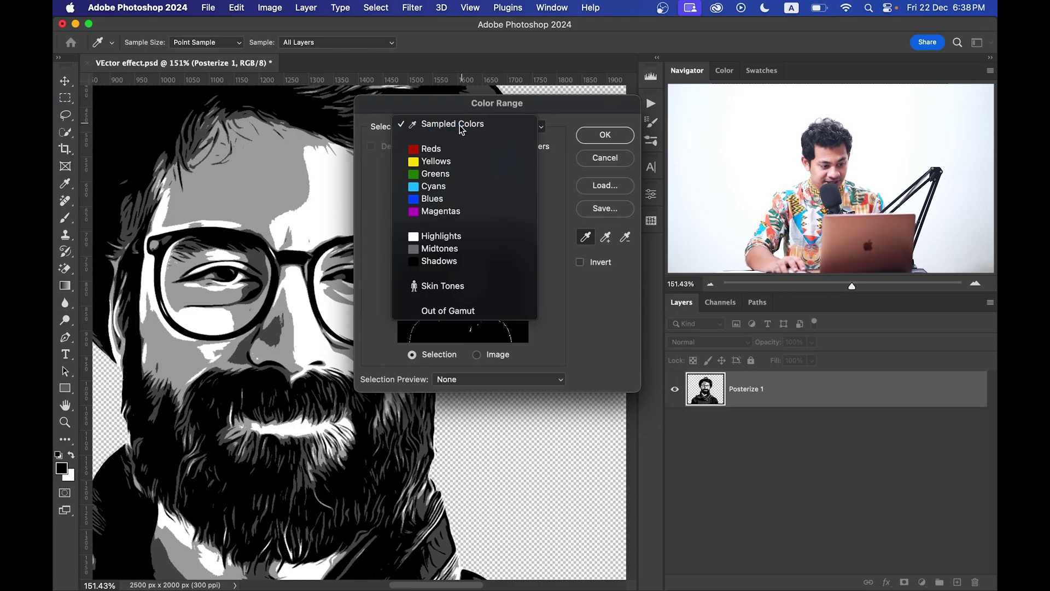
click(462, 128)
- Set Fuzziness to 0, sample the black hair, and confirm the selection
drag(403, 185, 368, 180)
click(585, 237)
scroll(291, 145, up, 3)
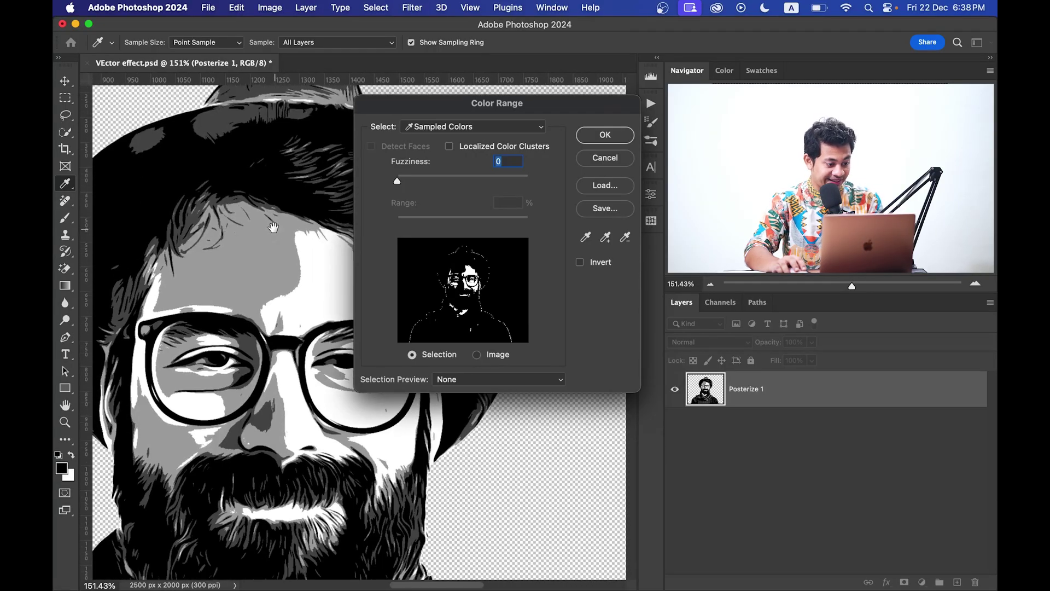
click(243, 144)
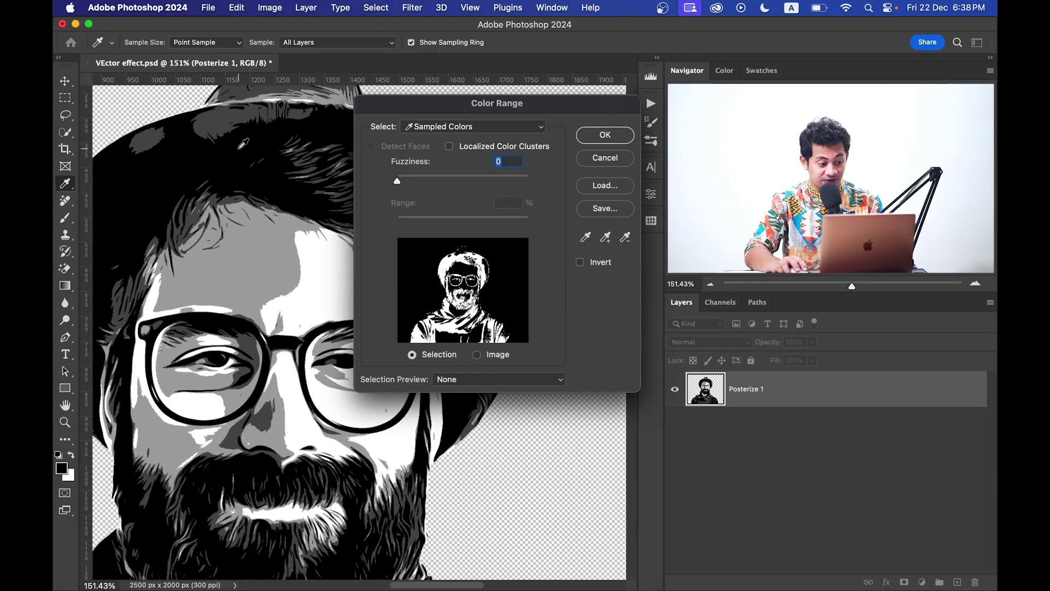
click(605, 136)
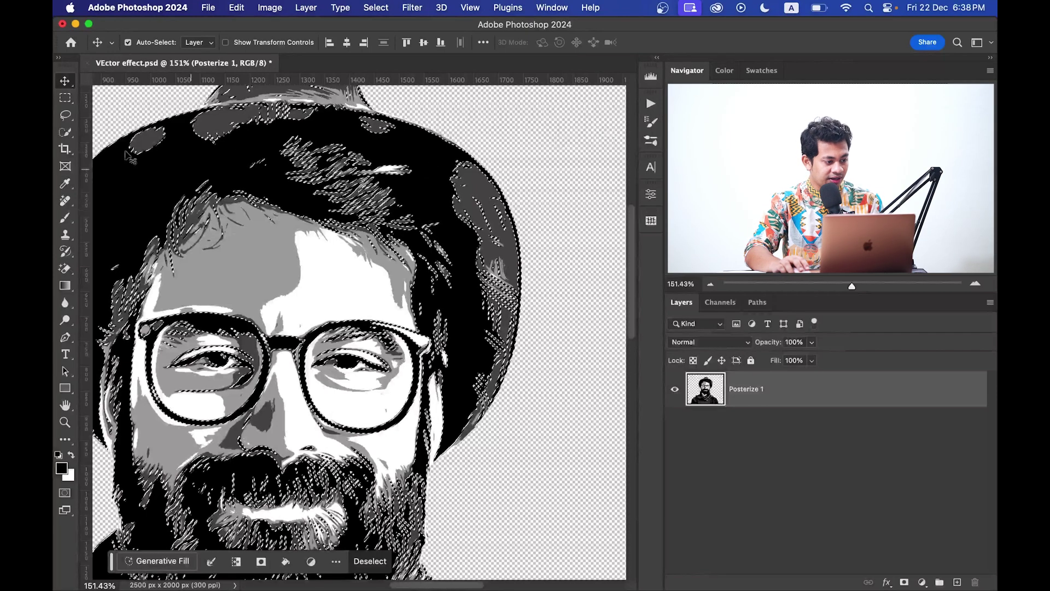
- Convert the black-area selection into a work path with 2.0 pixel tolerance
click(64, 99)
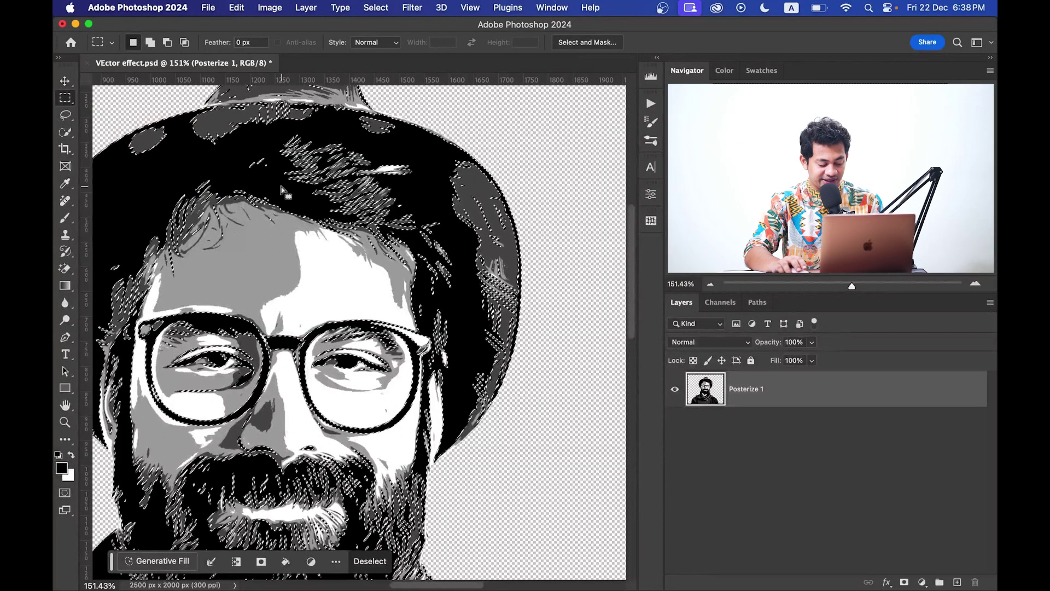
right_click(282, 186)
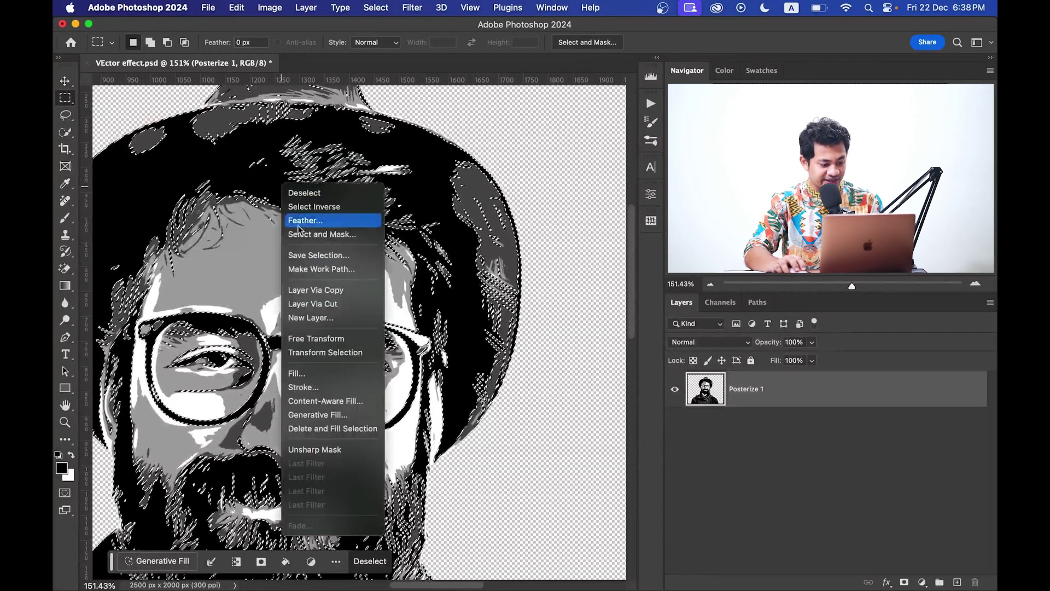
click(333, 269)
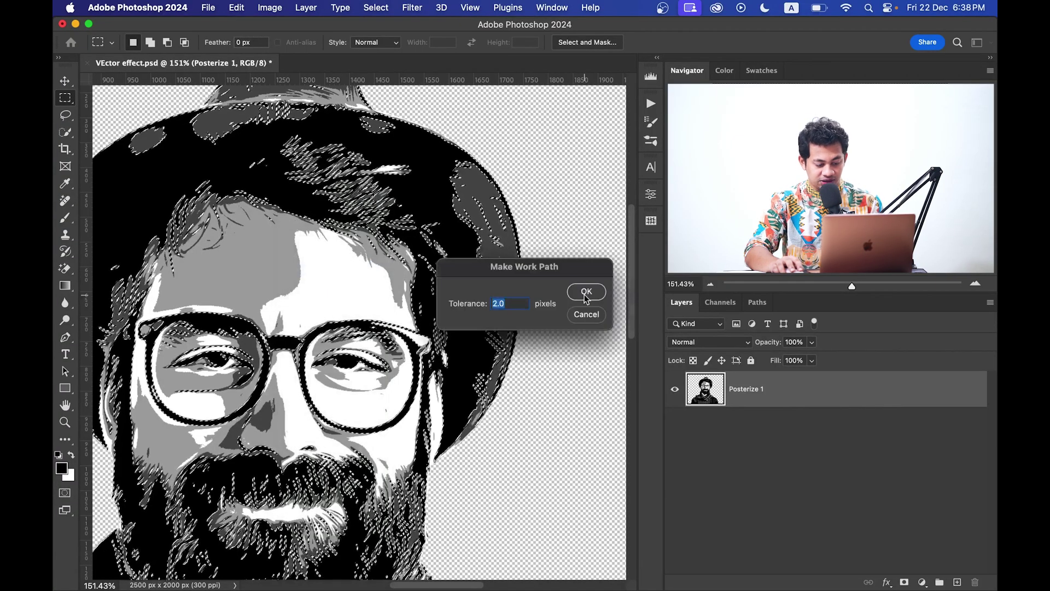
click(586, 294)
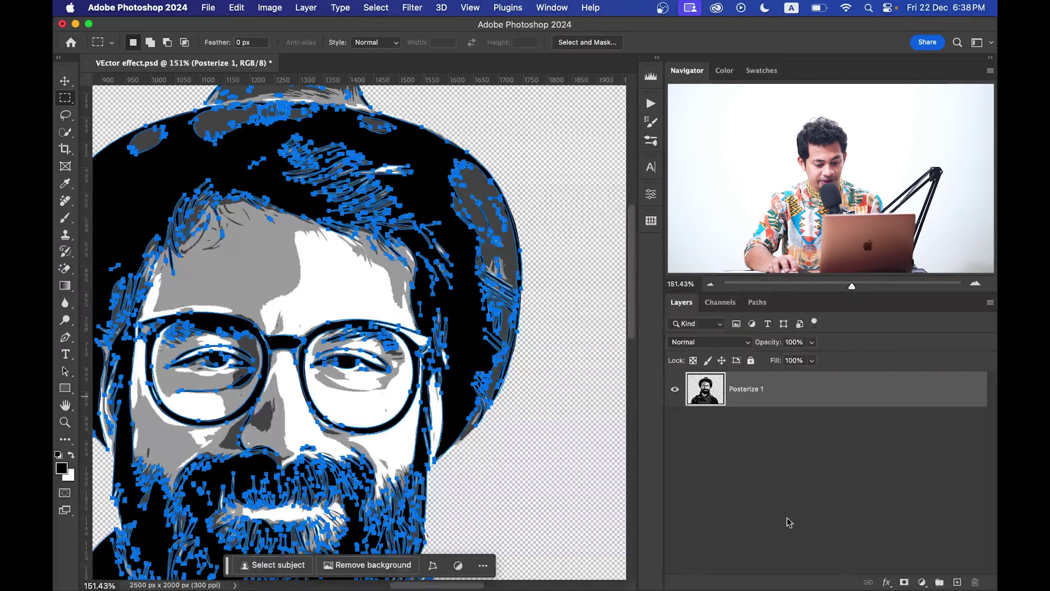
- Fill the work path with a black Solid Color layer, Color Fill 1
key(v)
click(921, 584)
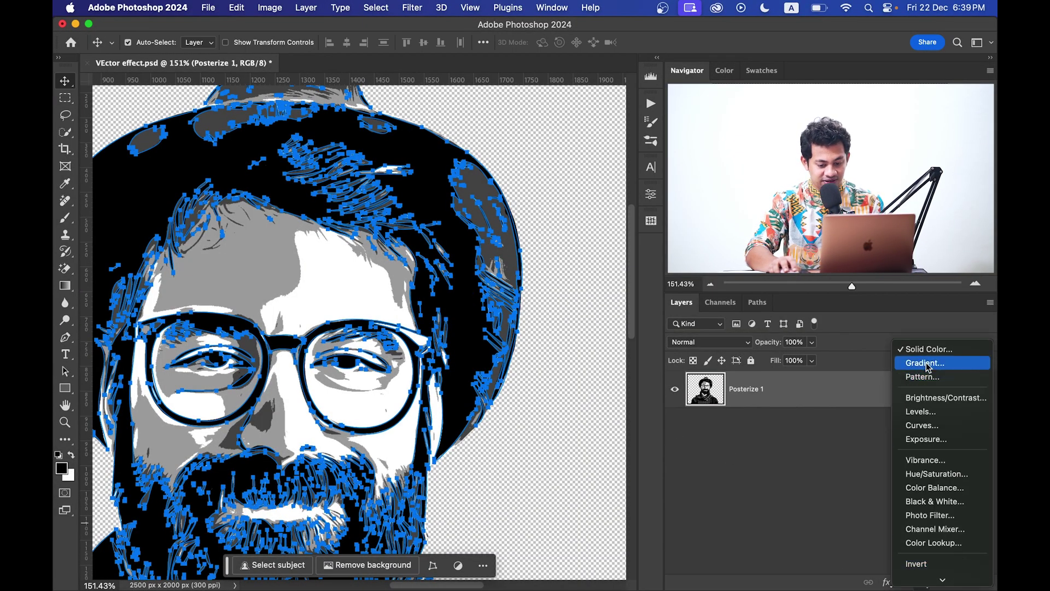
click(891, 366)
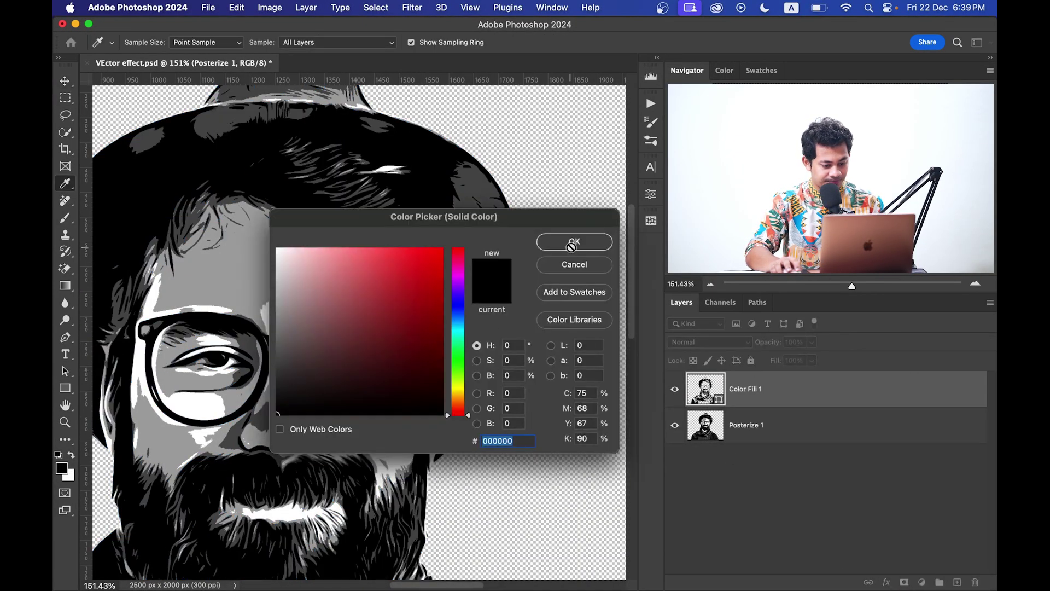
click(571, 243)
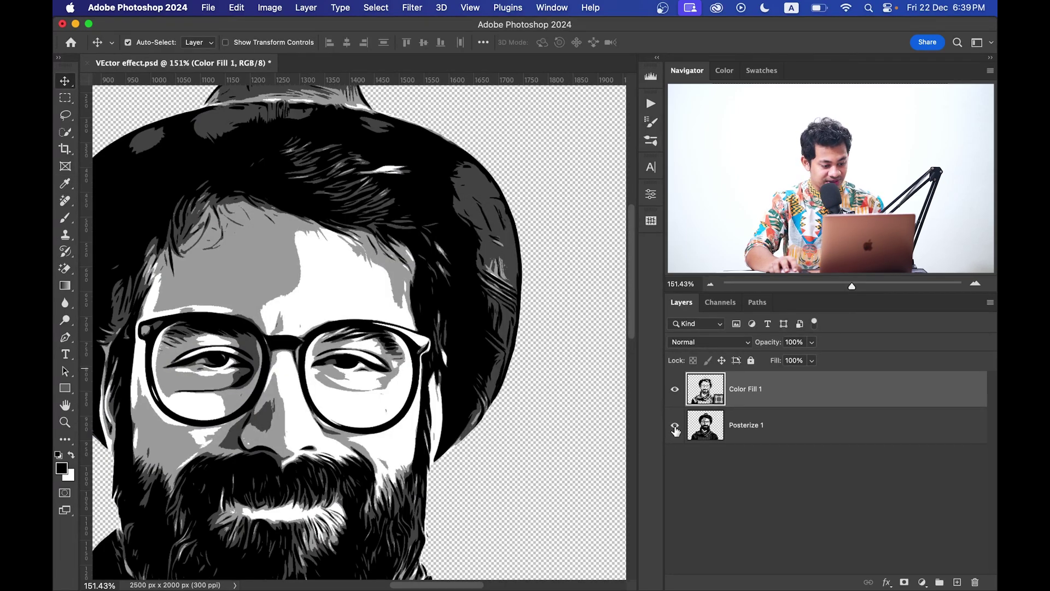
- Hide the Posterize 1 layer and fit the whole artwork on screen
click(675, 428)
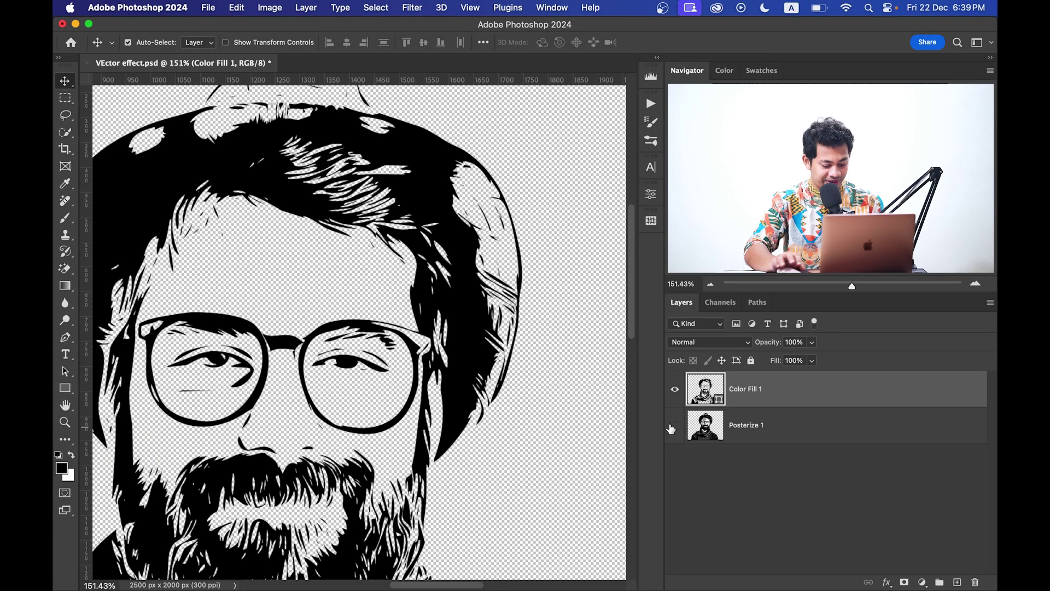
key(super+0)
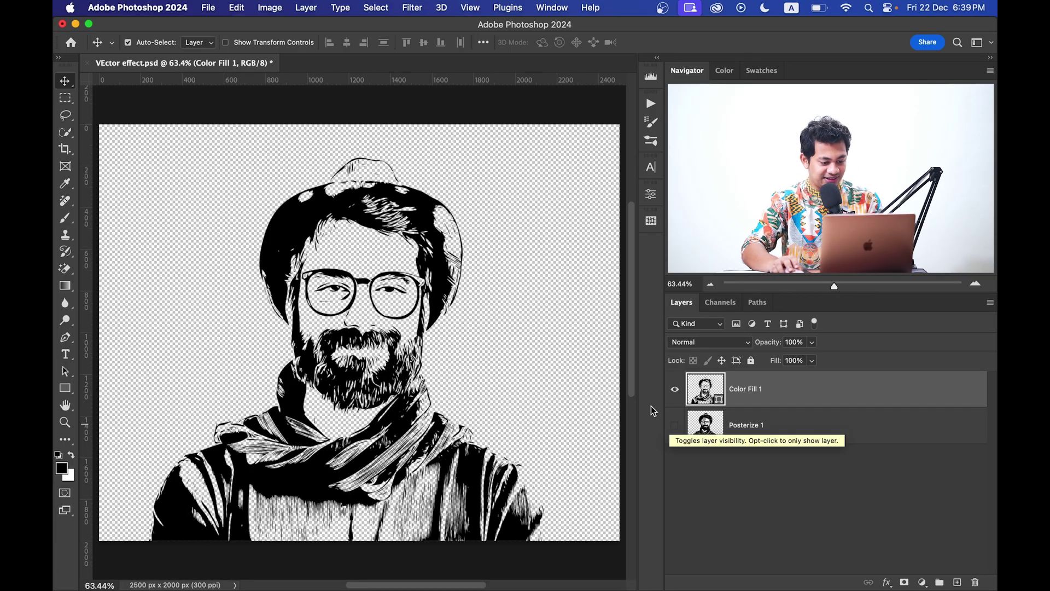
scroll(438, 251, up, 5)
scroll(432, 296, down, 3)
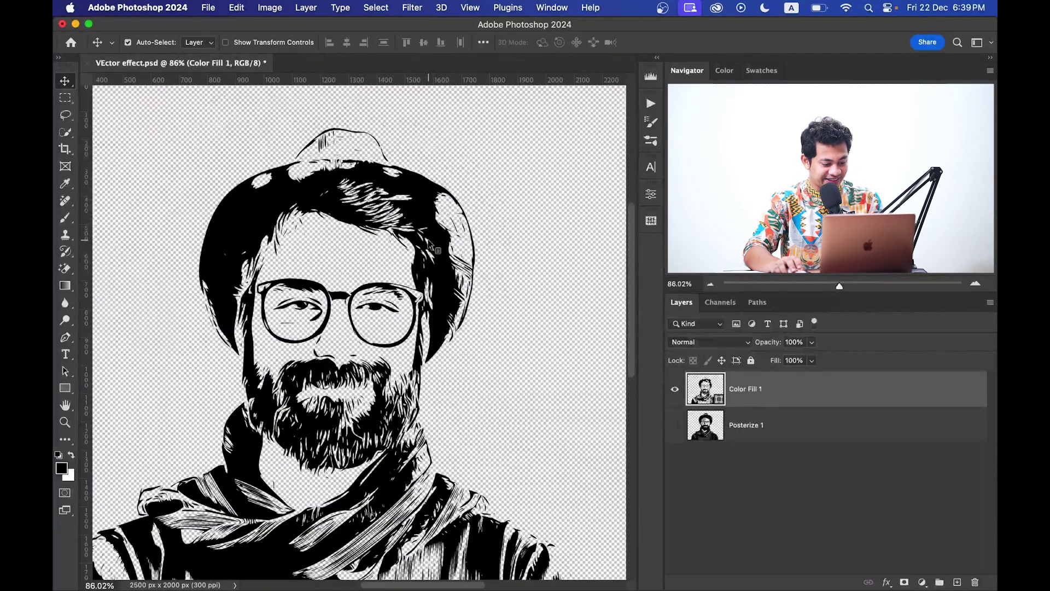
scroll(391, 310, down, 1)
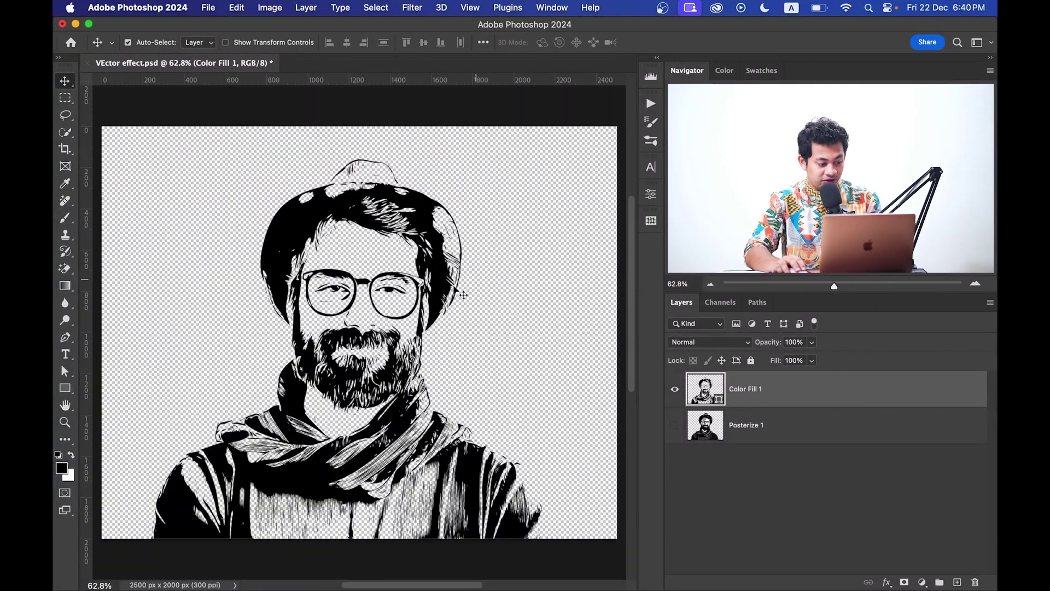
- Select all of Color Fill 1's vector paths with the Path Selection tool to inspect them
click(65, 373)
scroll(443, 323, up, 8)
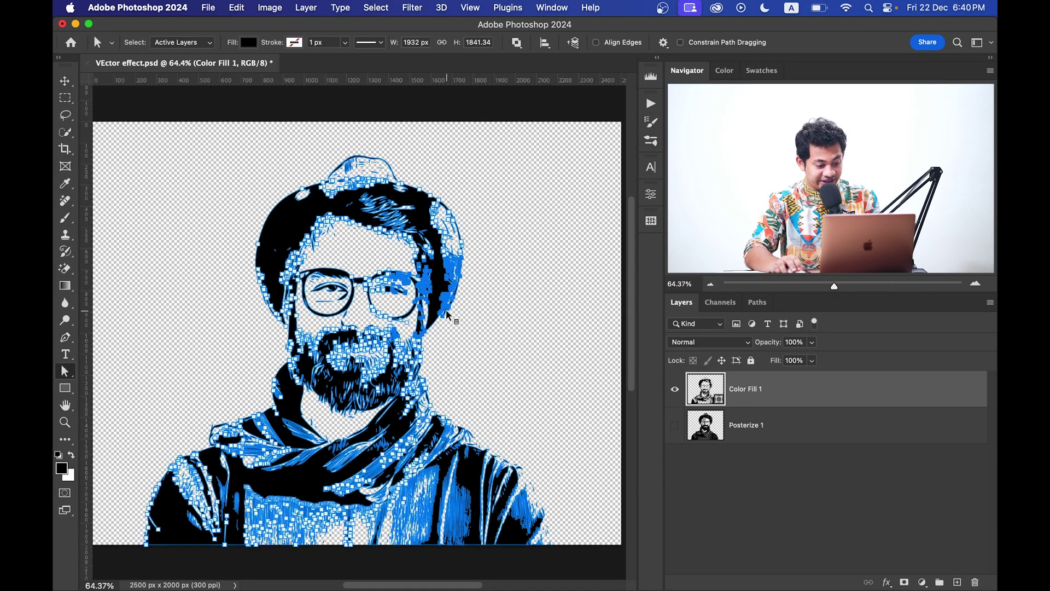
drag(144, 133, 521, 445)
scroll(412, 303, up, 1)
scroll(411, 304, up, 3)
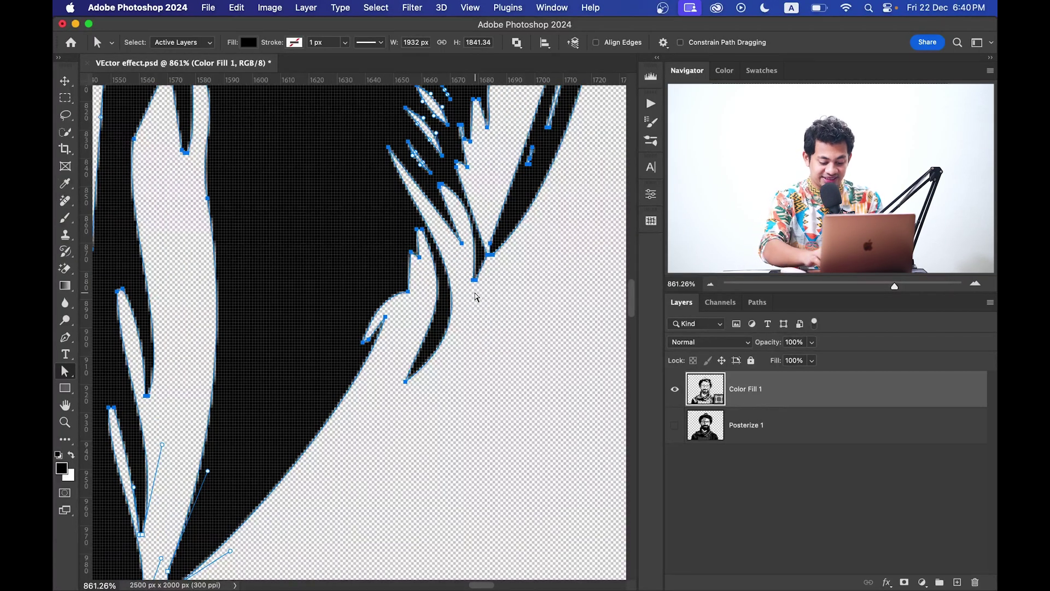
key(super+0)
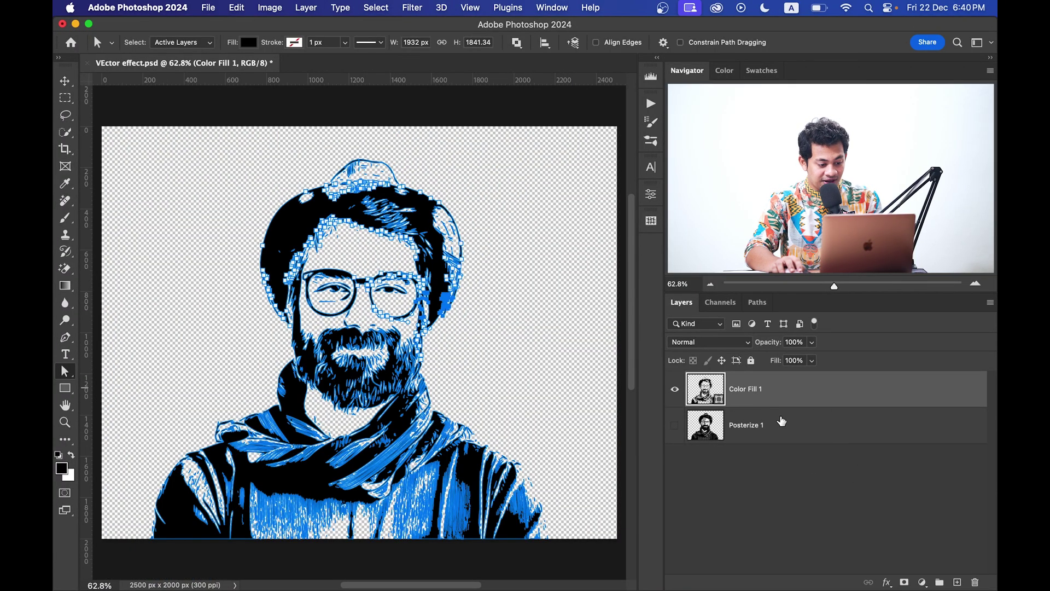
- Make the Posterize 1 layer visible again beneath Color Fill 1
click(781, 421)
click(771, 399)
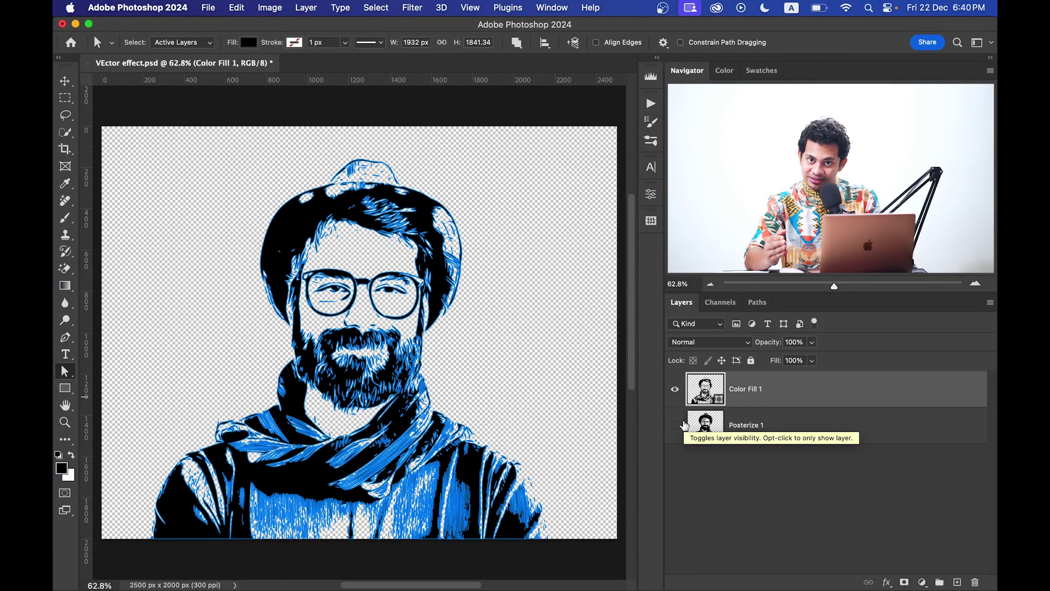
click(676, 425)
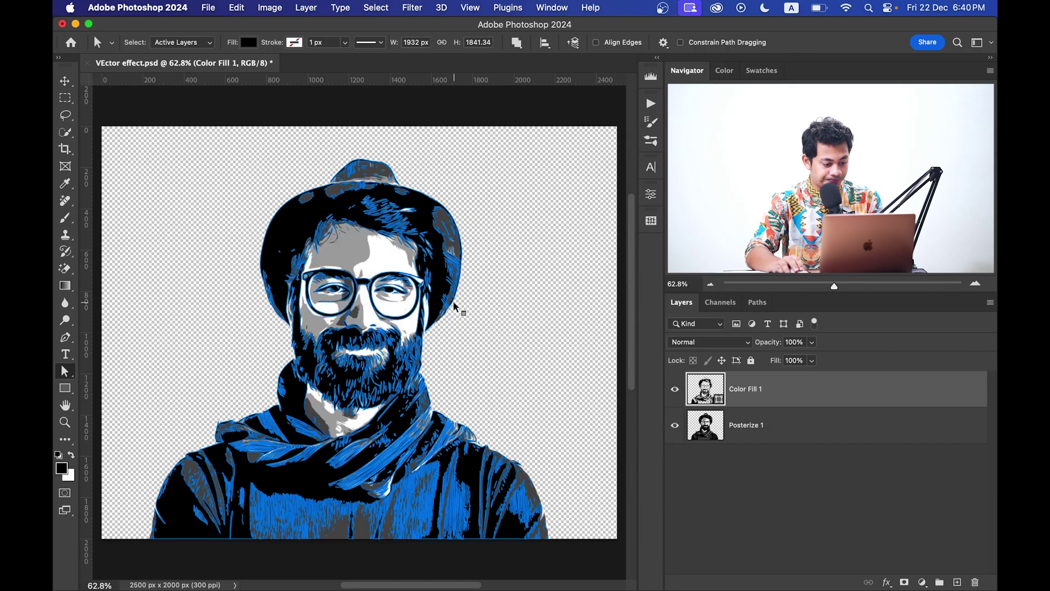
scroll(455, 307, up, 3)
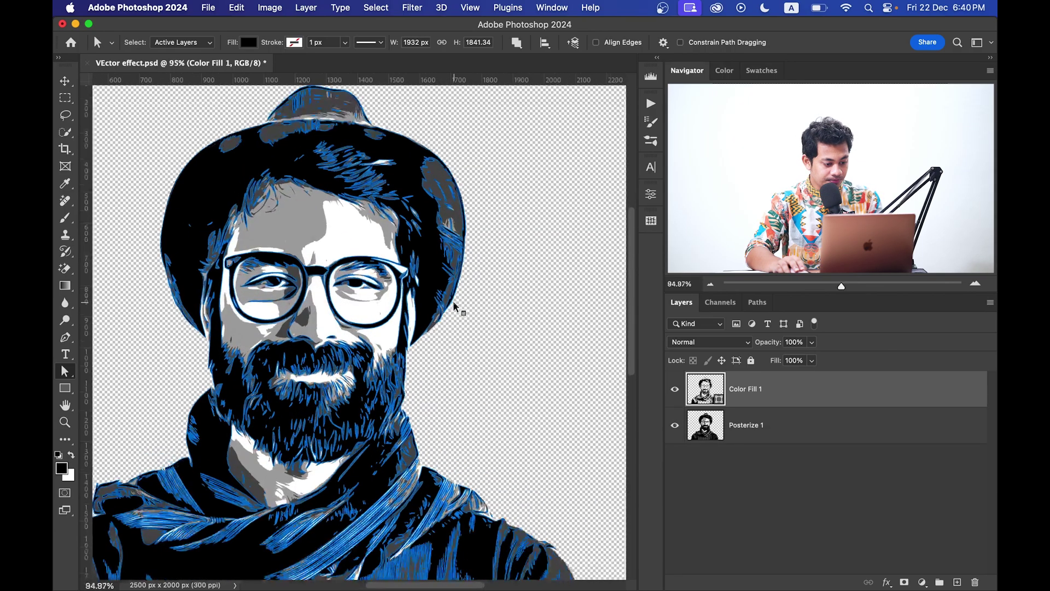
- Select the portrait's grey tone areas with Color Range
click(65, 98)
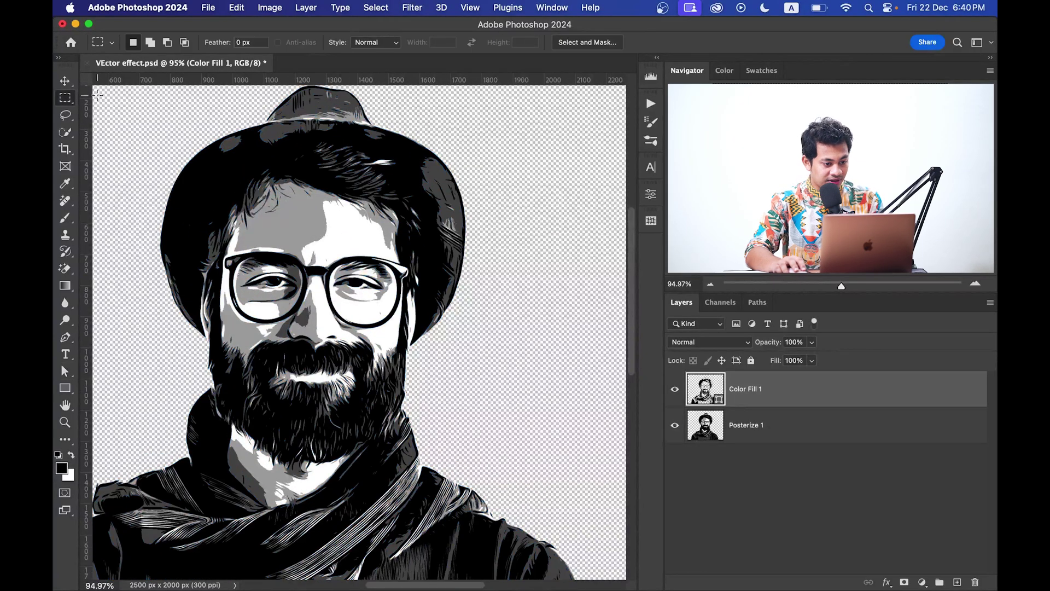
click(386, 10)
click(418, 144)
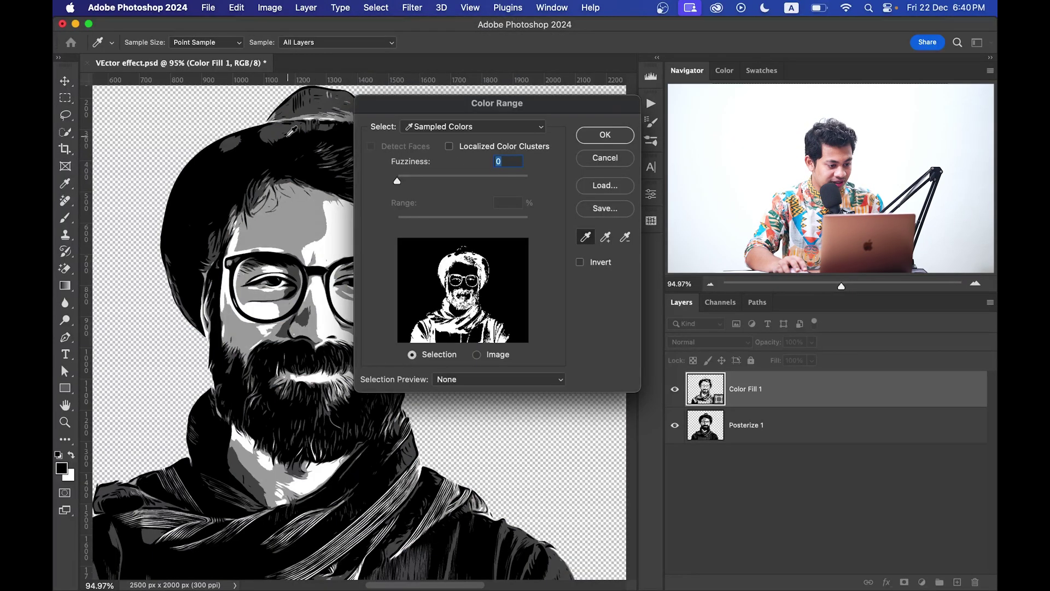
click(276, 128)
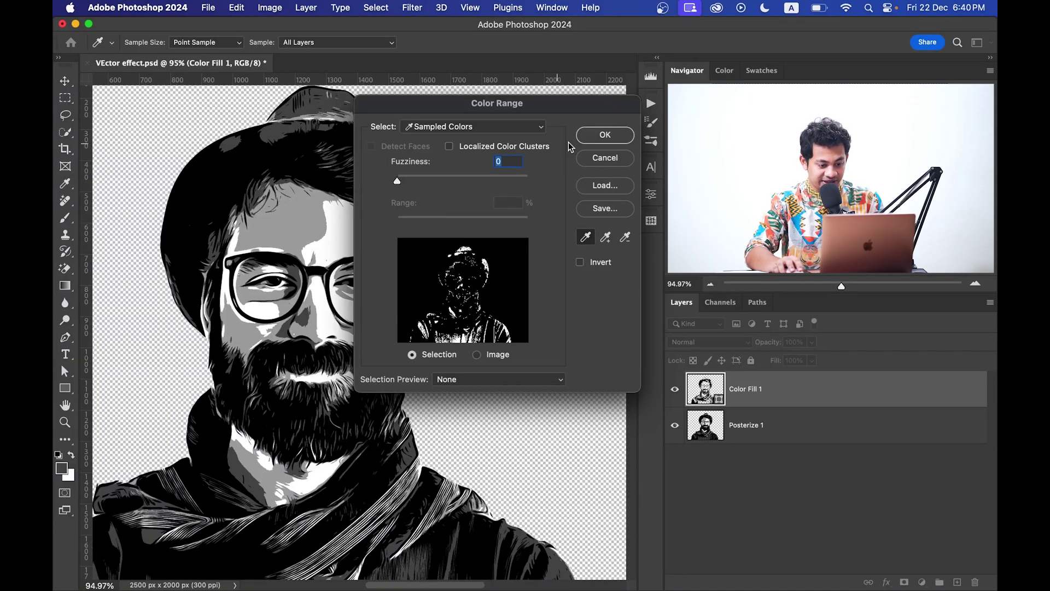
click(593, 138)
key(m)
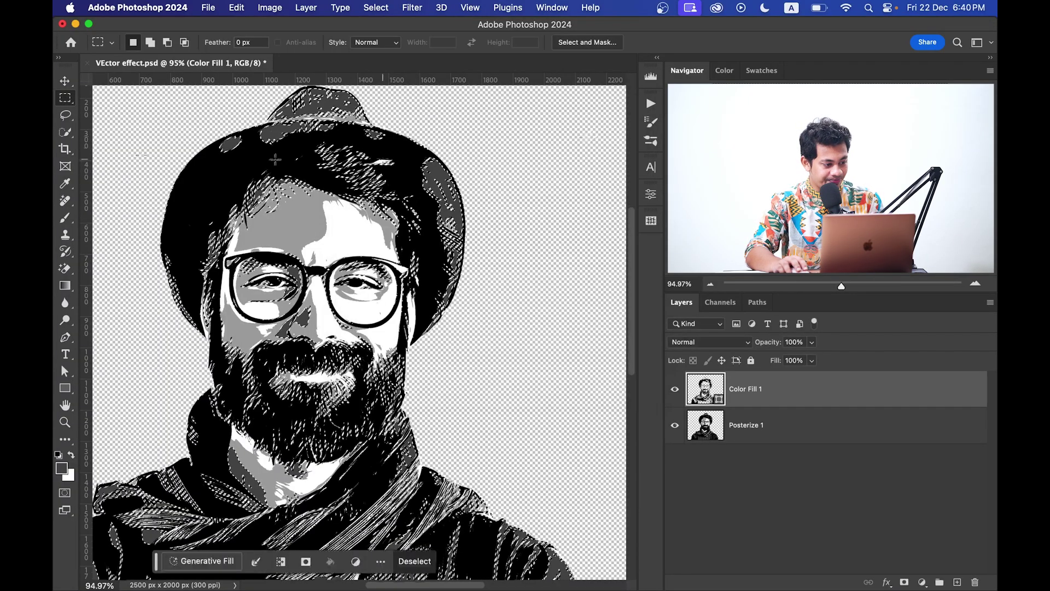
- Turn the grey selection into a 2.0-tolerance work path filled with grey #555555 as Color Fill 2
right_click(270, 224)
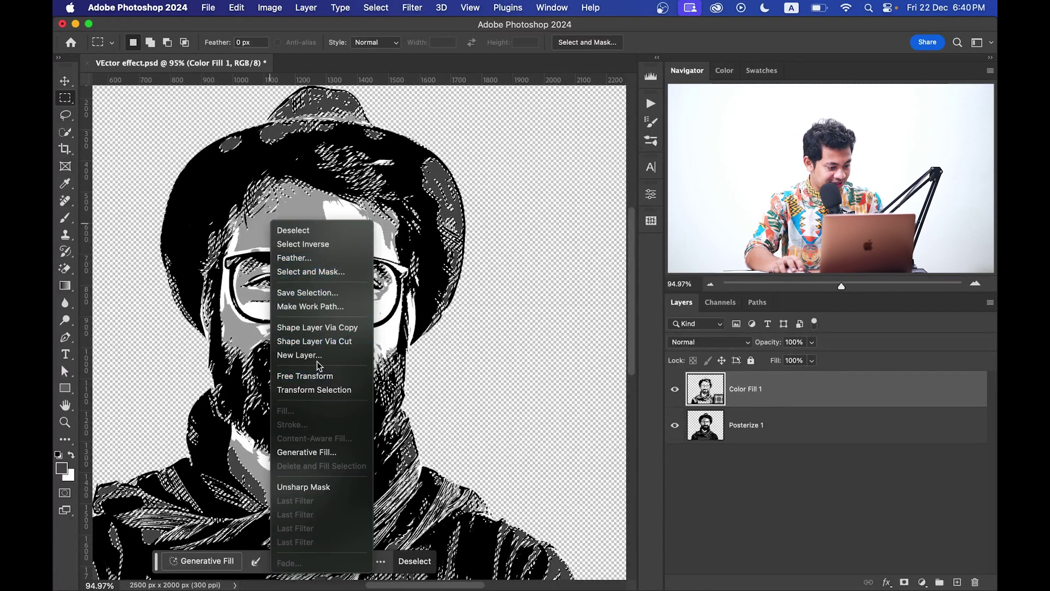
click(318, 307)
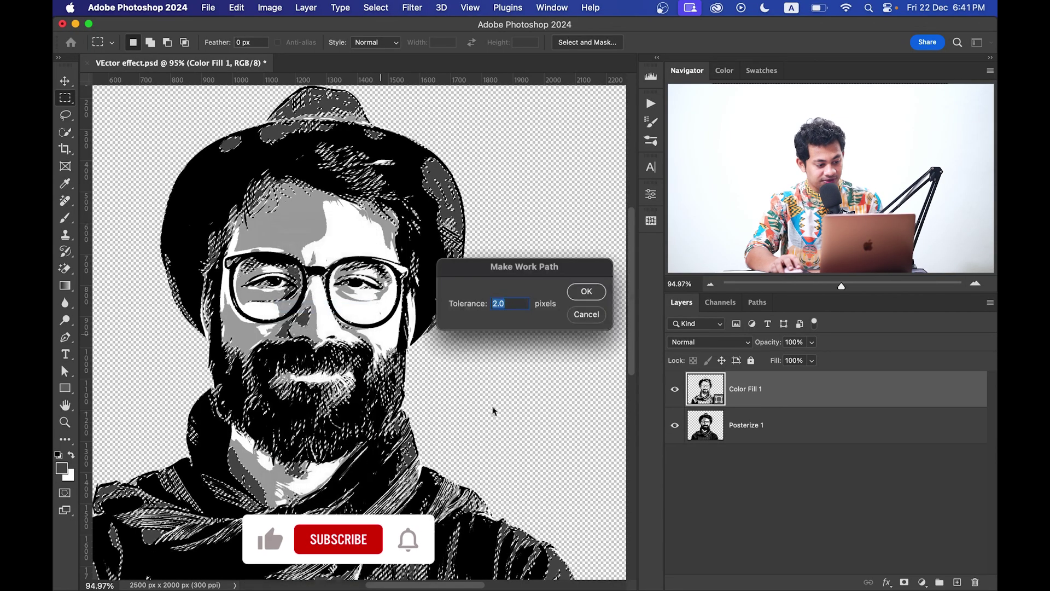
click(586, 292)
click(923, 582)
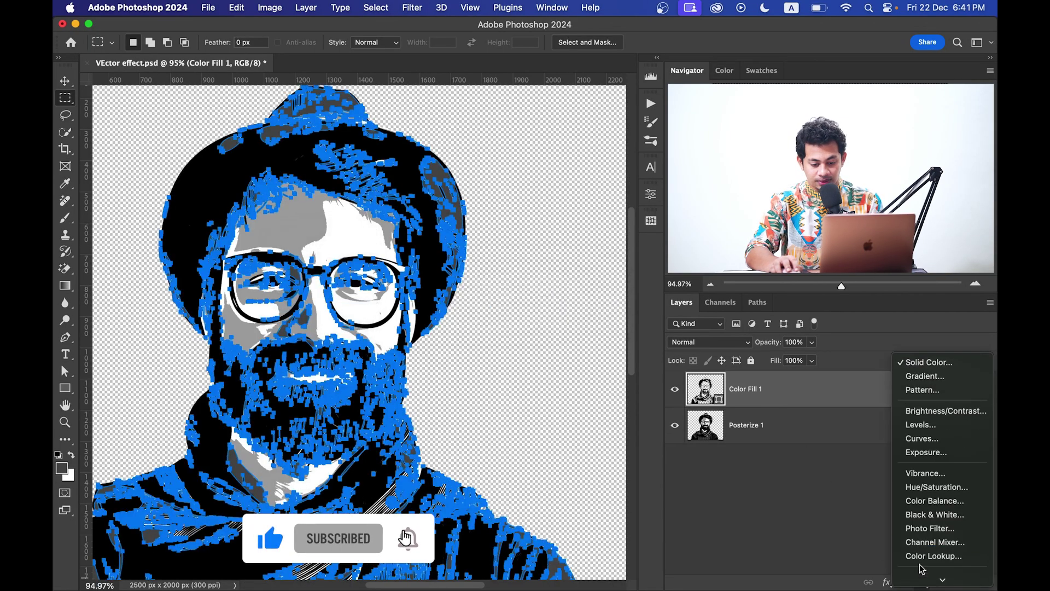
click(910, 378)
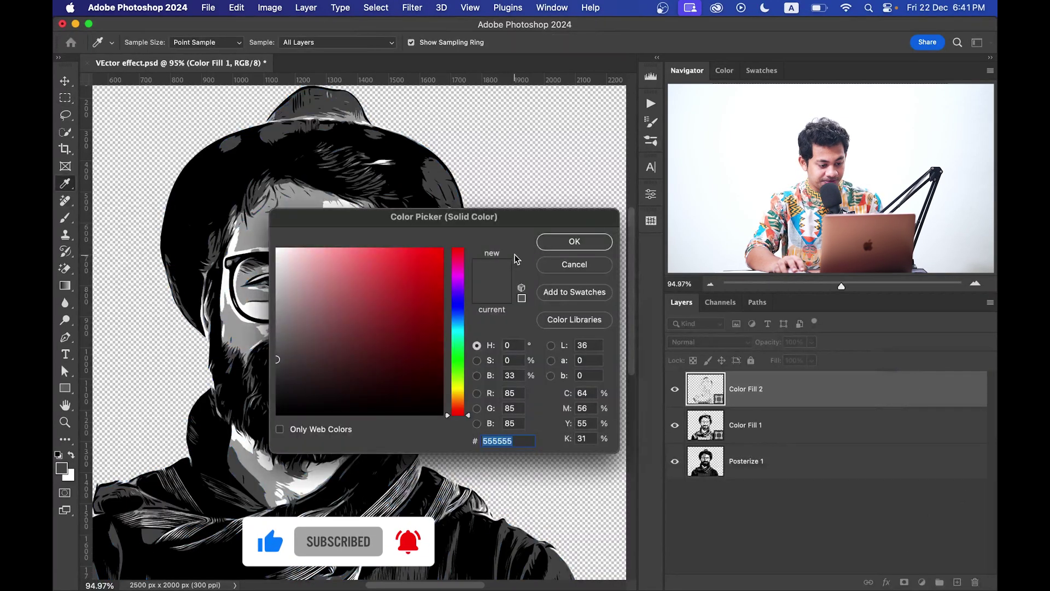
click(564, 241)
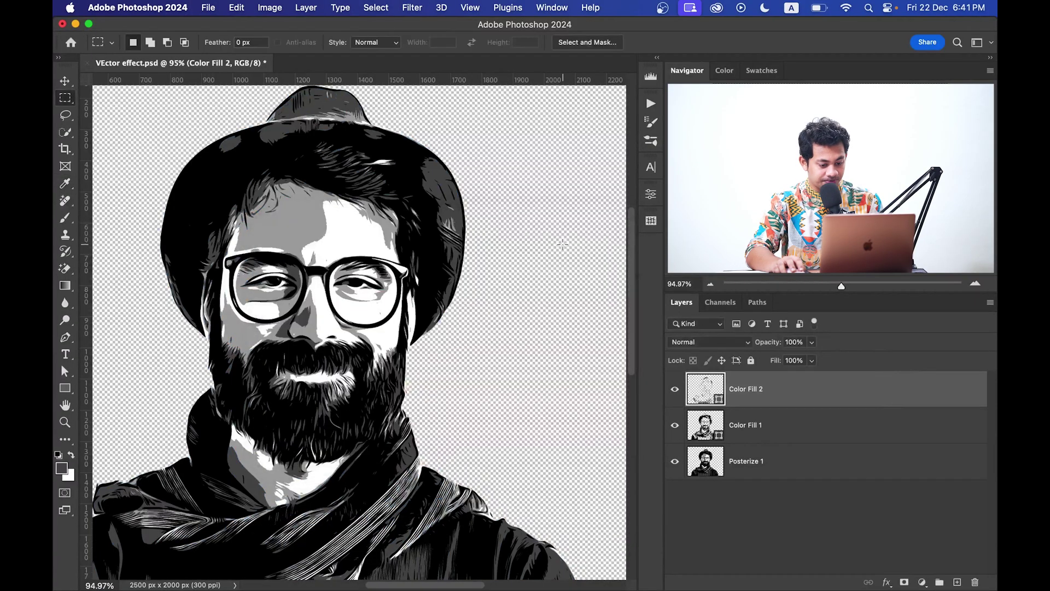
- Turn the grey face tone into a work path and a new Color Fill 3 layer
click(385, 11)
click(414, 145)
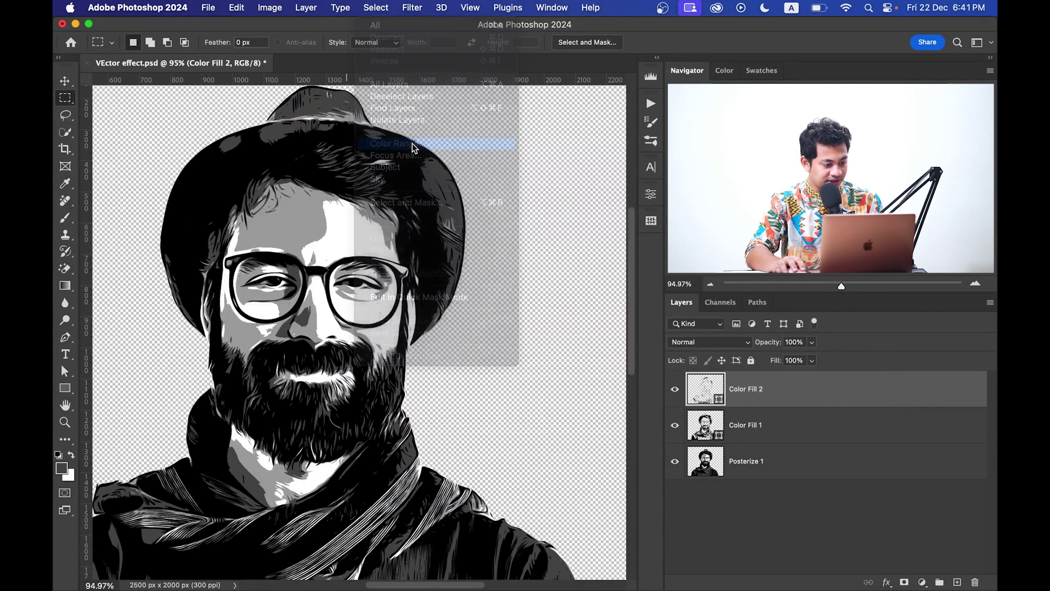
click(299, 213)
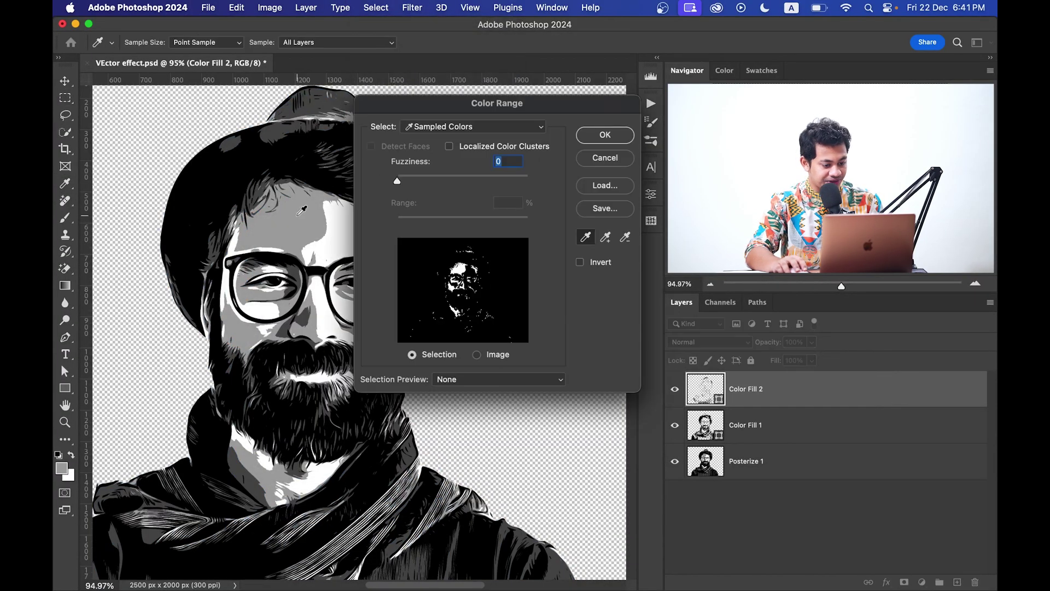
click(595, 137)
key(m)
right_click(295, 237)
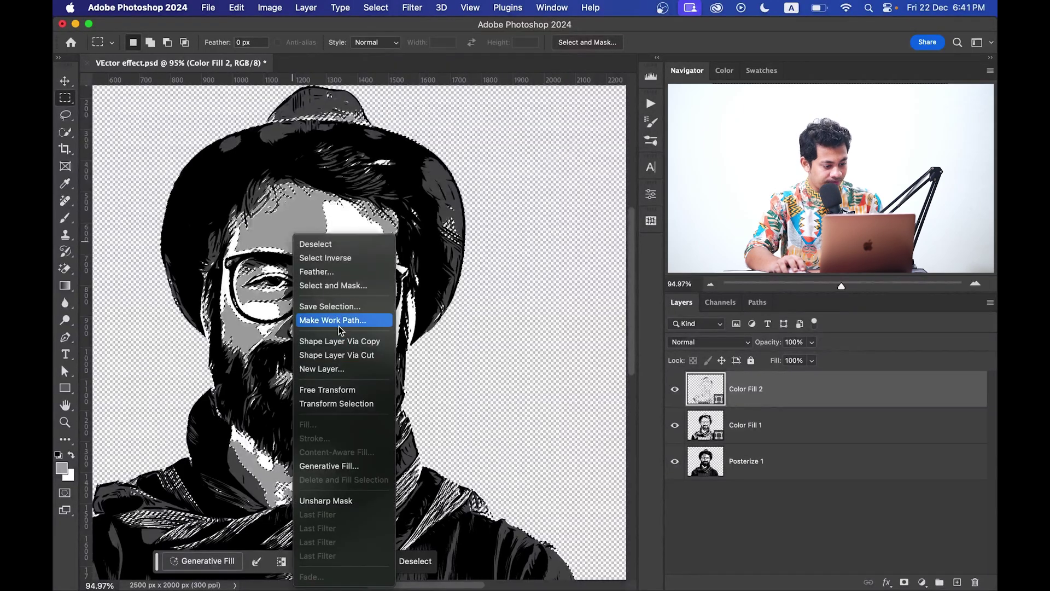
click(339, 322)
click(585, 290)
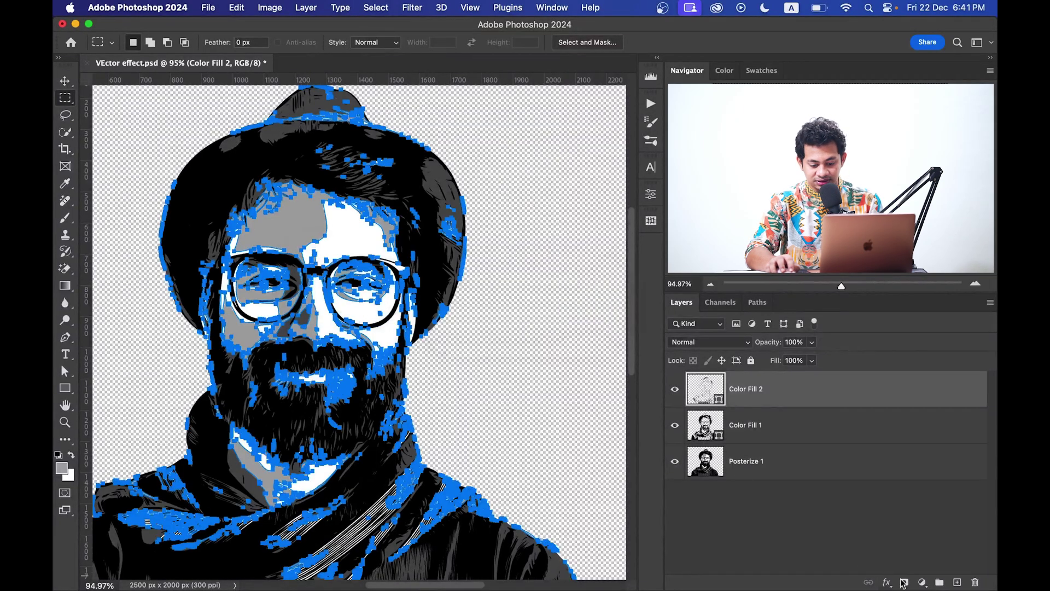
click(922, 583)
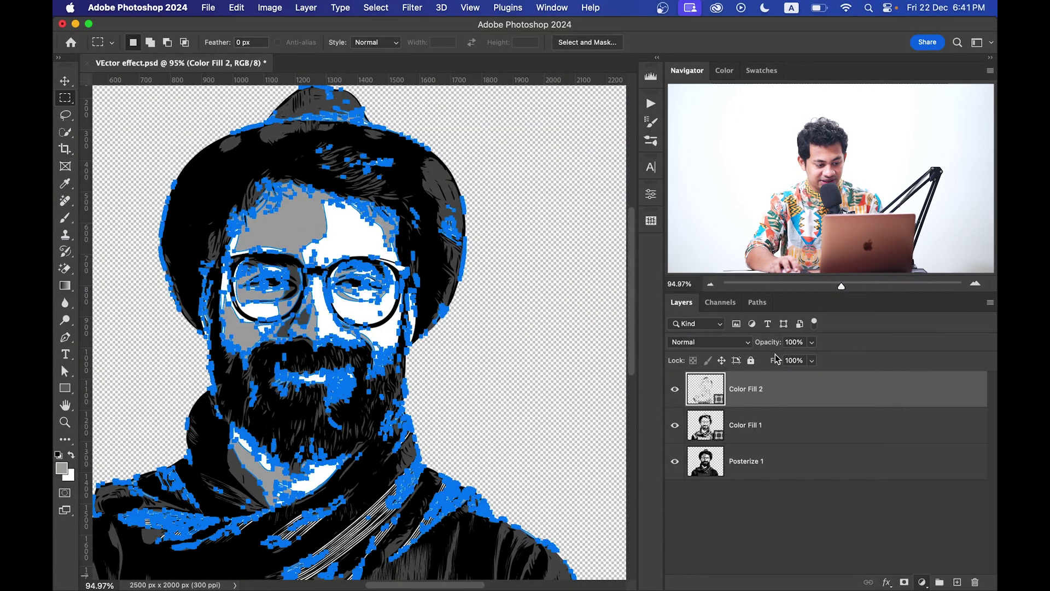
key(Return)
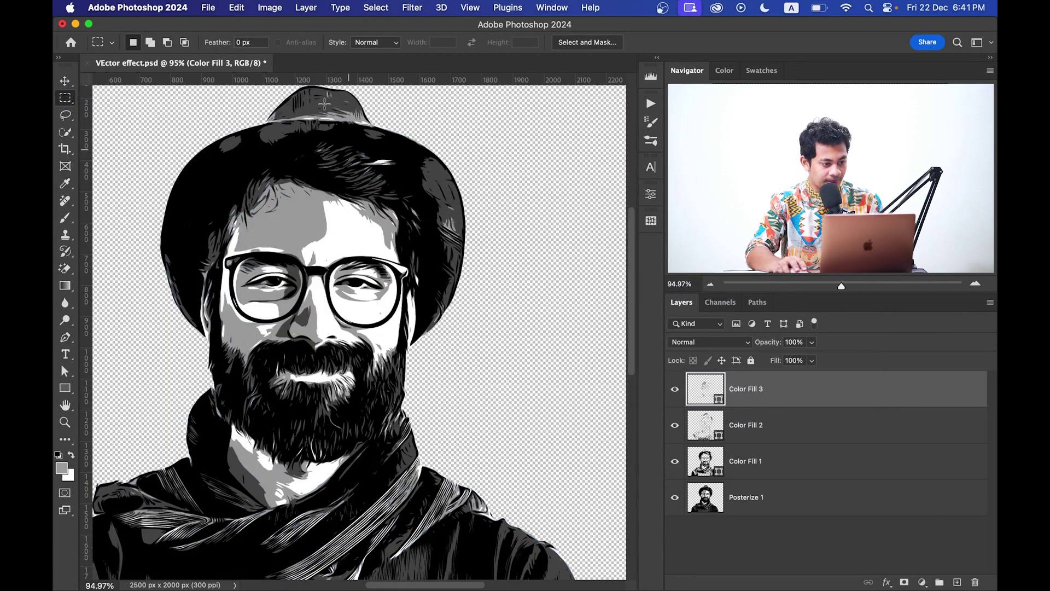
- Turn the white areas into a work path and a white #ffffff Color Fill 4 layer
click(385, 7)
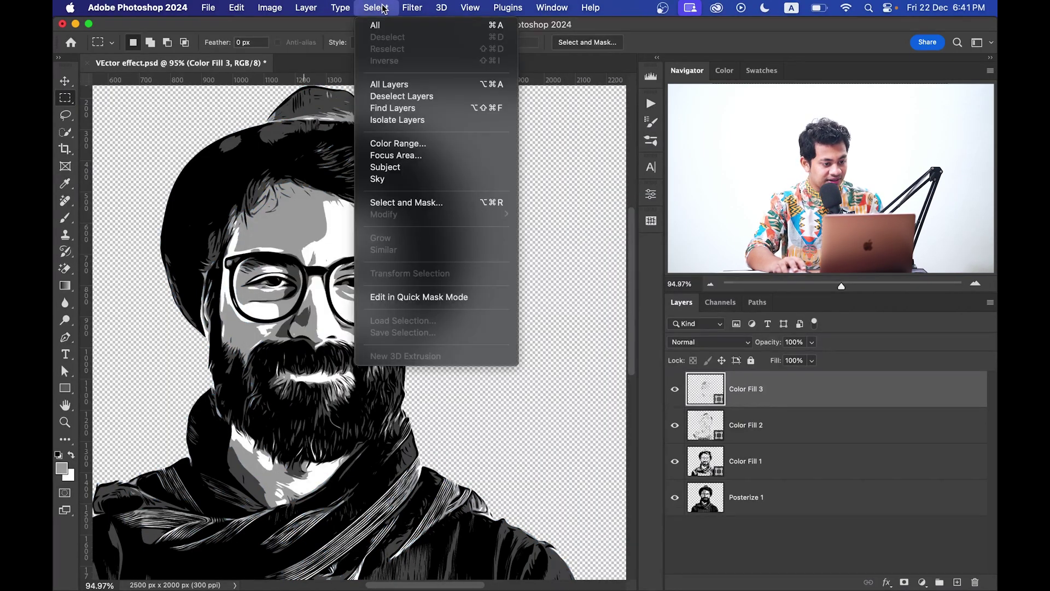
click(401, 145)
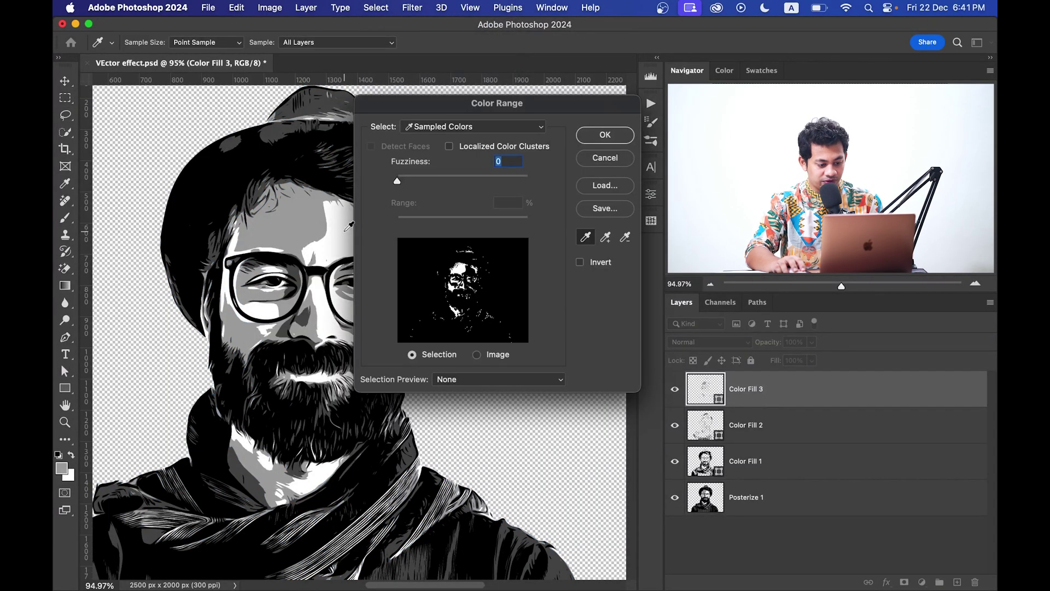
click(345, 230)
click(604, 135)
right_click(350, 262)
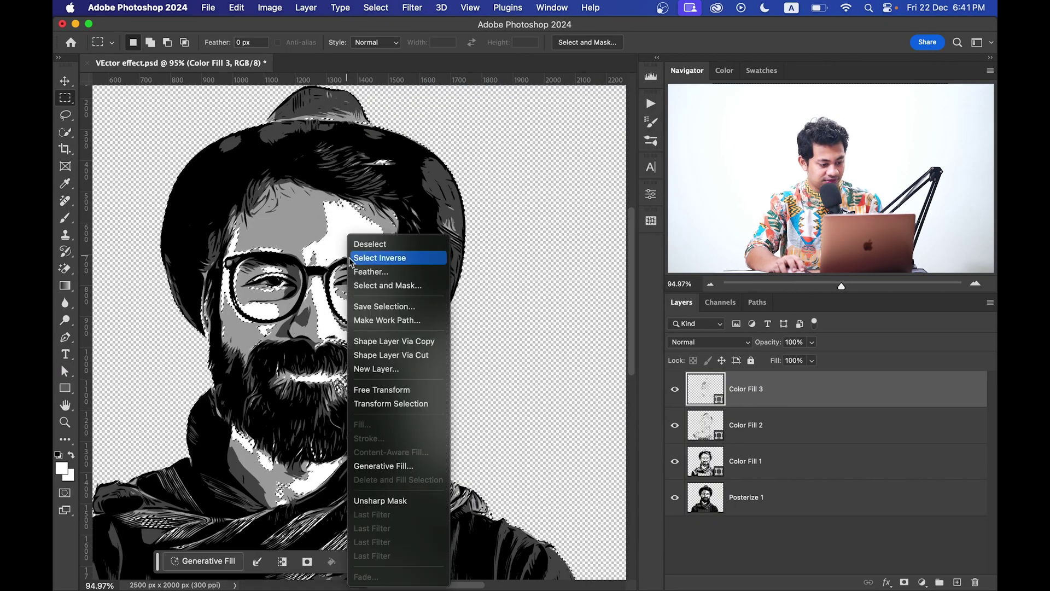
click(404, 323)
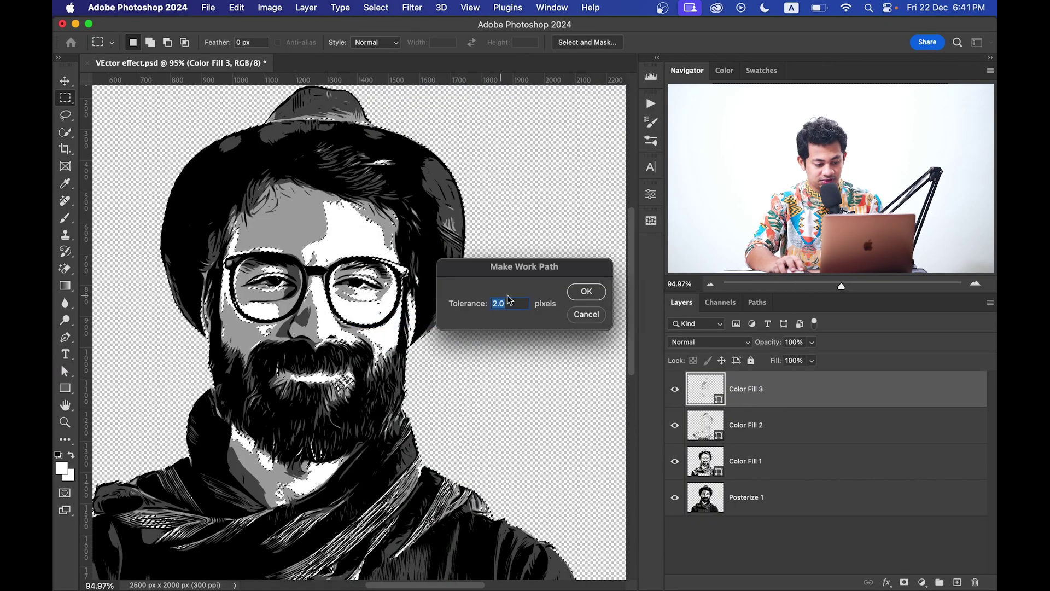
click(584, 299)
click(921, 582)
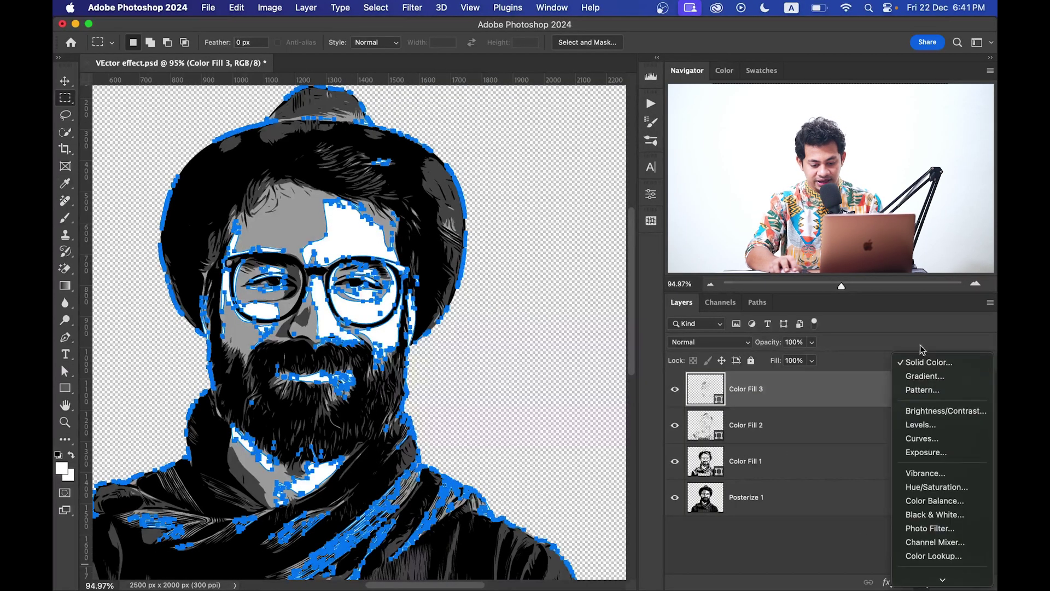
click(913, 359)
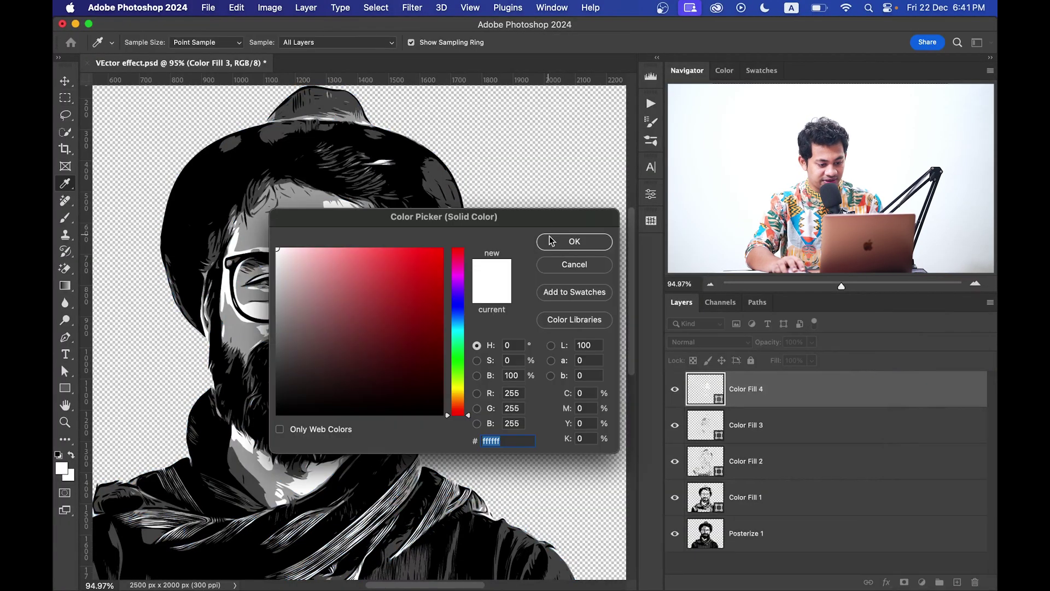
click(551, 242)
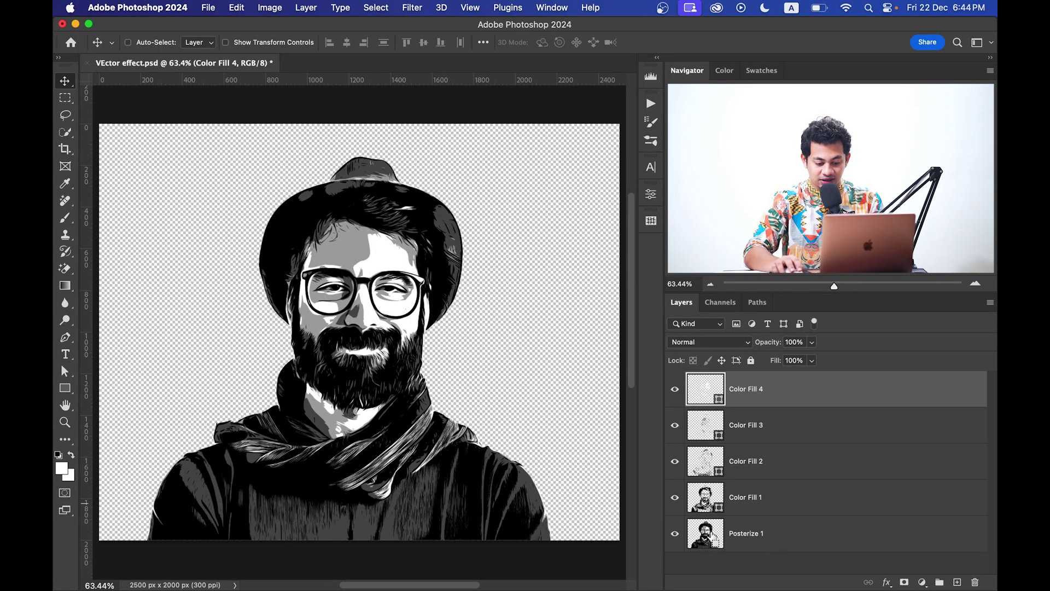
- Load the figure's outline as a selection and make it a work path at tolerance 2.0
super+click(719, 539)
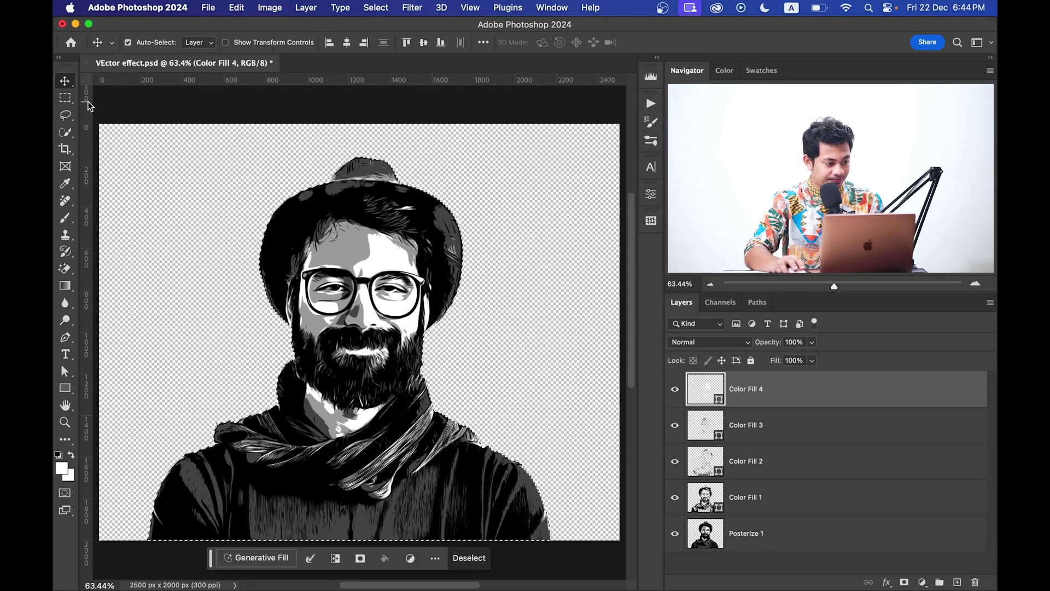
click(65, 98)
right_click(323, 251)
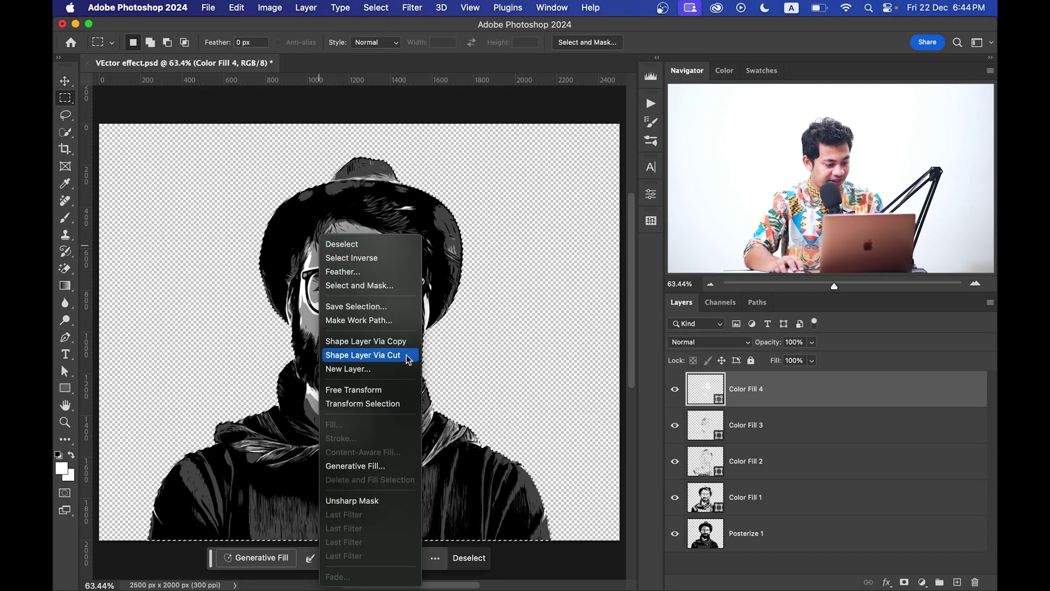
click(372, 324)
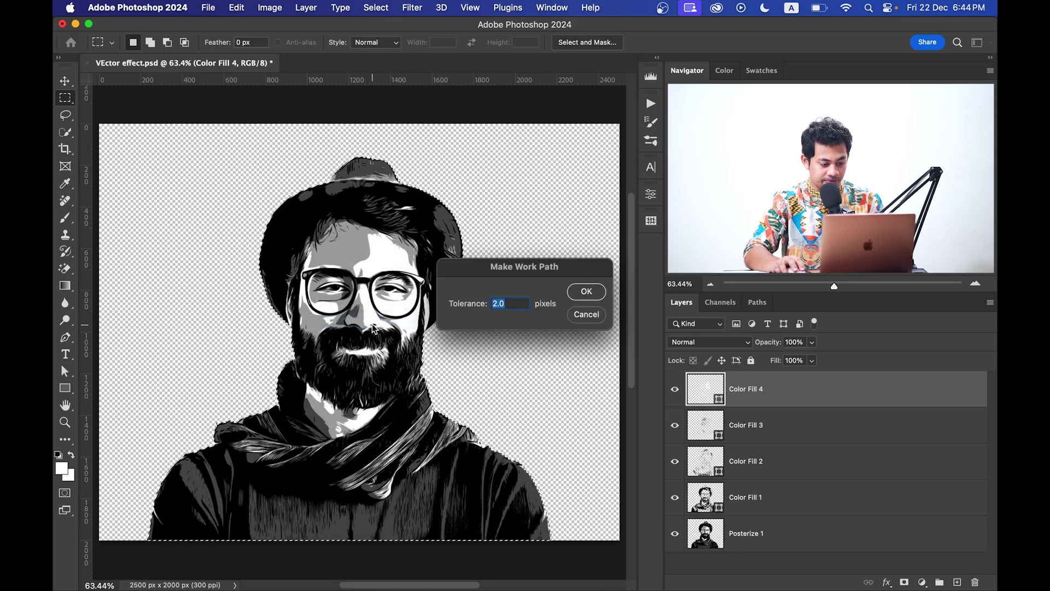
click(586, 291)
- Add a dark grey (343434) Solid Color fill layer from the path as the silhouette
click(862, 542)
click(923, 582)
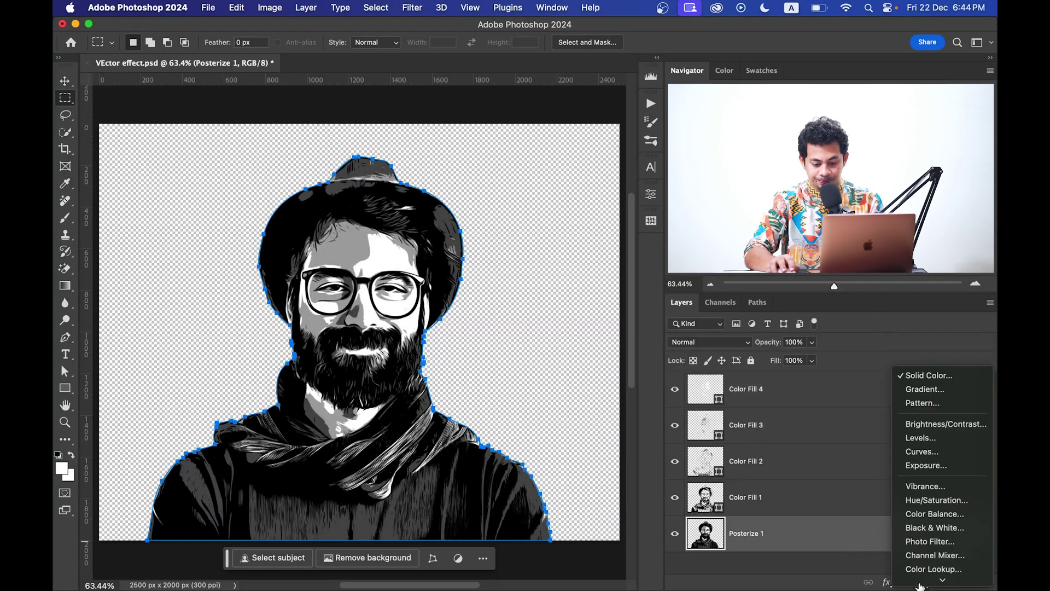
click(925, 336)
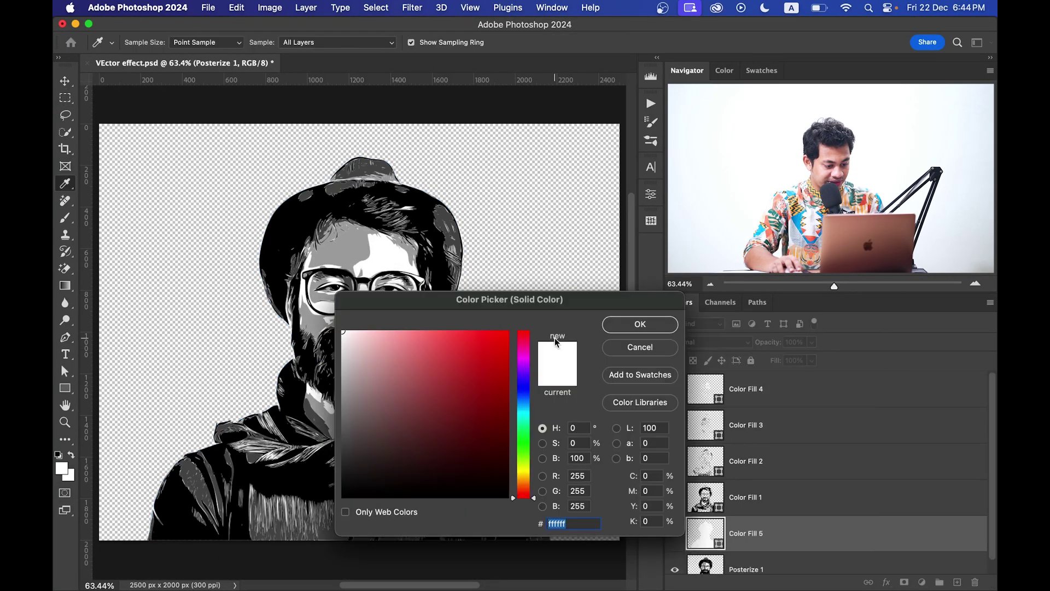
drag(468, 307, 524, 327)
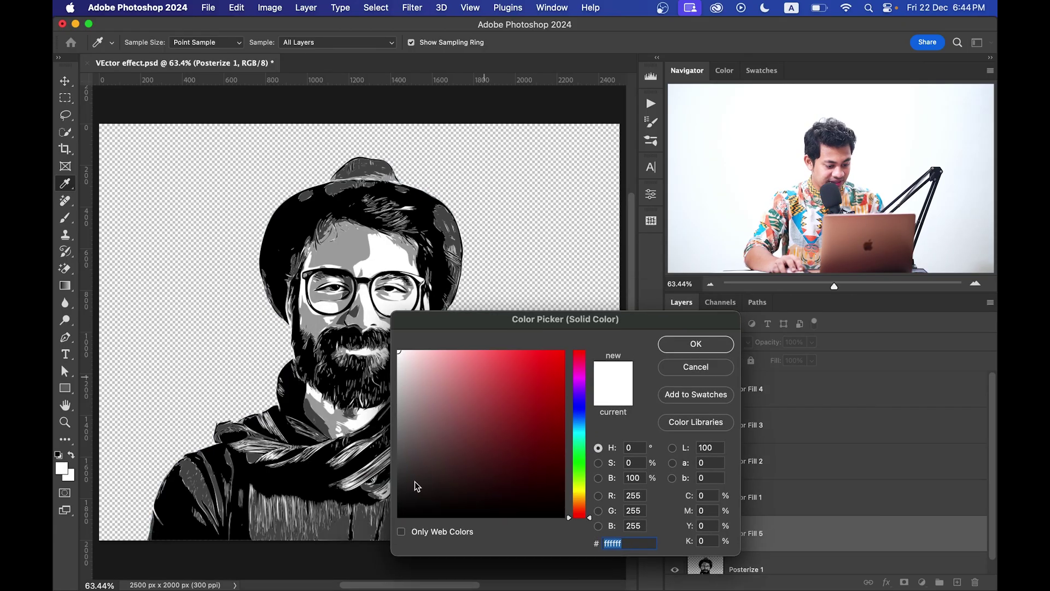
mouse_move(412, 494)
mouse_down()
mouse_move(398, 495)
mouse_move(398, 483)
mouse_up()
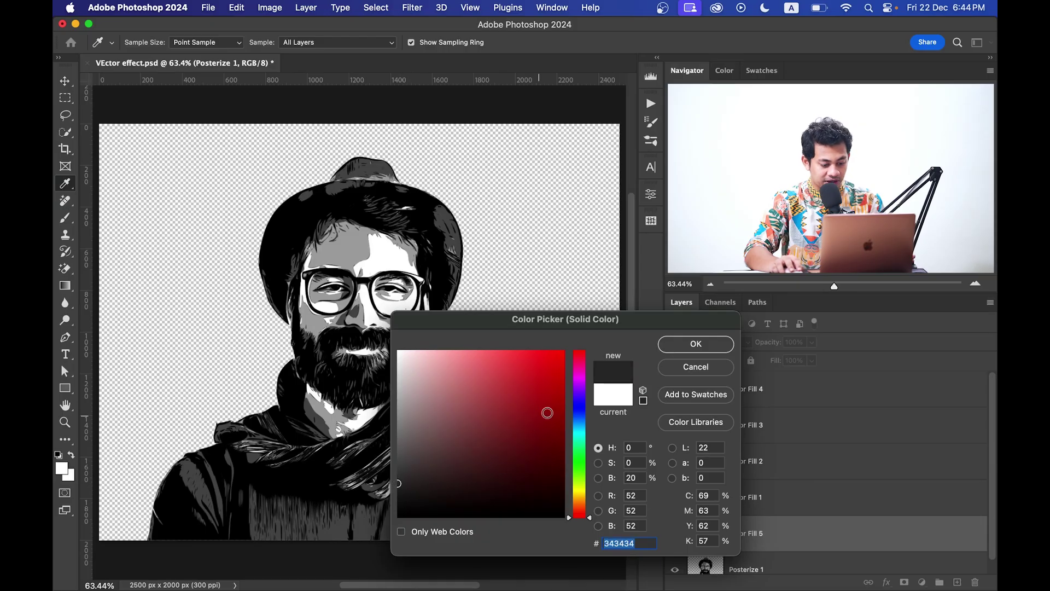
click(717, 345)
- Delete the Posterize 1 layer and select the Color Fill 1 layer
click(780, 553)
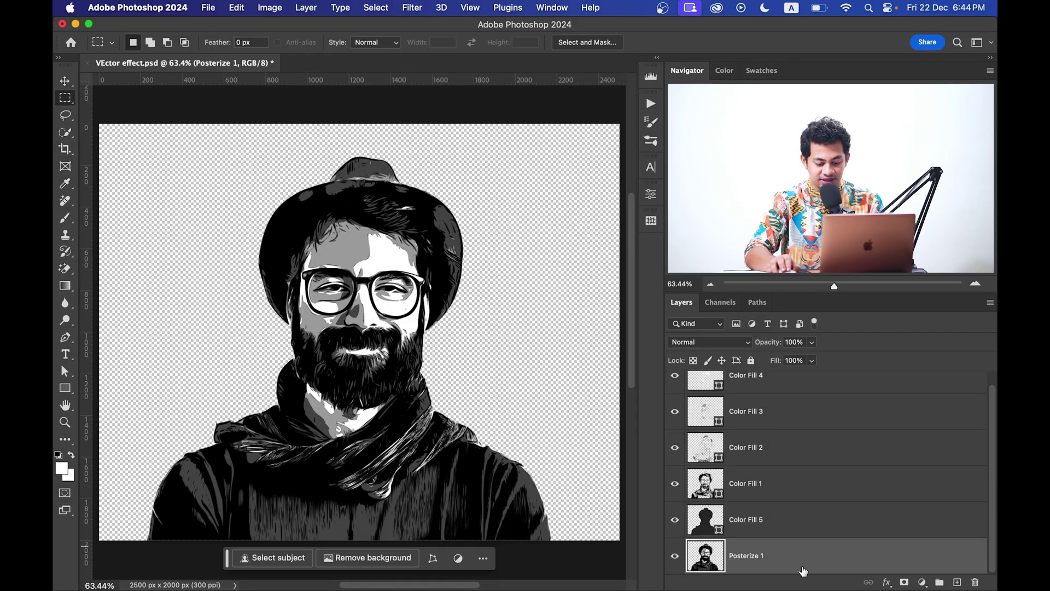
key(Delete)
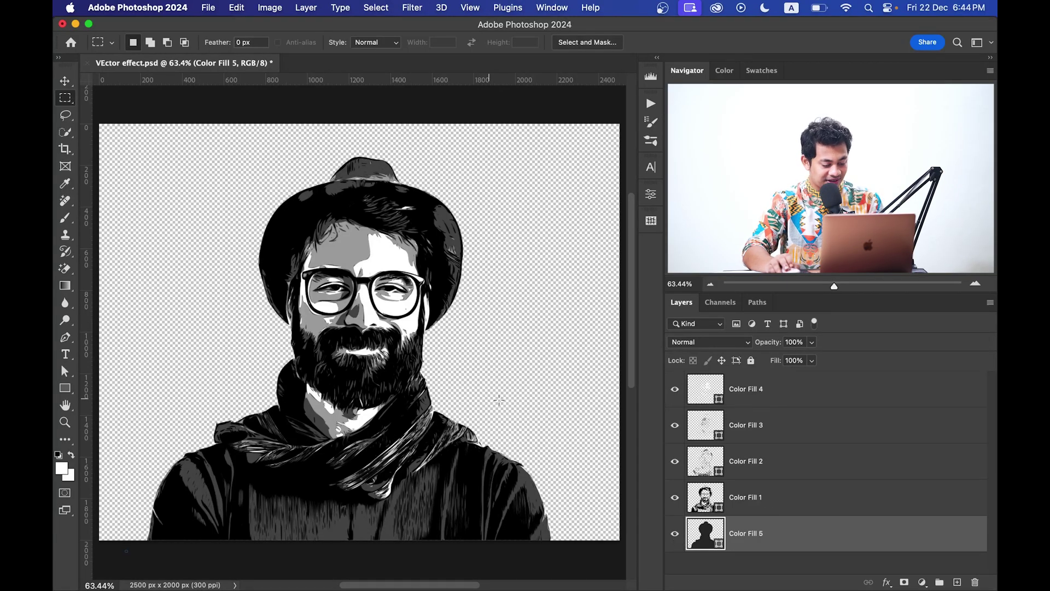
scroll(402, 292, up, 3)
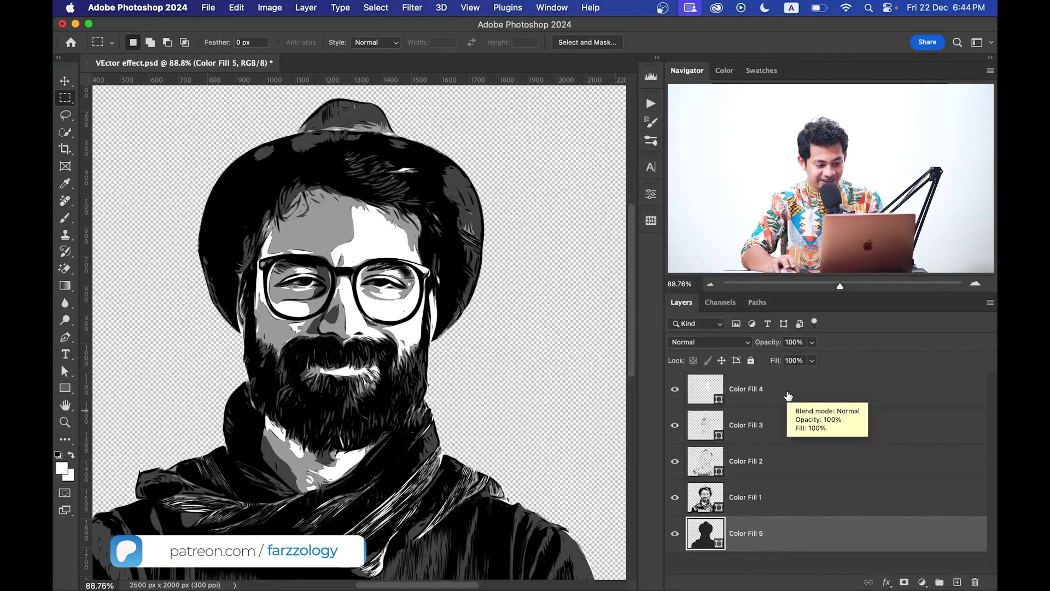
key(v)
scroll(428, 337, down, 3)
click(428, 337)
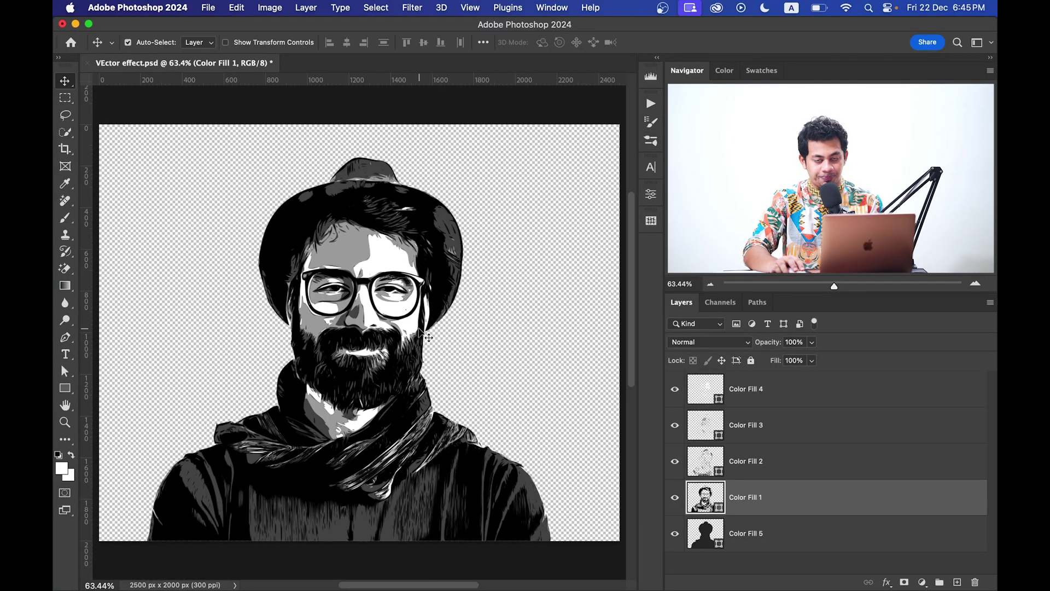
- Recolour Color Fill 1 to dark navy 0a162c
double_click(720, 508)
drag(494, 120, 495, 341)
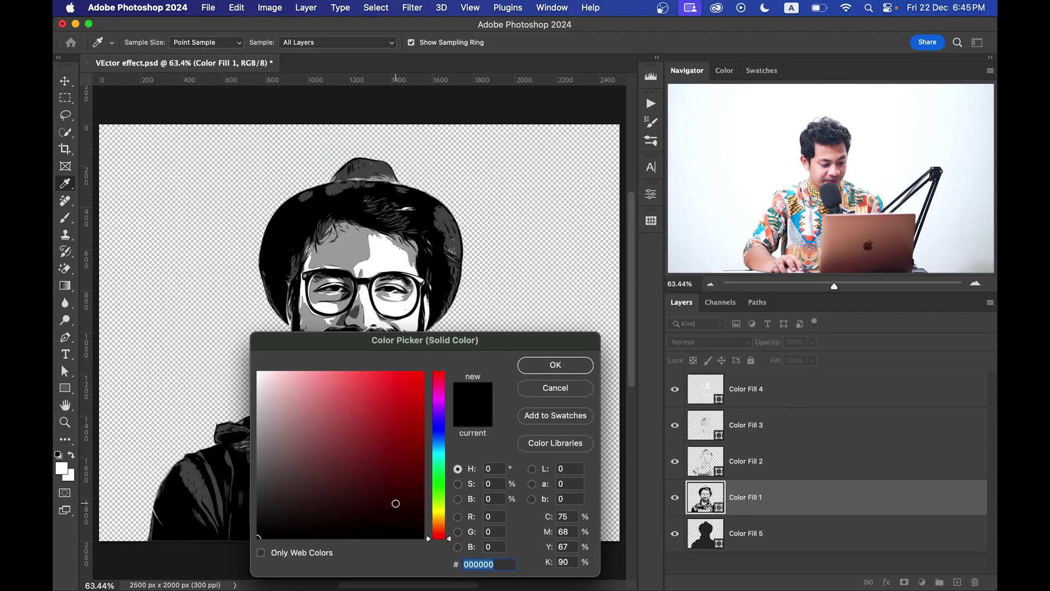
text(05122a)
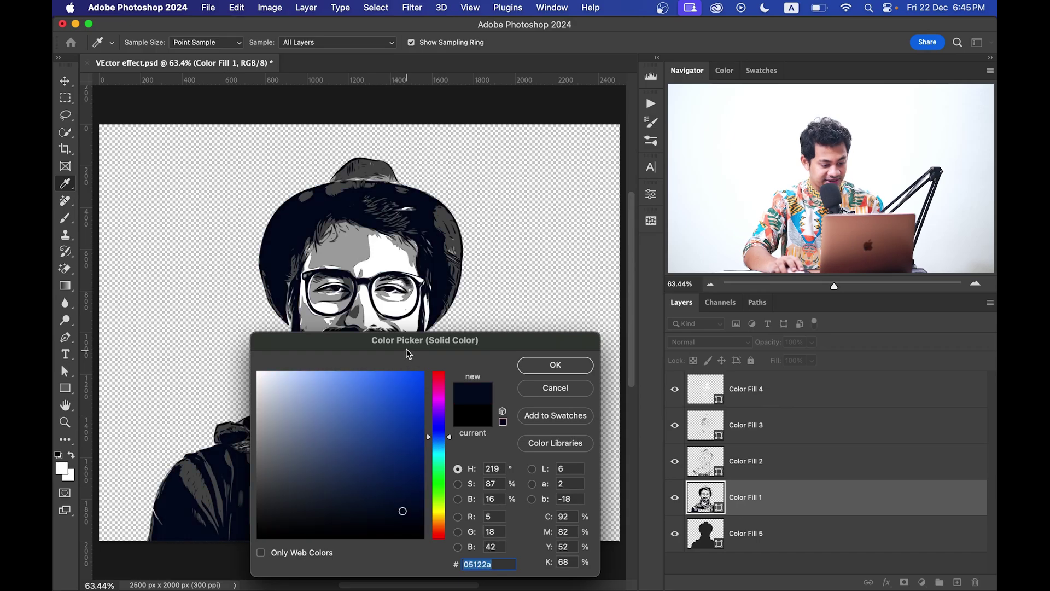
drag(406, 349, 759, 359)
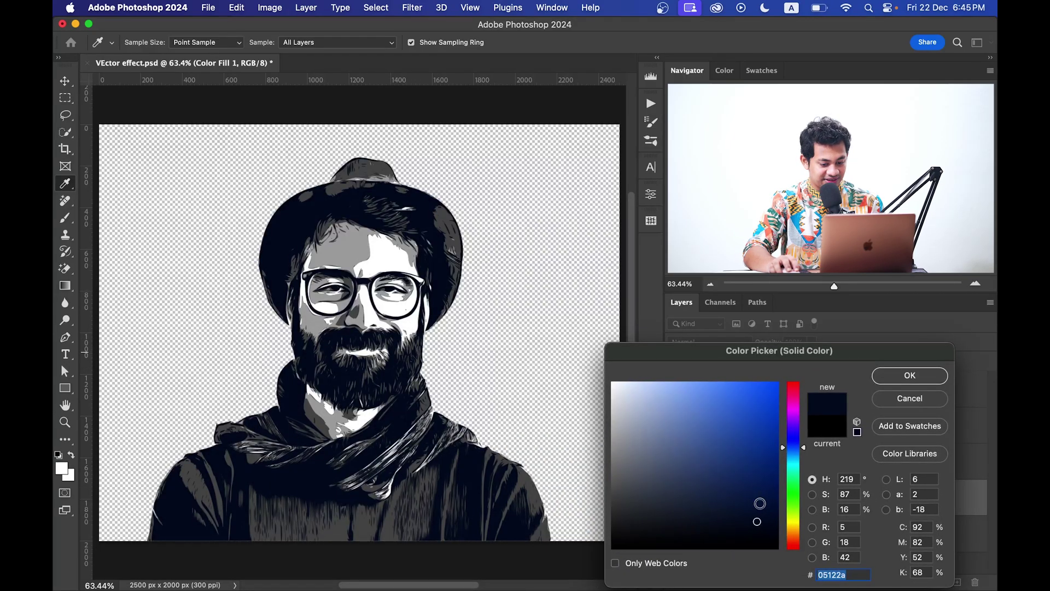
text(091f47)
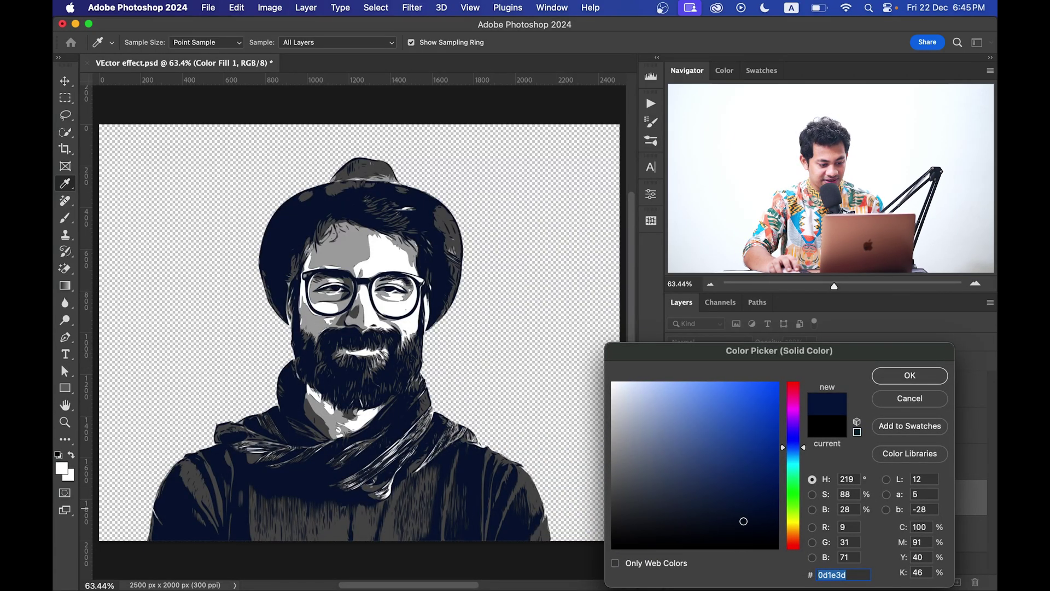
click(742, 520)
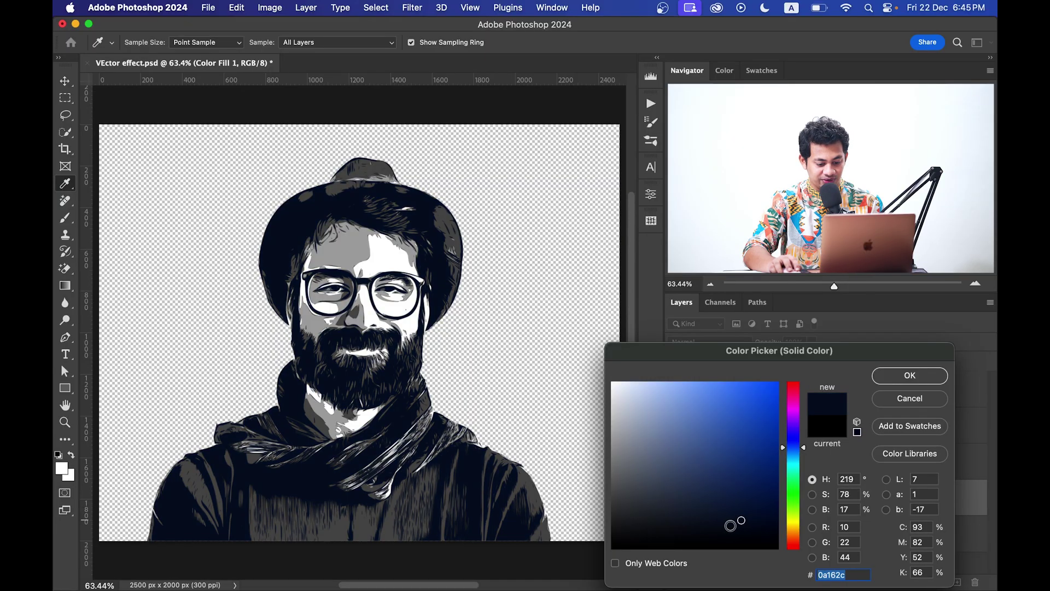
click(919, 375)
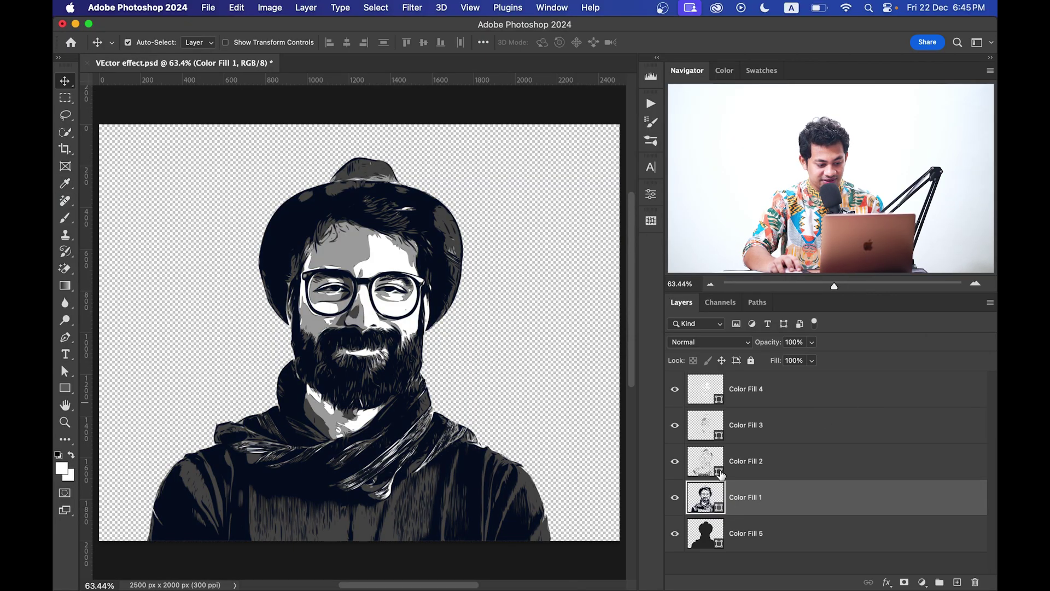
- Recolour Color Fill 2 to medium blue #1766a9 and deselect the layers
double_click(711, 463)
click(742, 518)
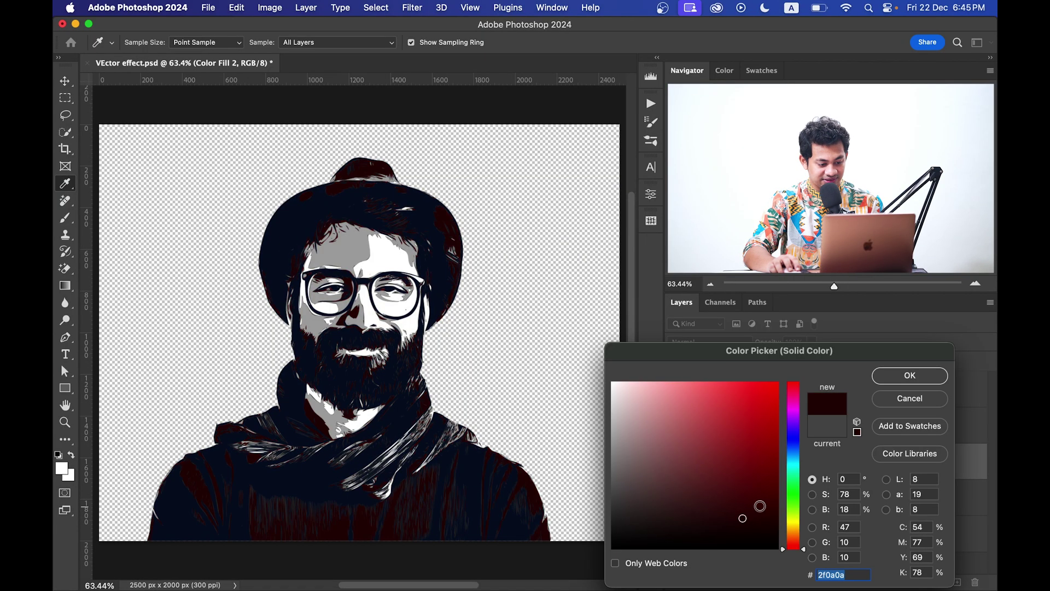
click(796, 461)
click(755, 501)
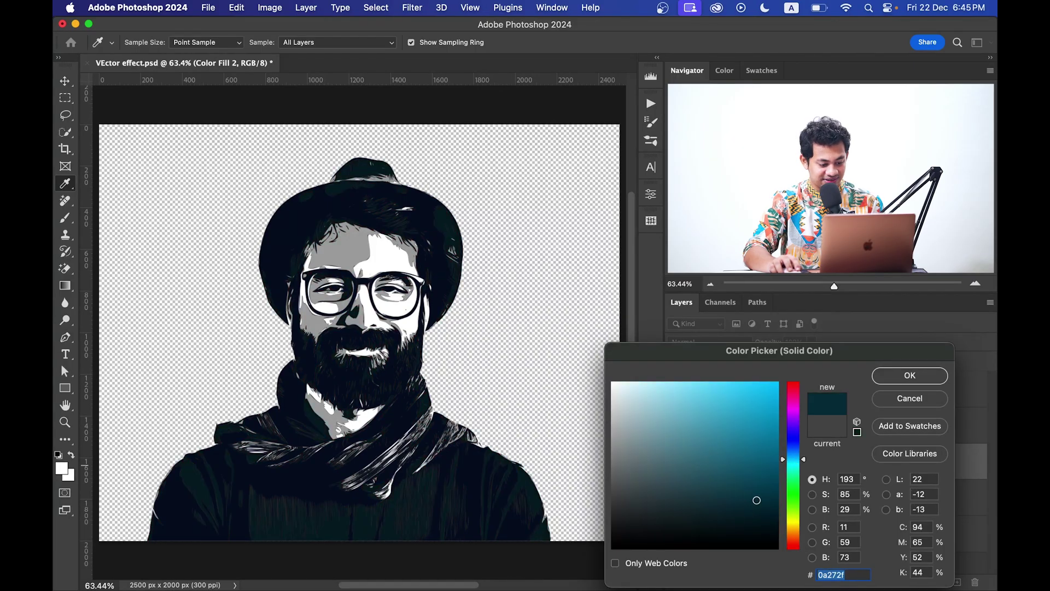
click(797, 453)
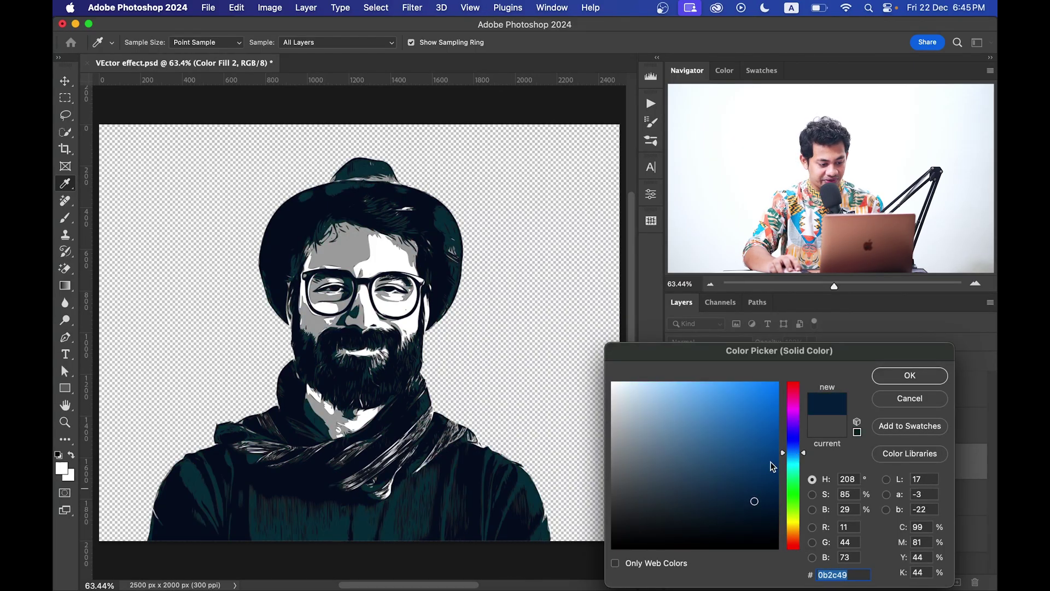
mouse_move(754, 500)
mouse_down()
mouse_move(756, 437)
mouse_move(751, 461)
mouse_up()
click(909, 375)
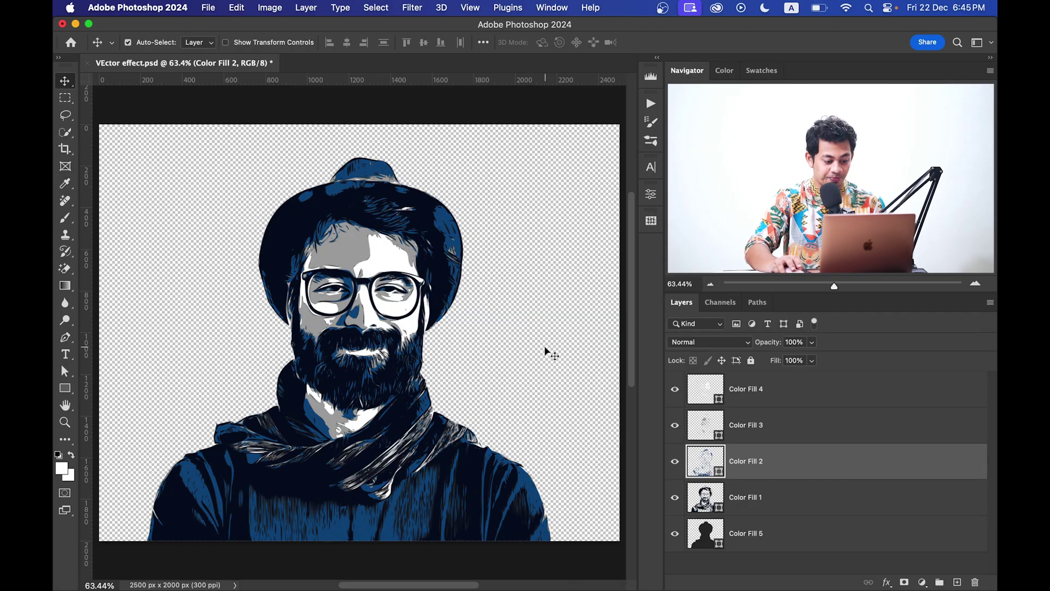
click(470, 309)
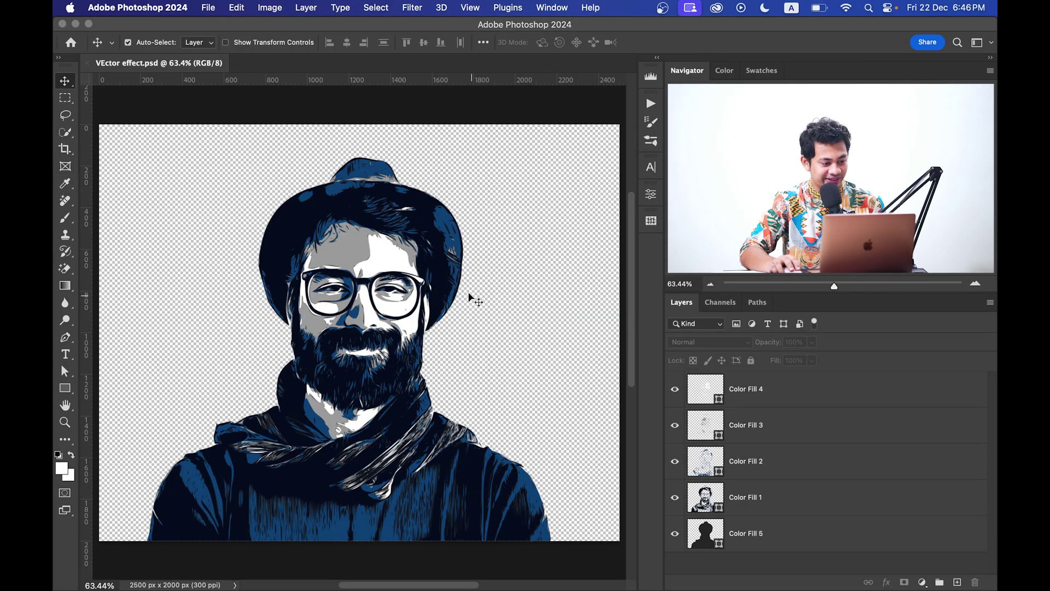
- Save a copy as Photoshop EPS 'VEctor effect copy.eps', reaching the EPS Options with Include Vector Data on
click(215, 7)
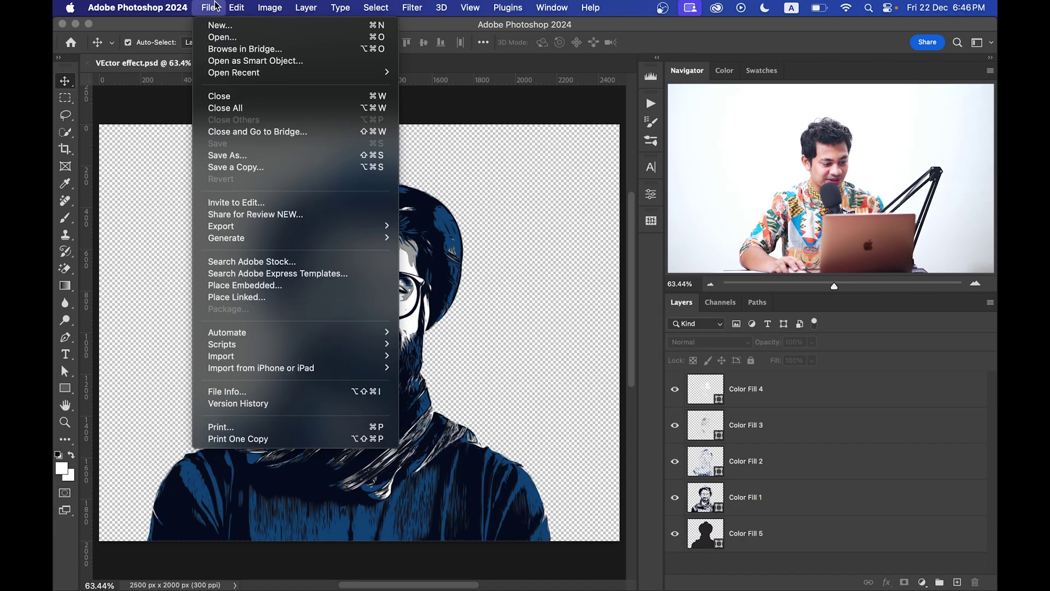
click(269, 166)
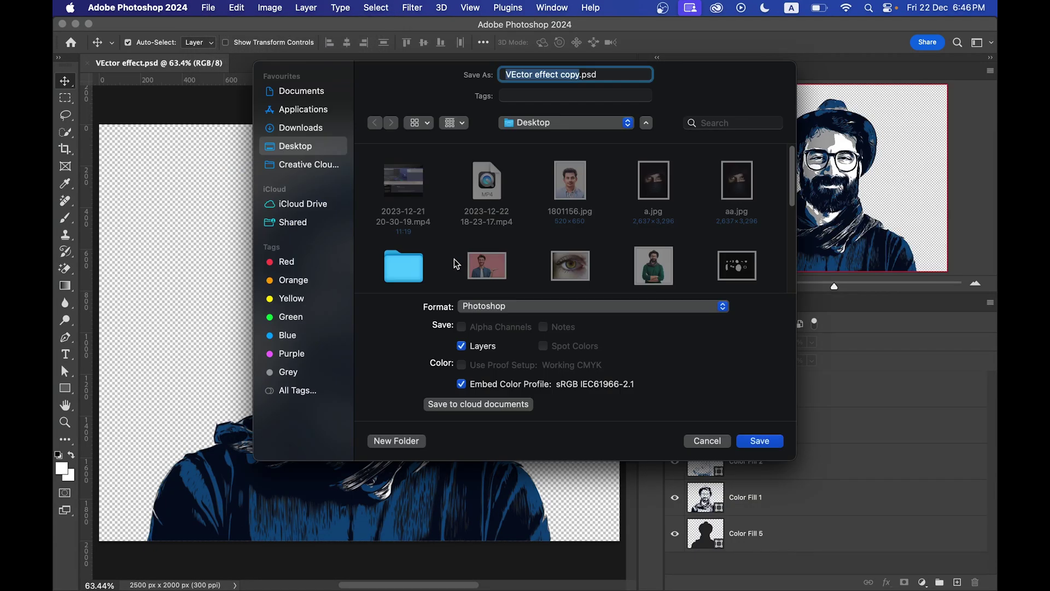
click(536, 312)
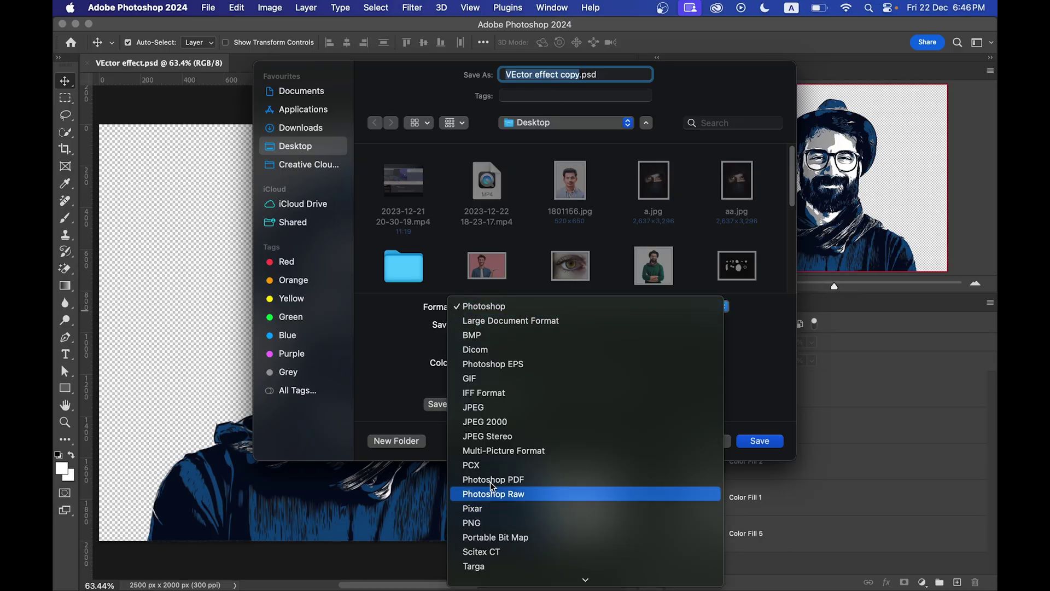
click(507, 371)
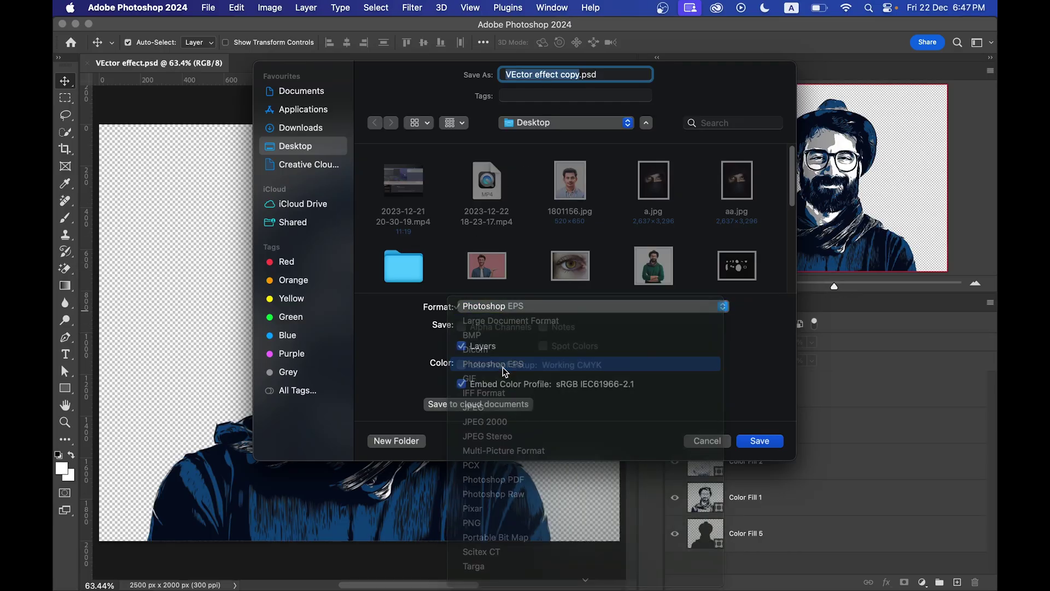
click(761, 442)
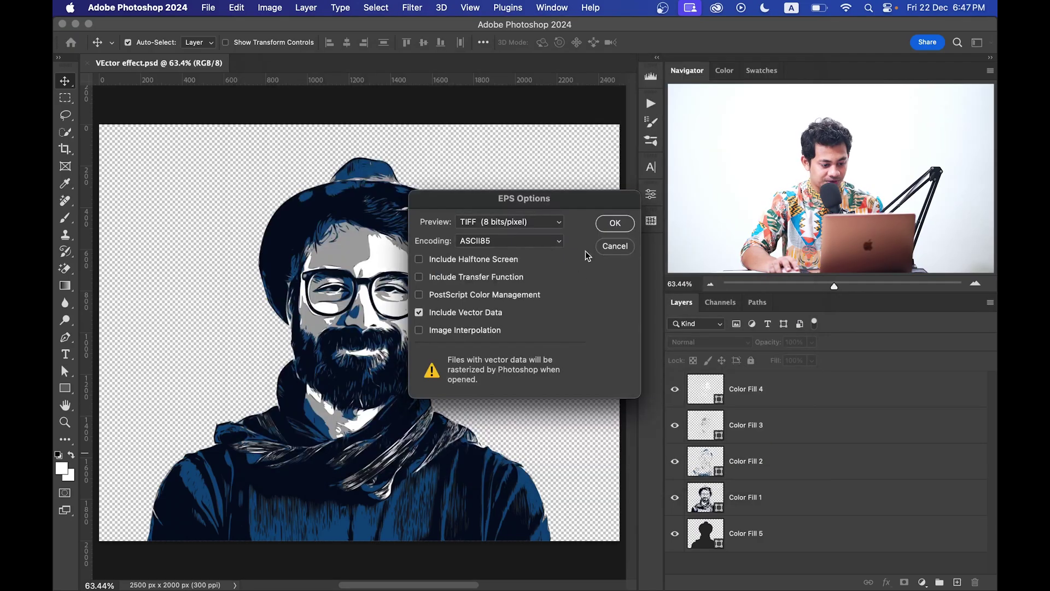